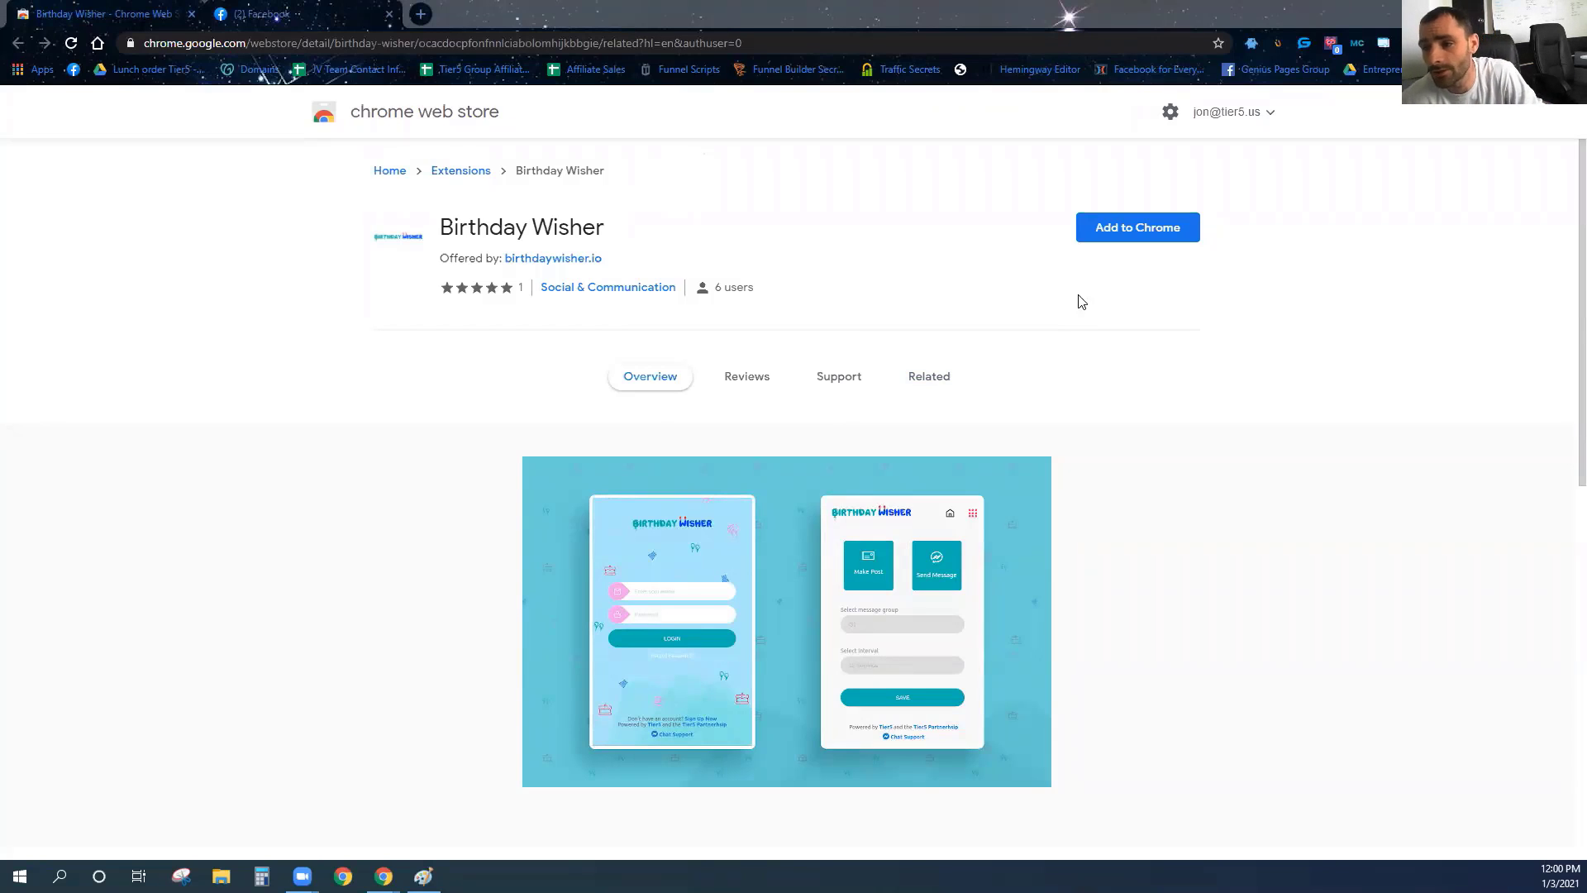
Install Birthday Wisher from the Chrome Web Store, pin it to the toolbar, and return to Facebook.
click(1114, 232)
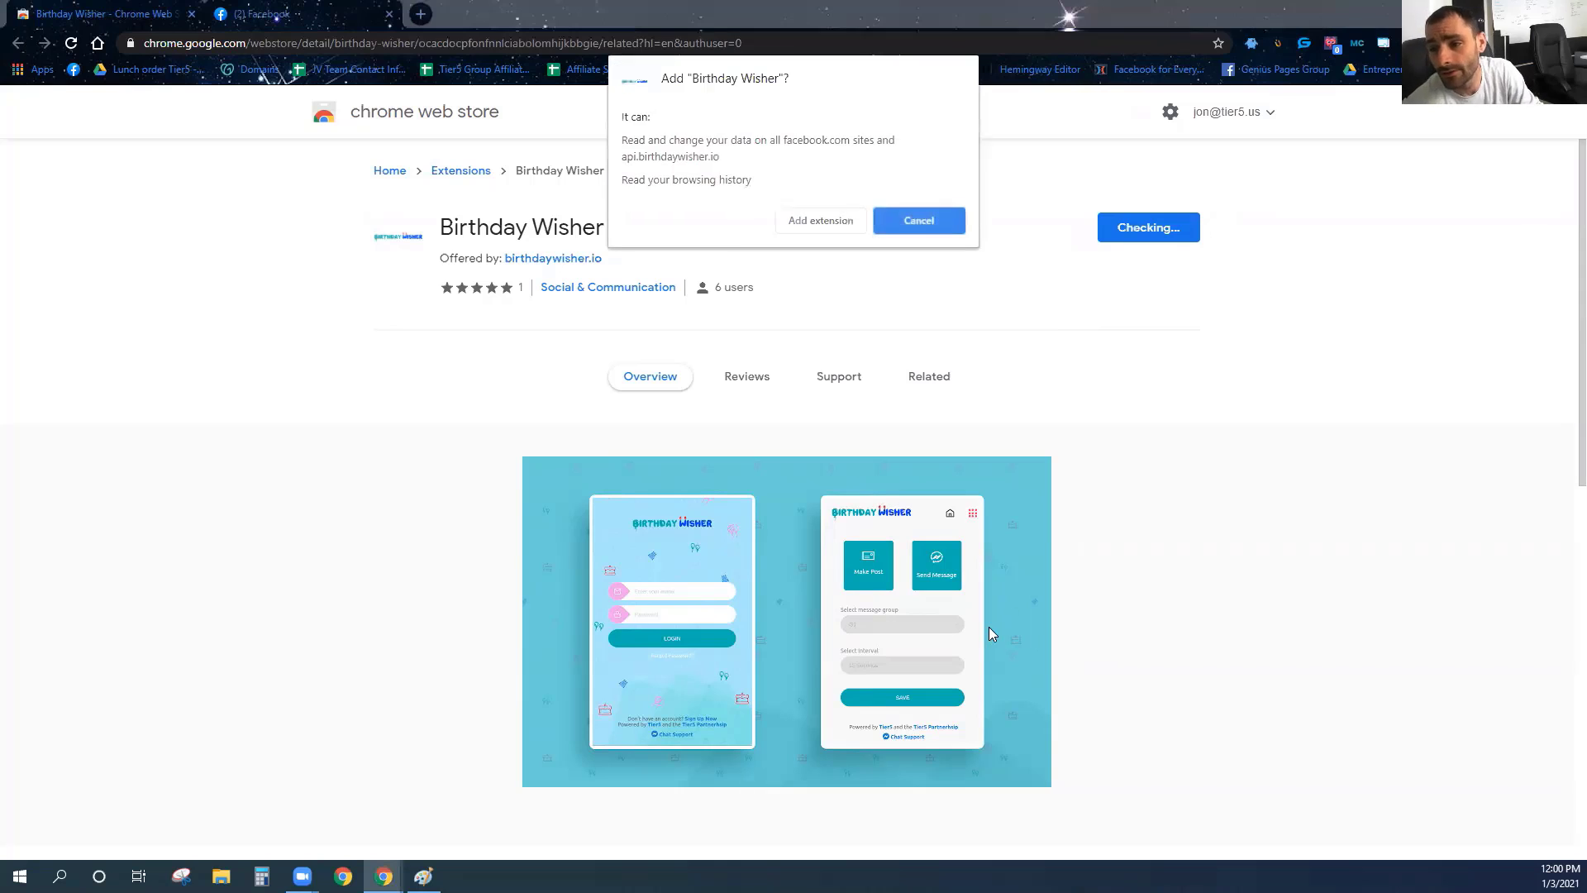
click(806, 230)
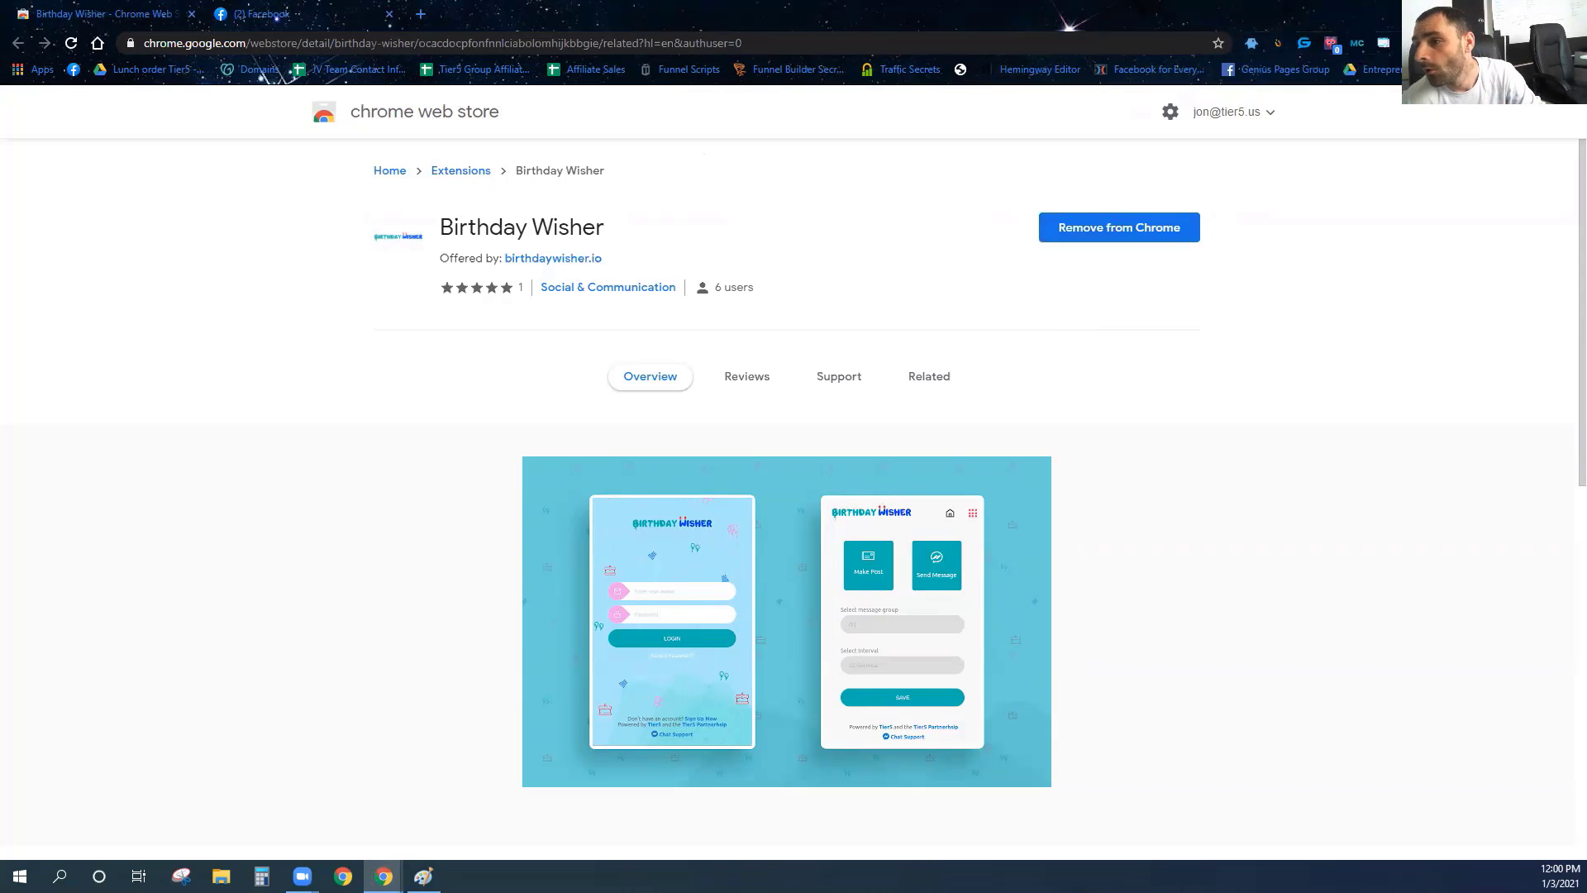
click(1489, 43)
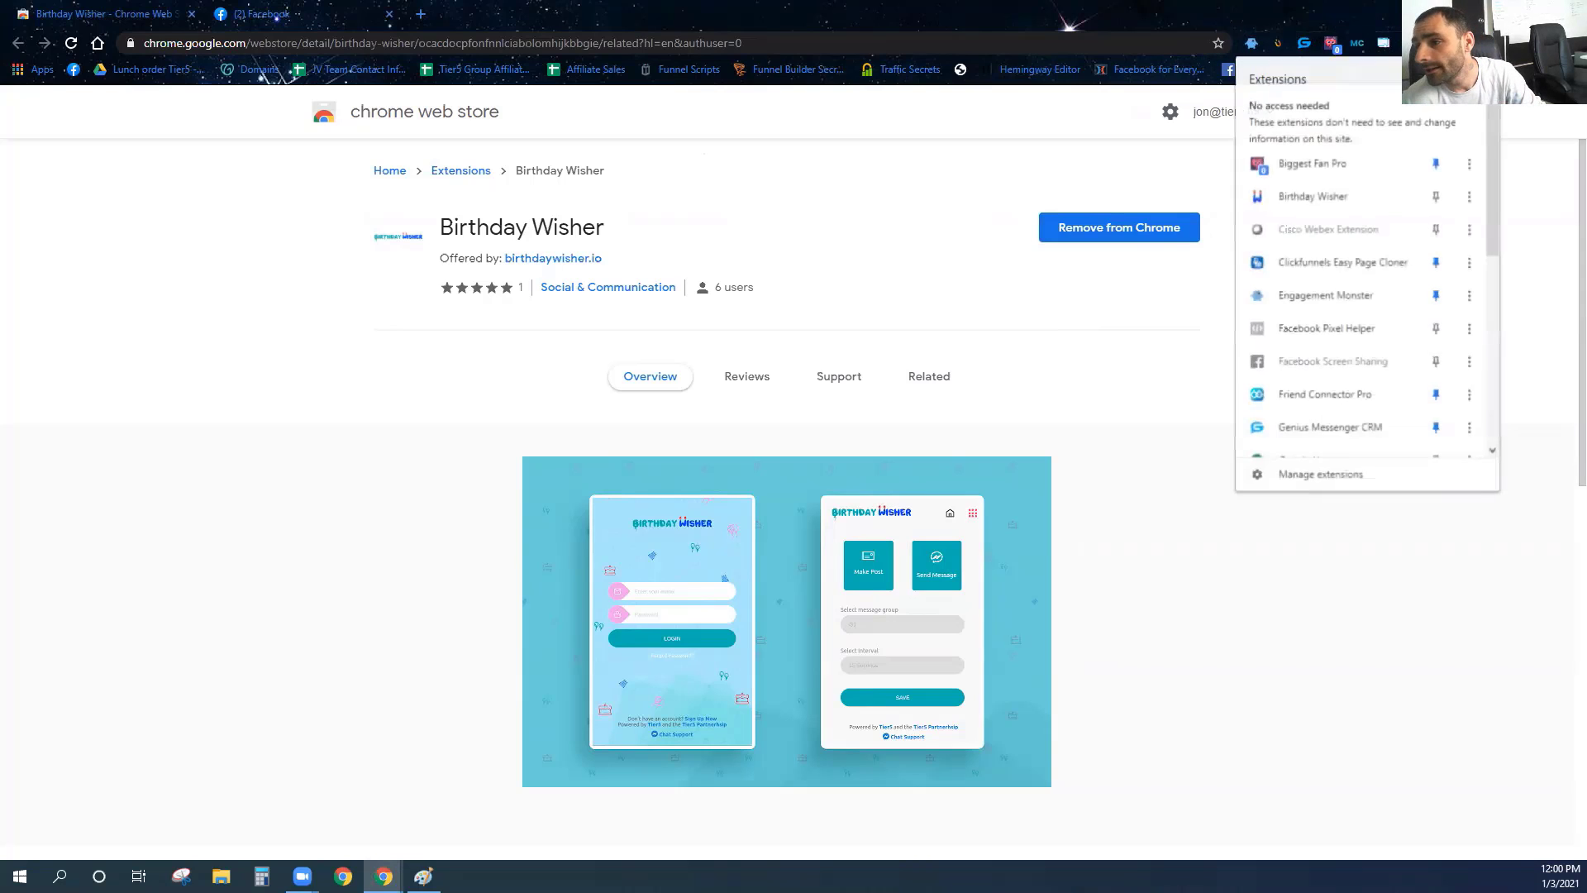
click(1437, 196)
click(256, 13)
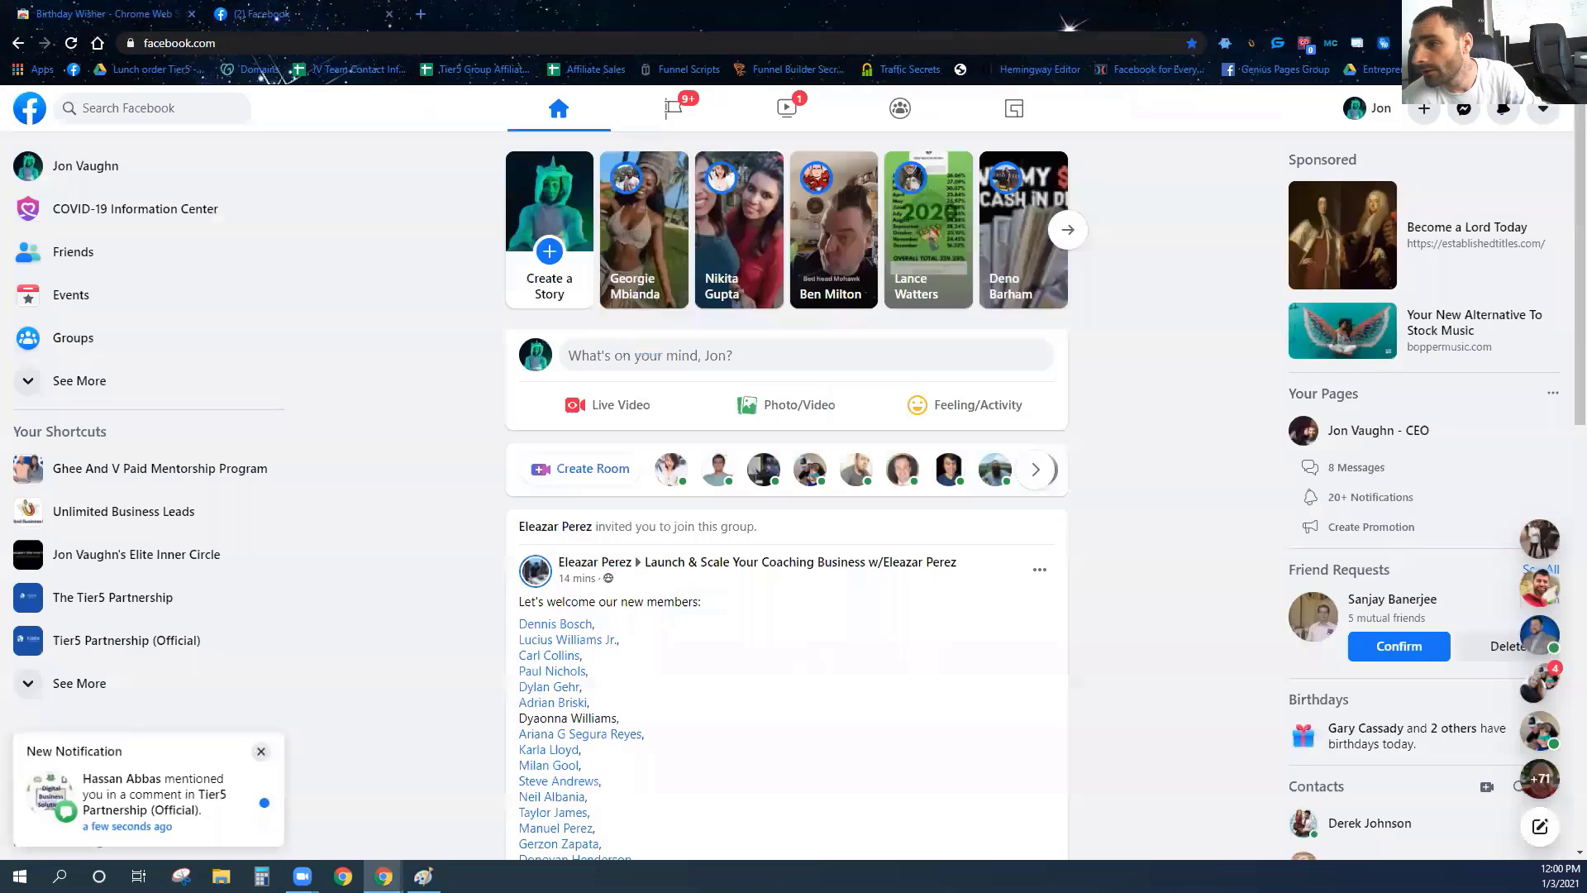
Log in to the Birthday Wisher popup with the account email and password.
click(1462, 43)
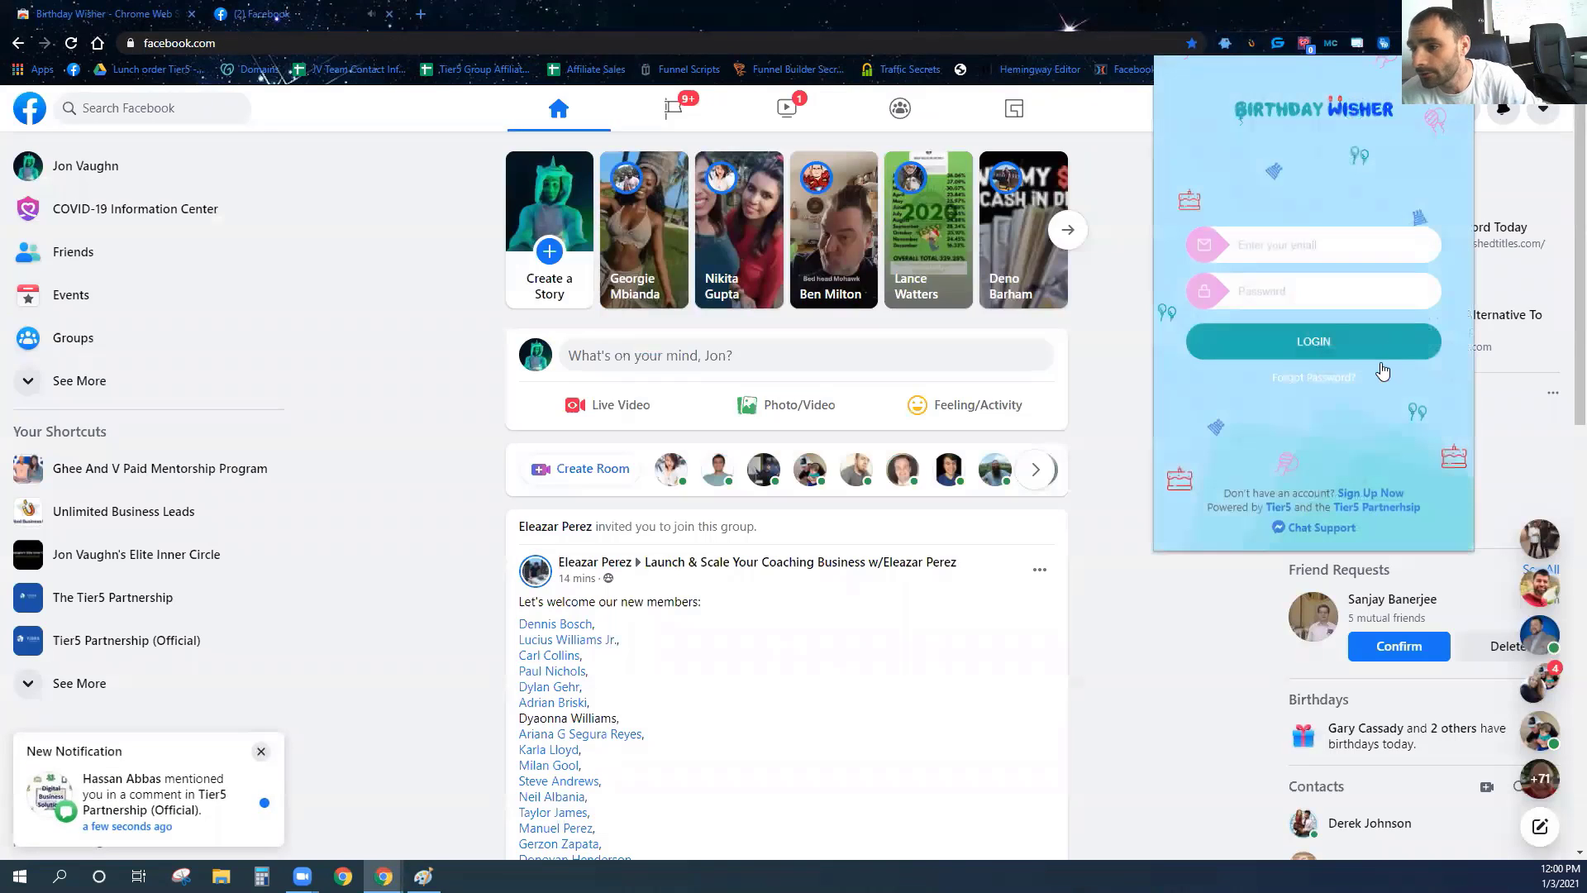
click(1317, 253)
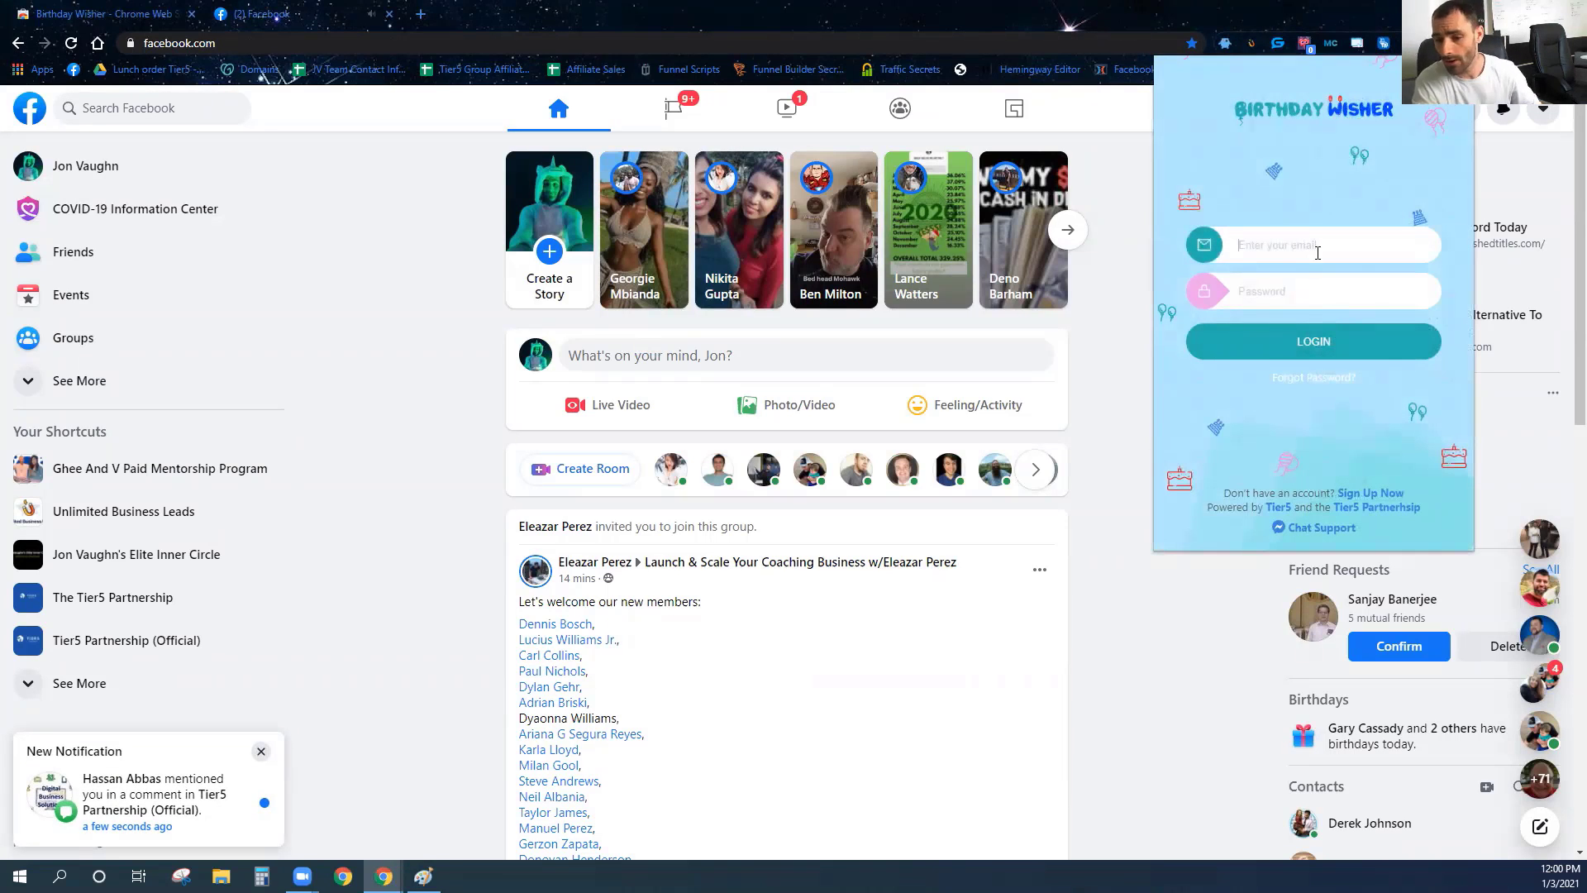
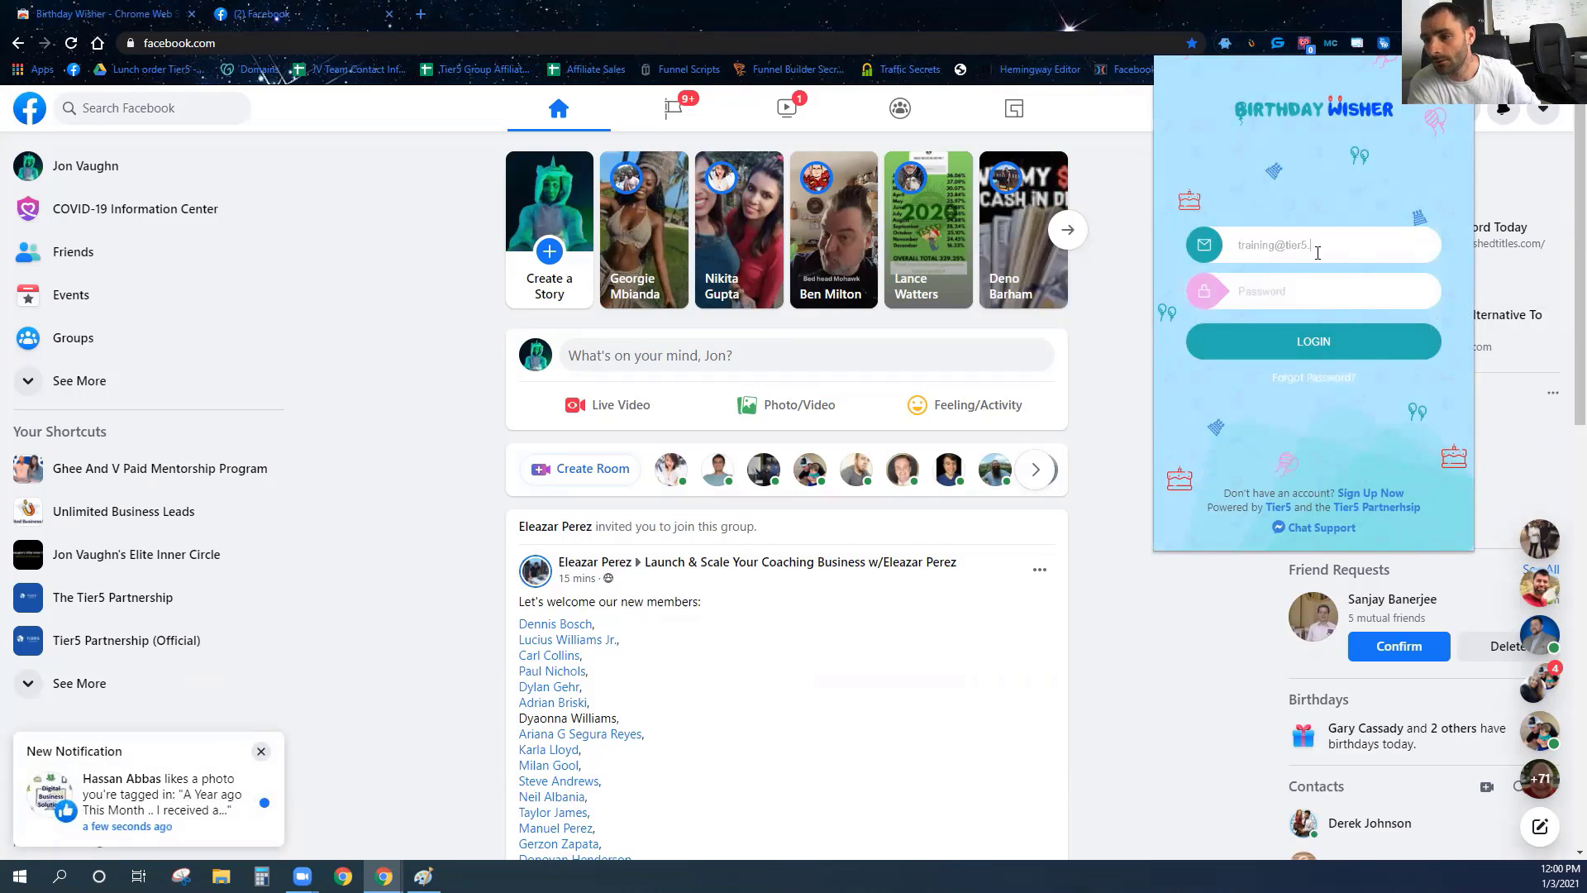
key(Tab)
text(••)
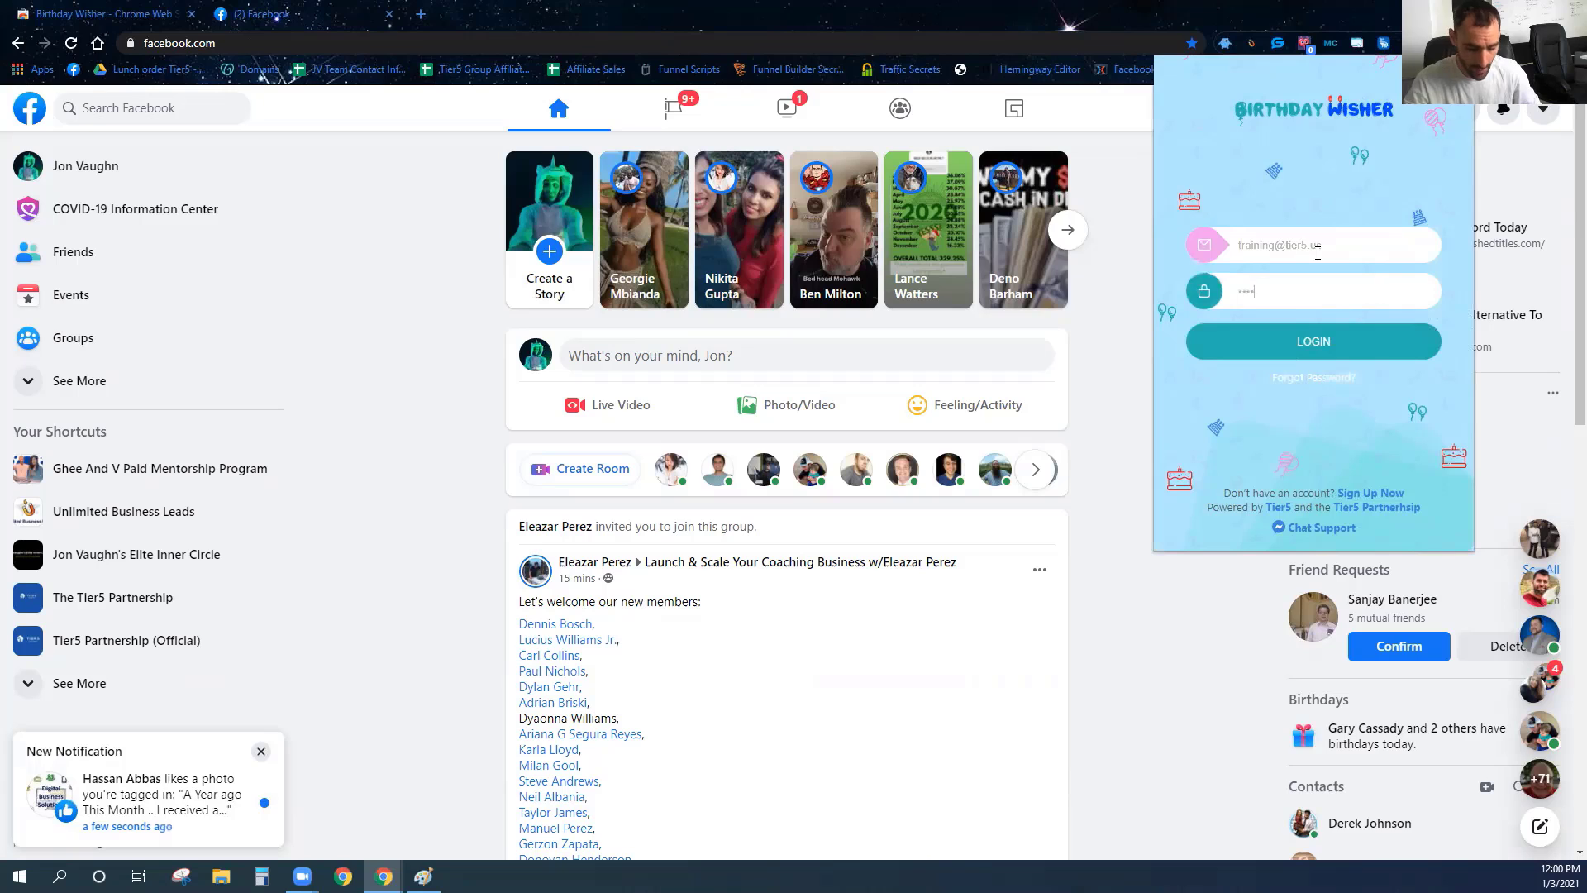
text(••)
click(1319, 340)
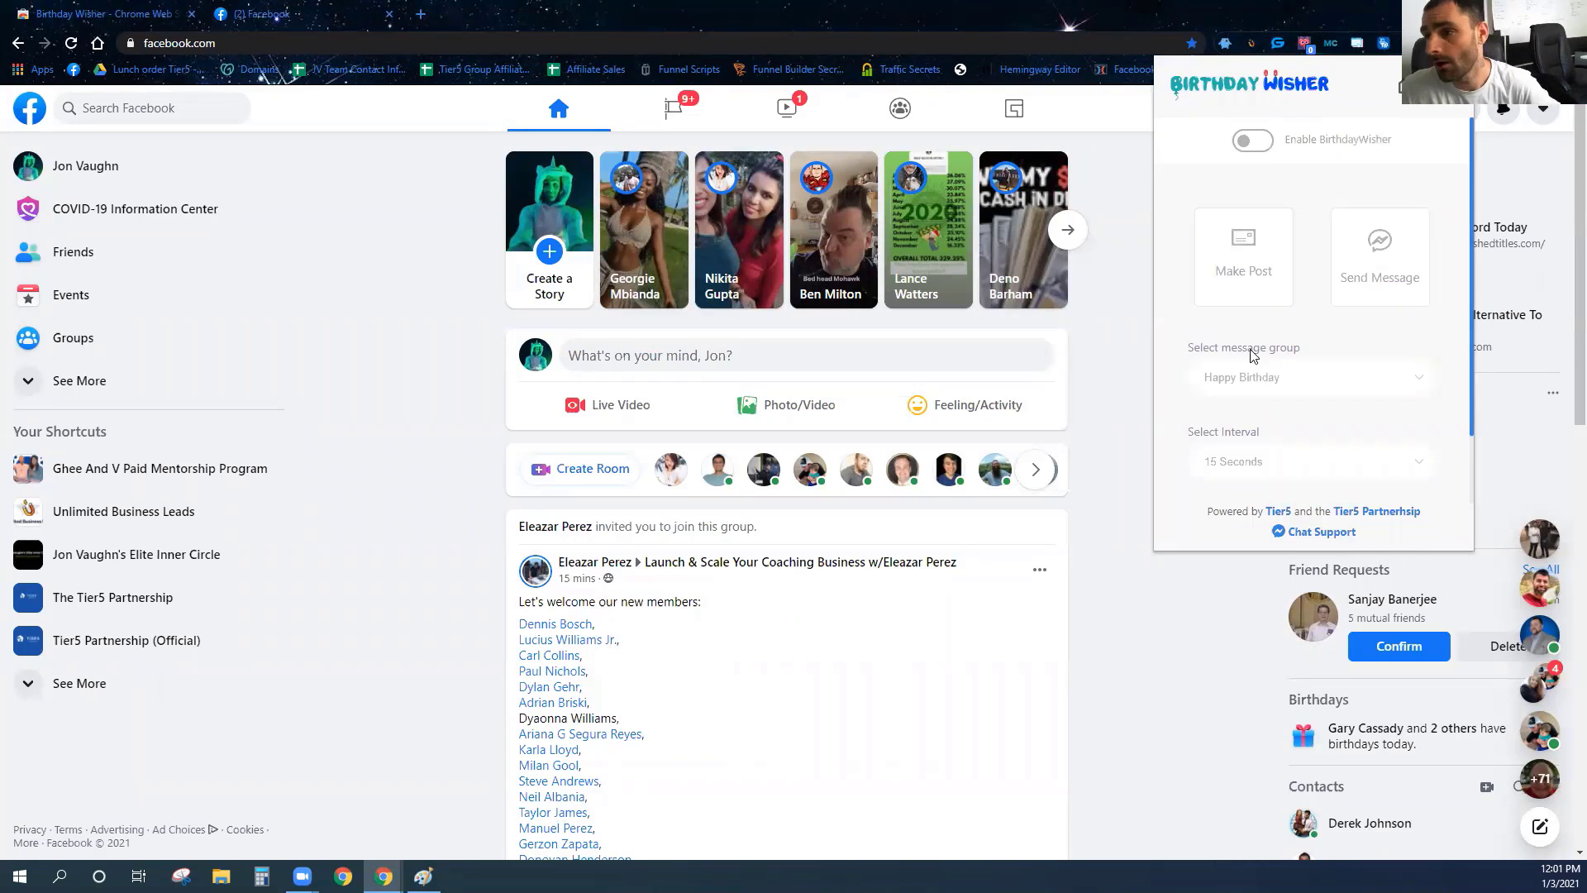
click(1450, 105)
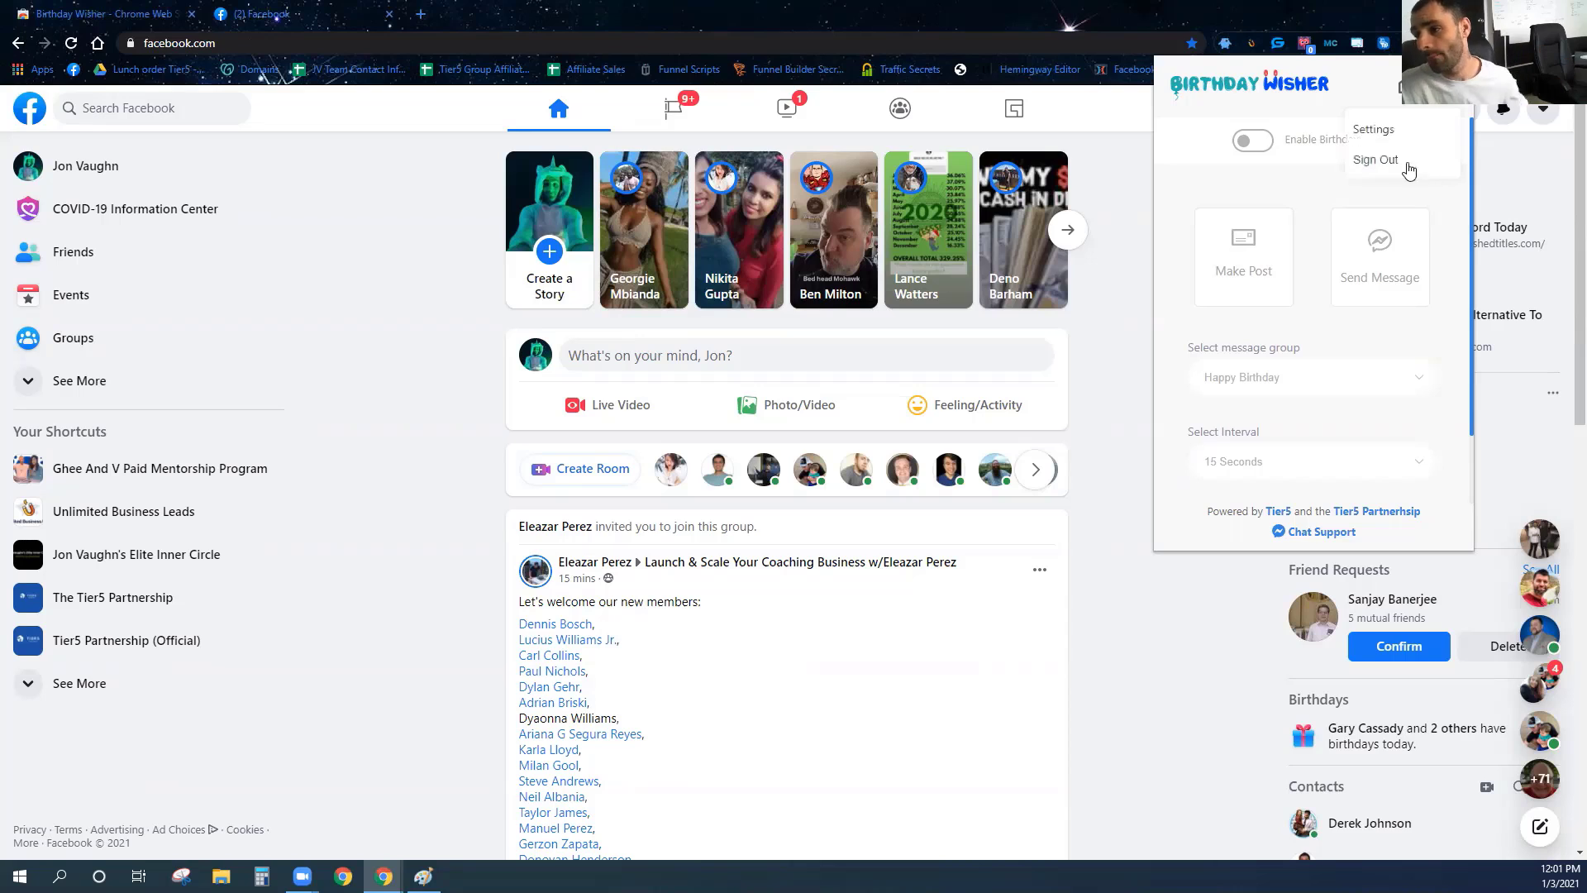
click(1379, 133)
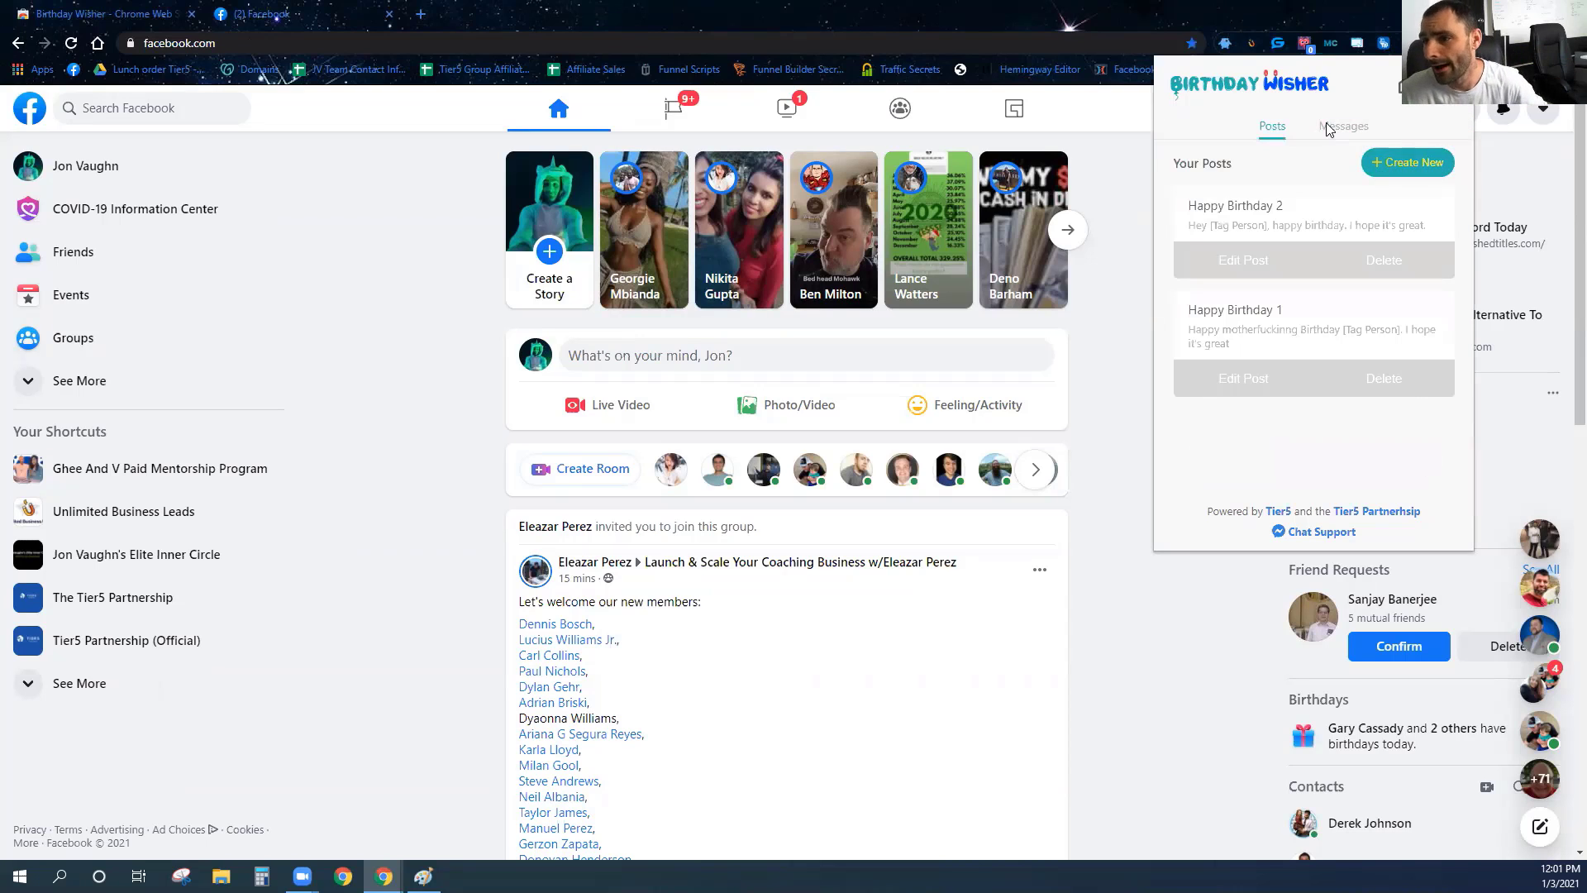
click(1397, 97)
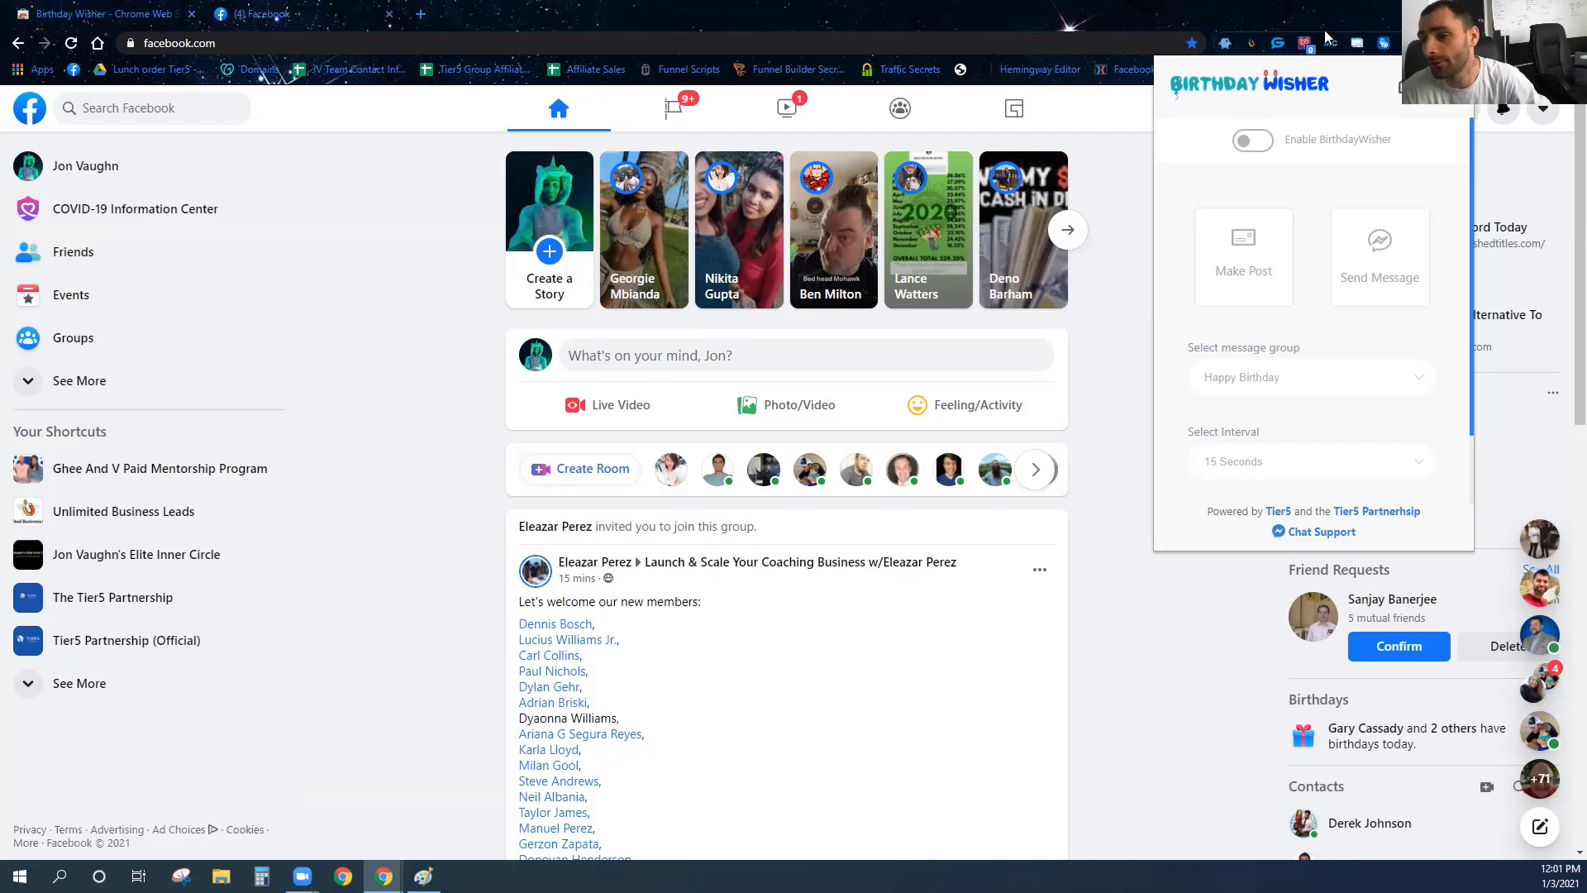
click(1405, 87)
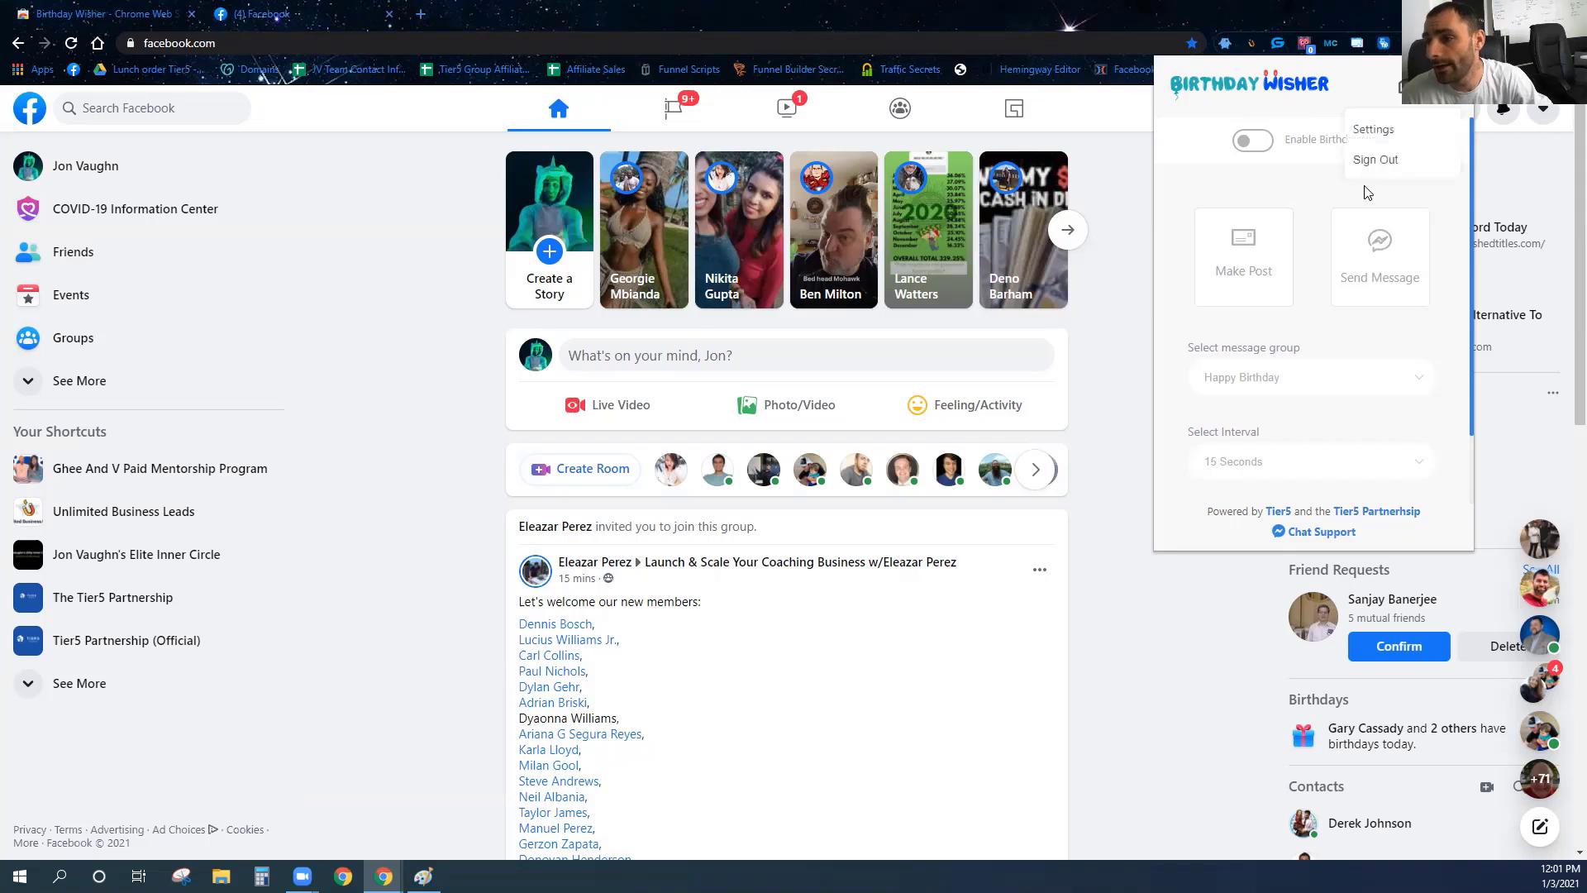
click(1372, 132)
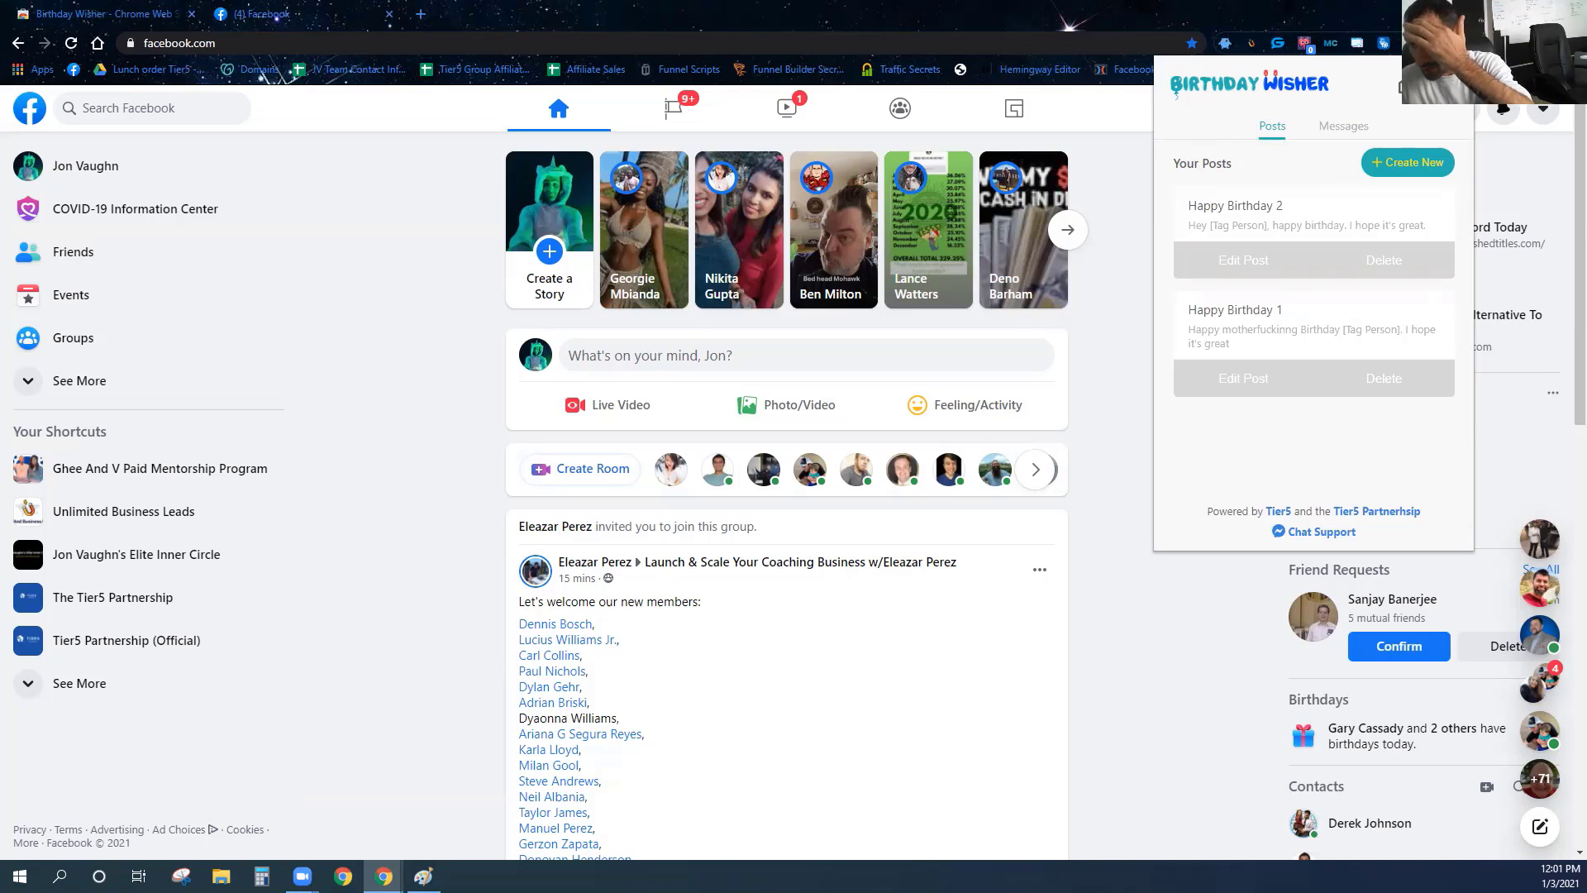
click(1404, 86)
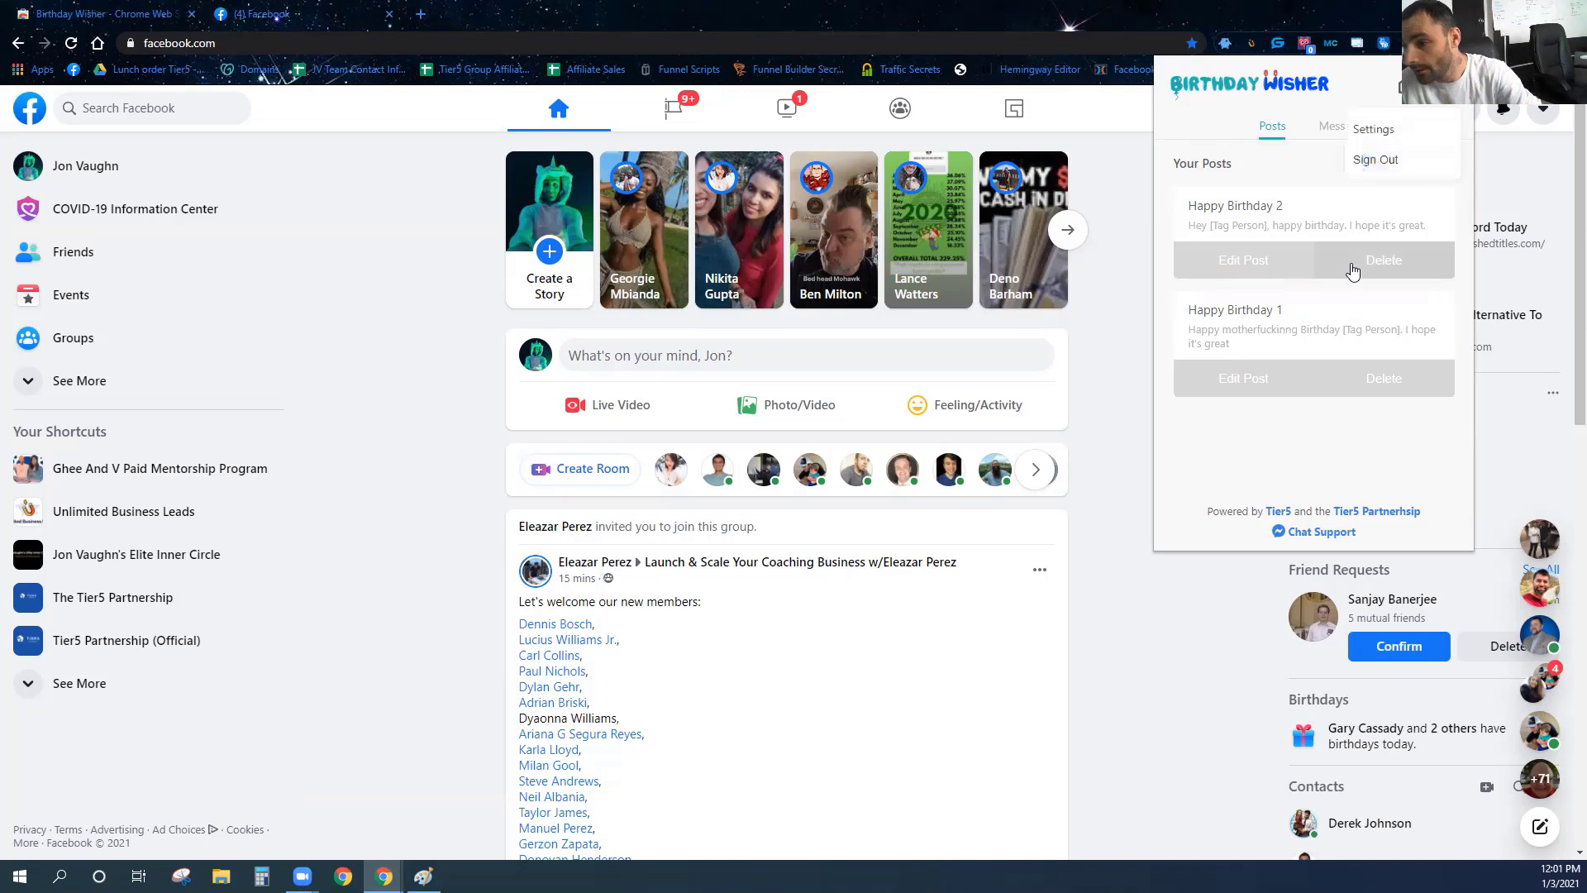
click(1375, 159)
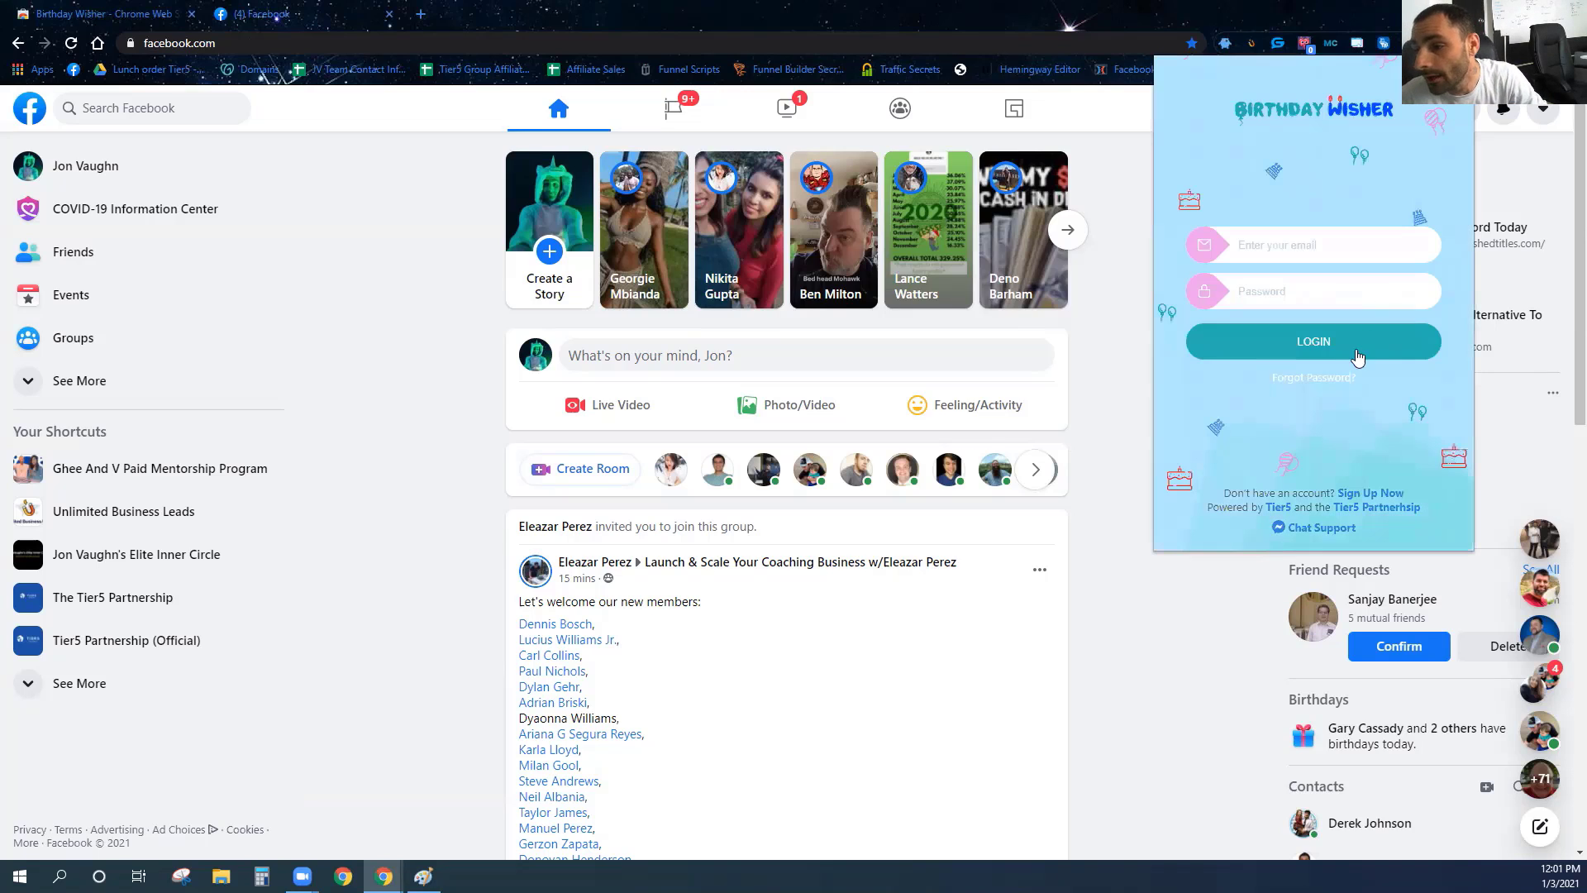
click(1300, 247)
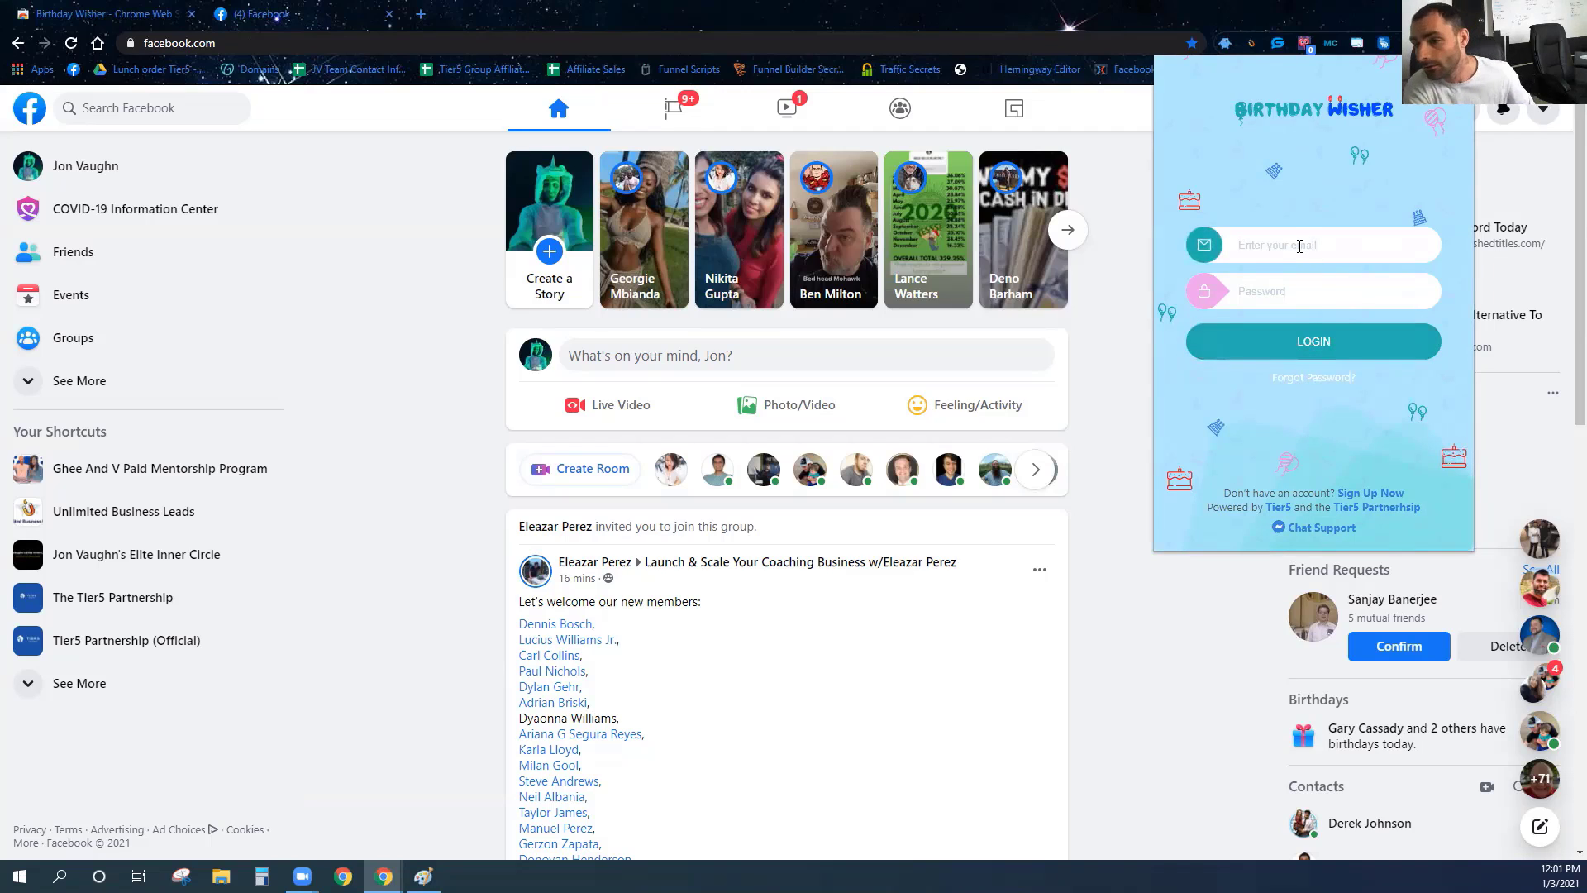
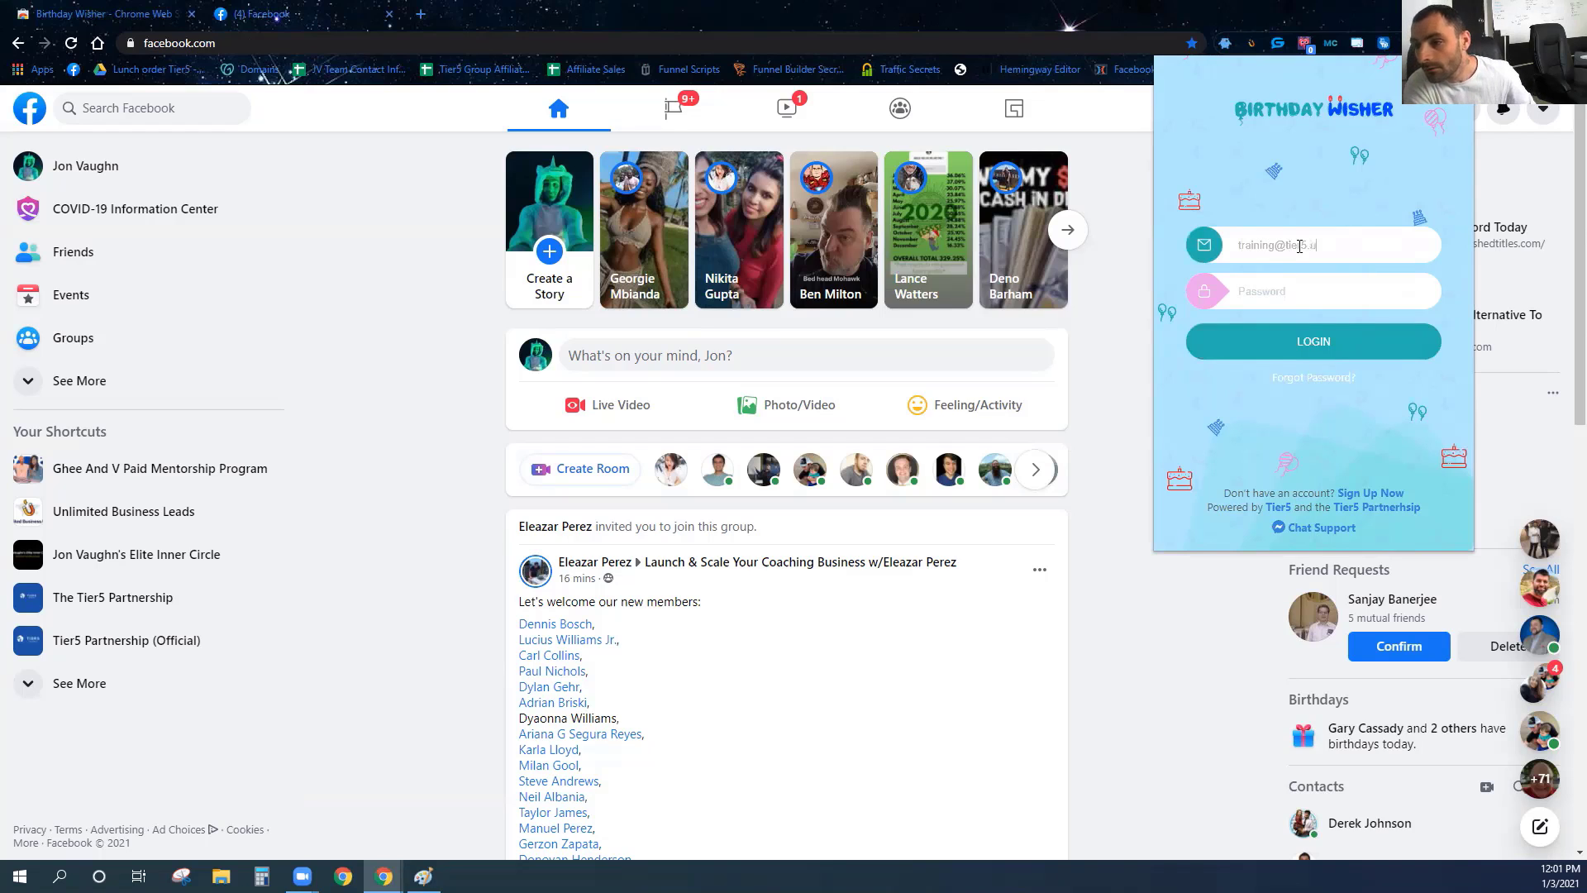
key(Tab)
text(•••)
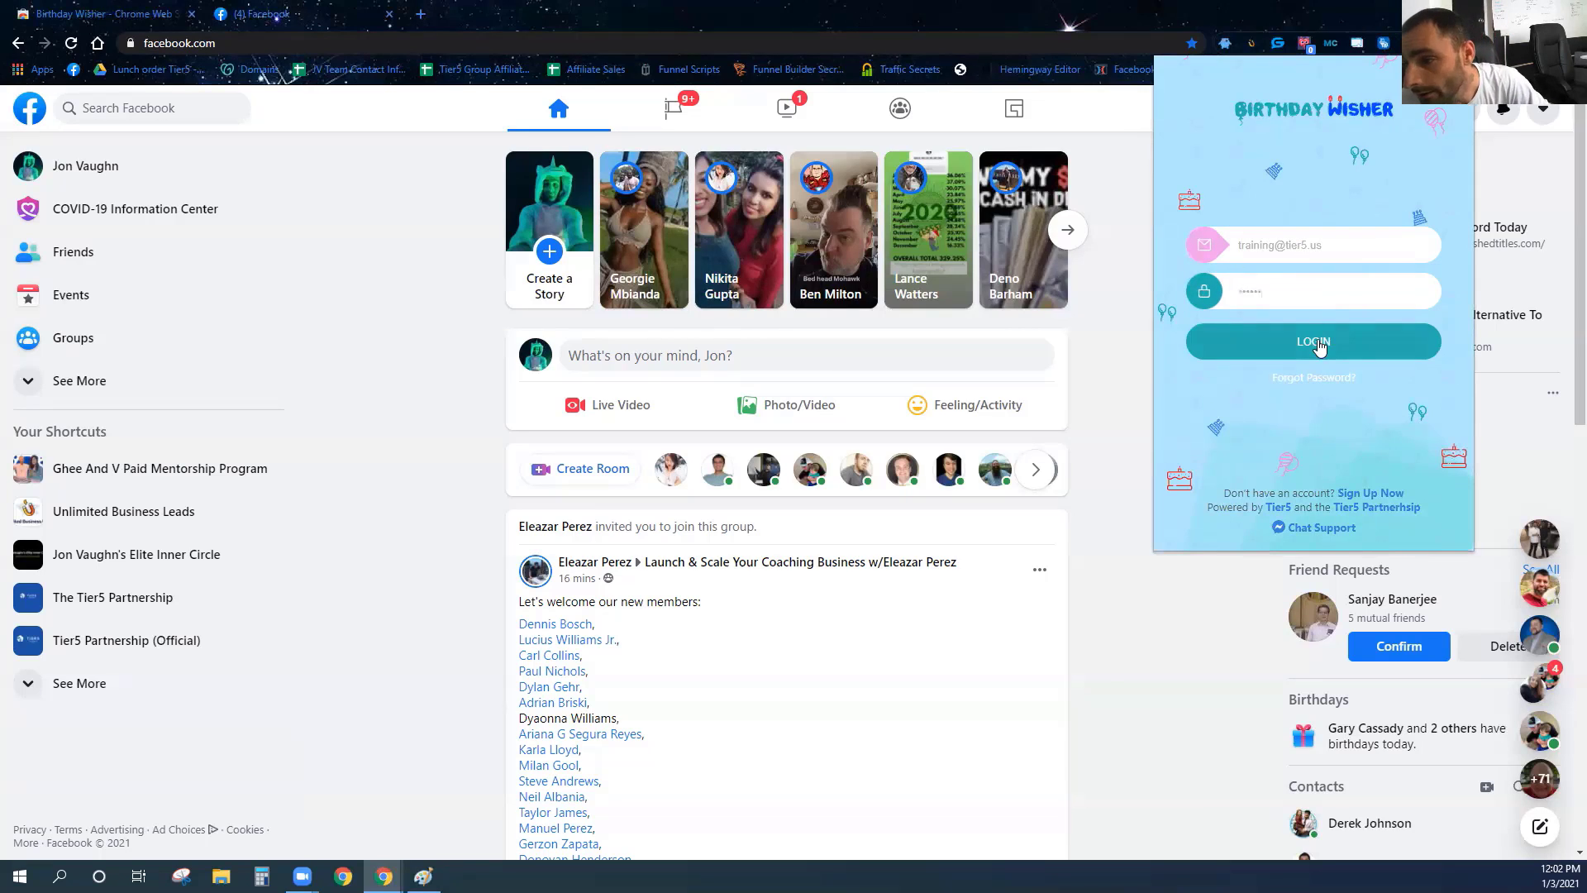
click(1319, 347)
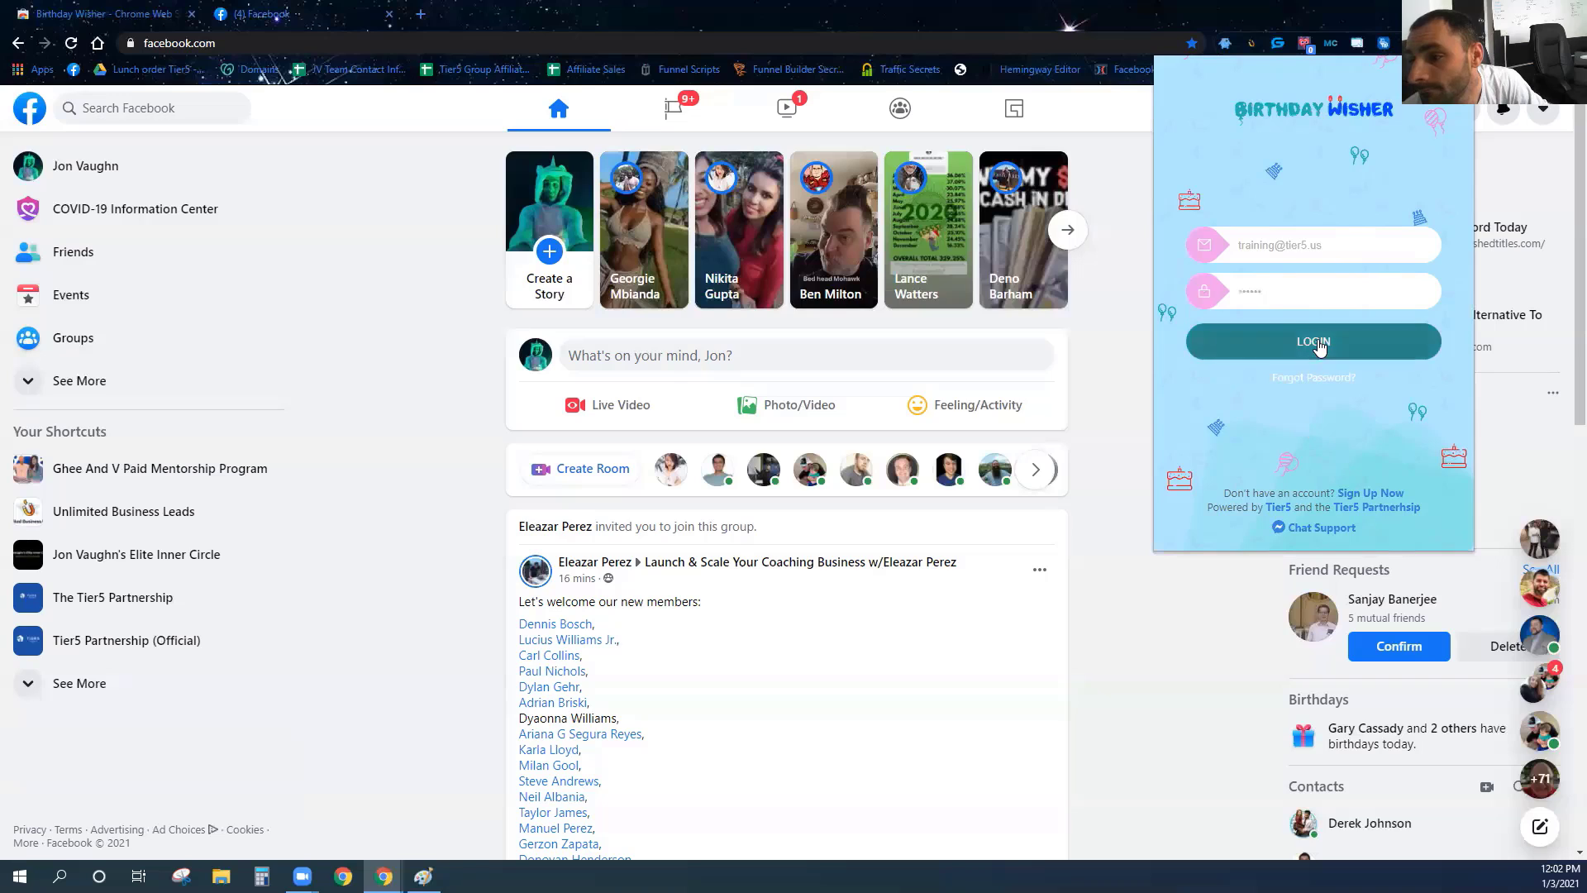
click(1319, 347)
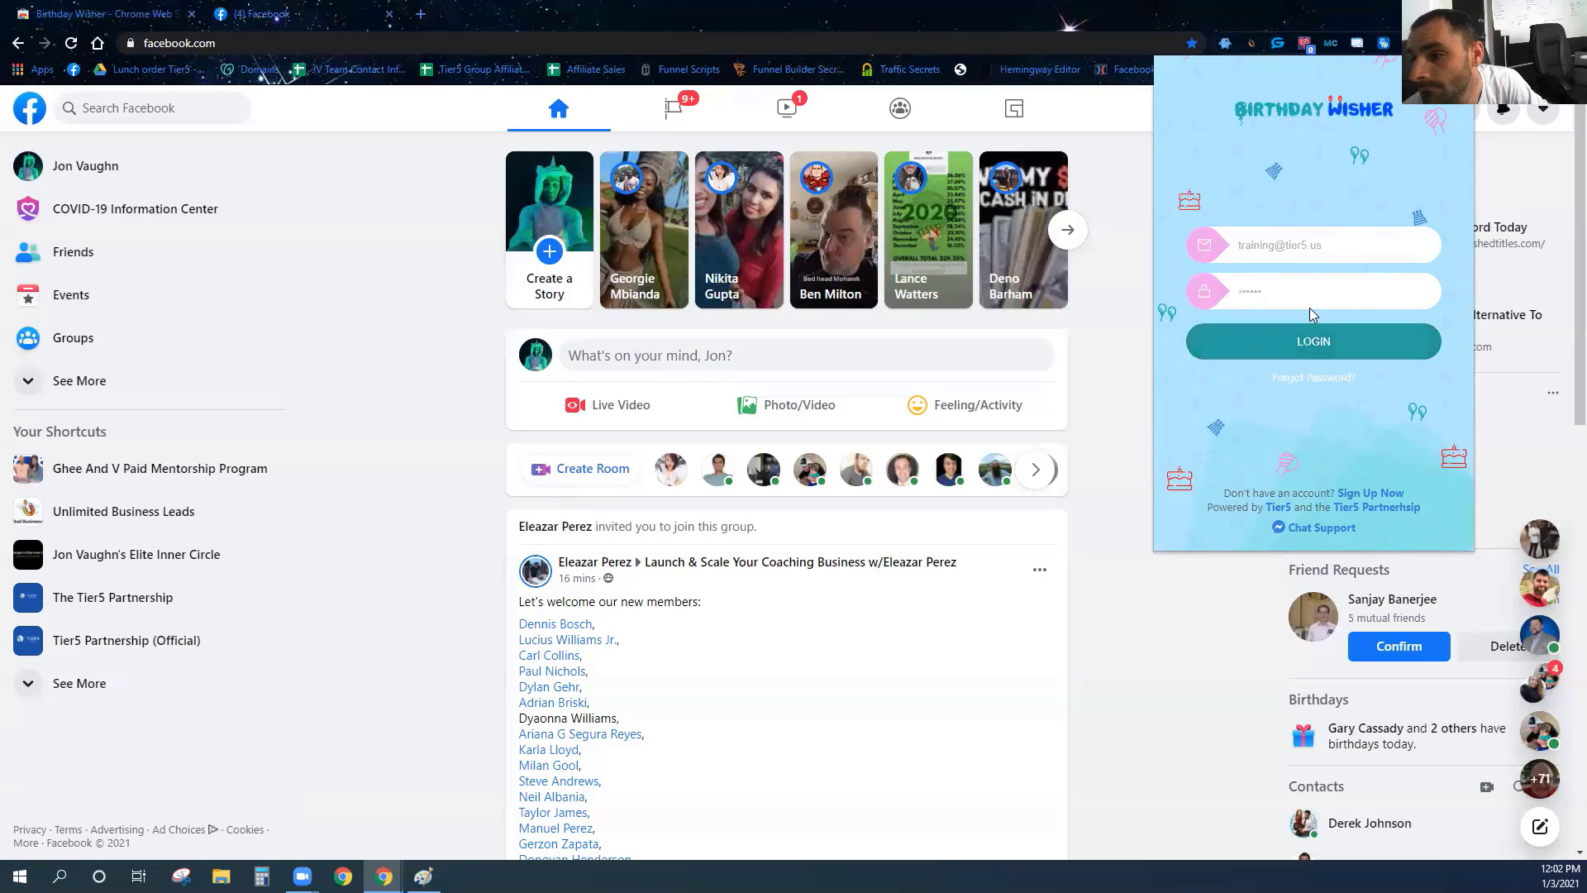
click(1450, 105)
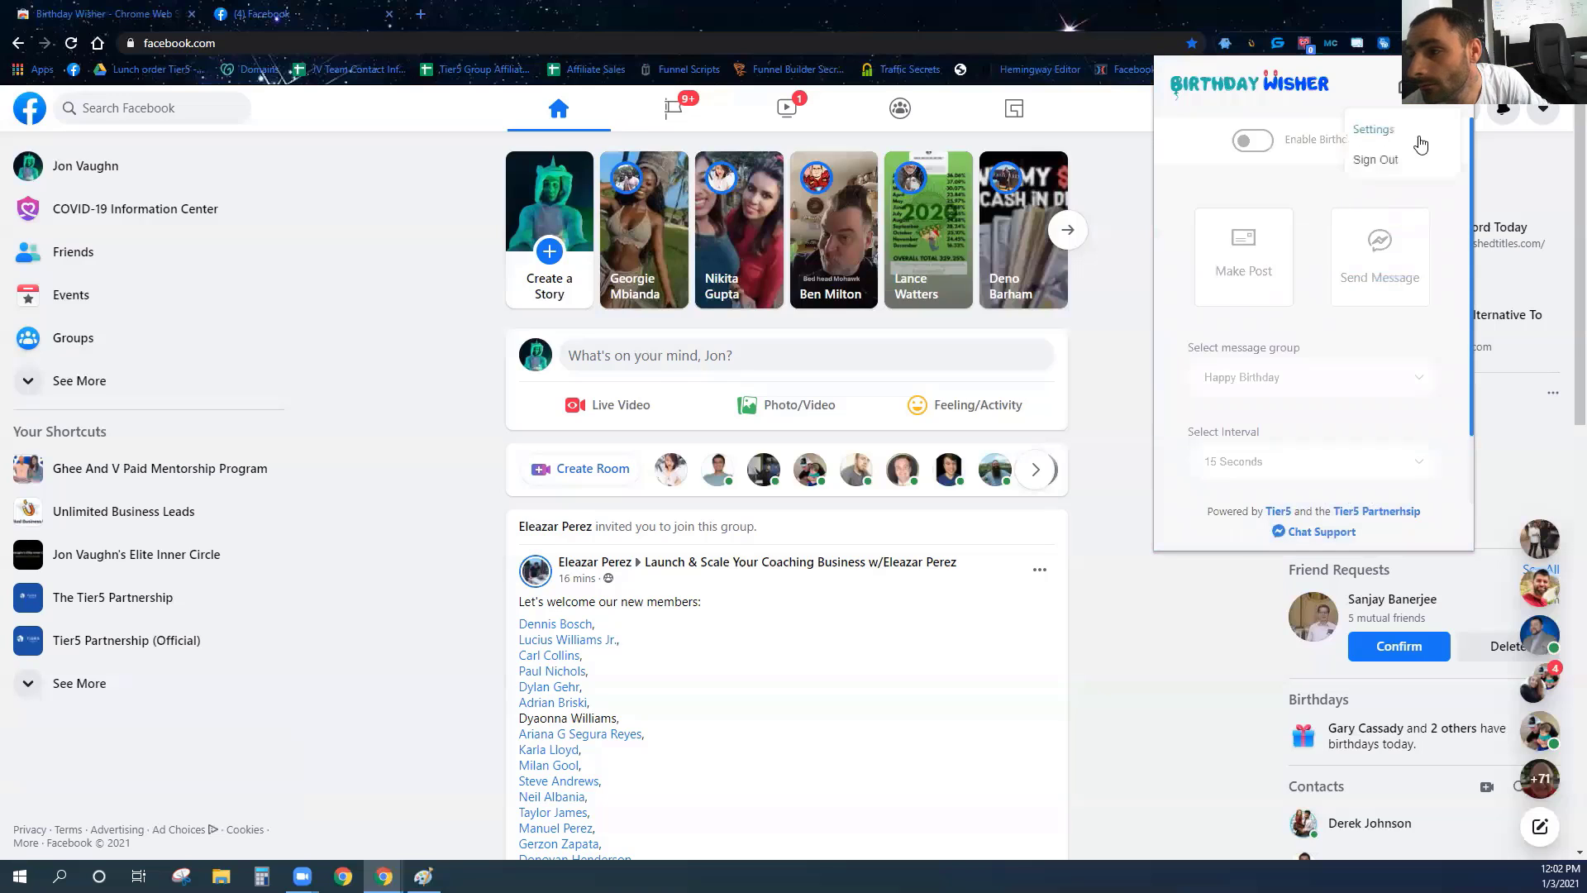
Delete the saved posts Happy Birthday 2 and Happy Birthday 1.
click(1396, 141)
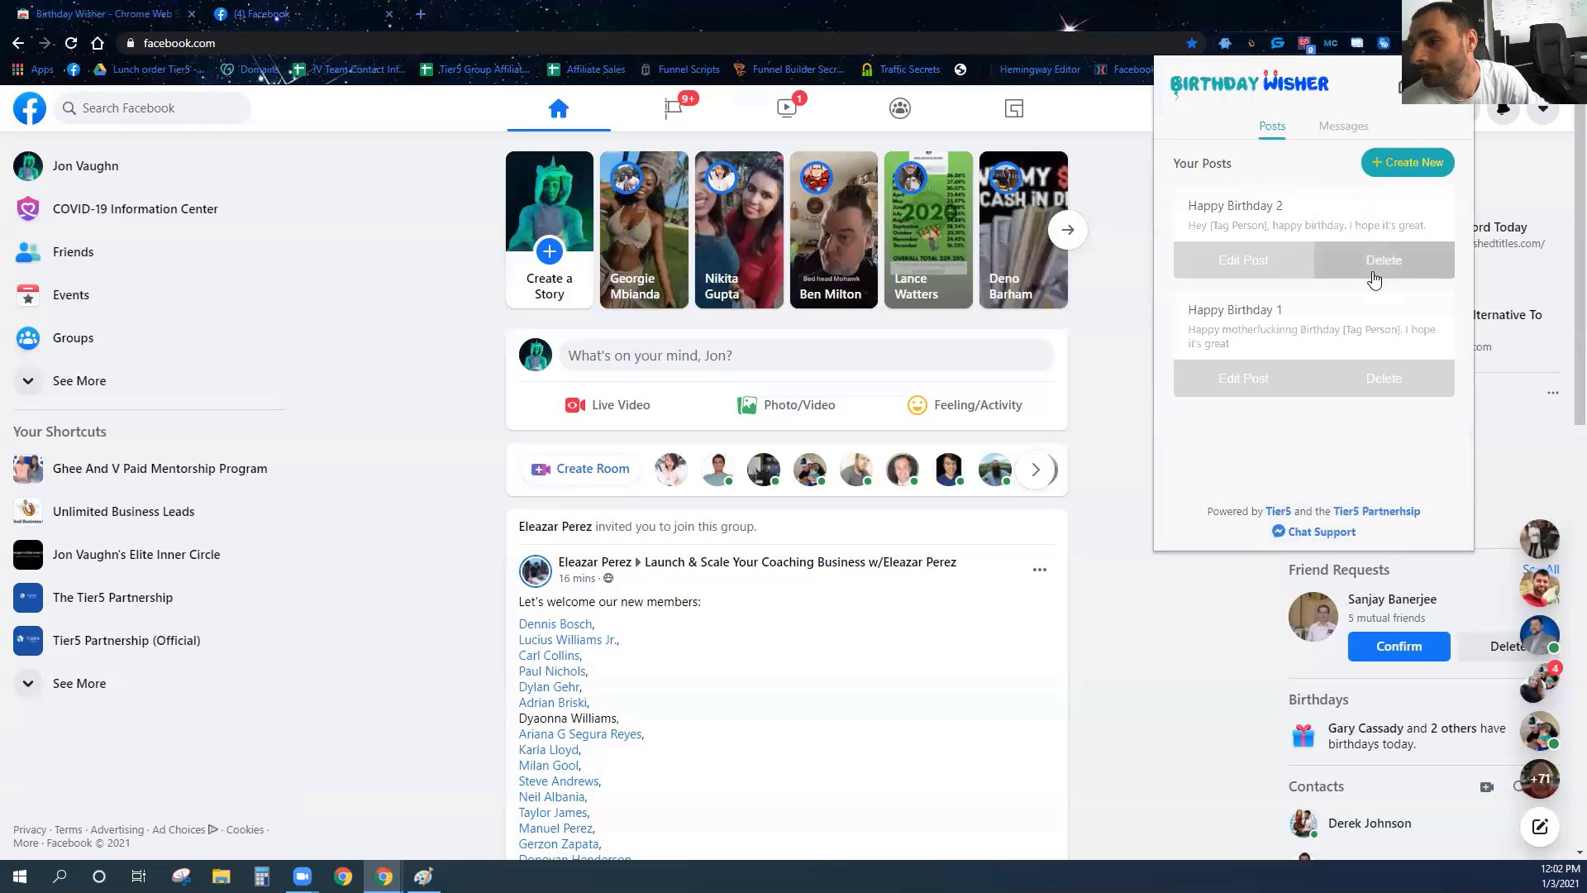
click(1407, 330)
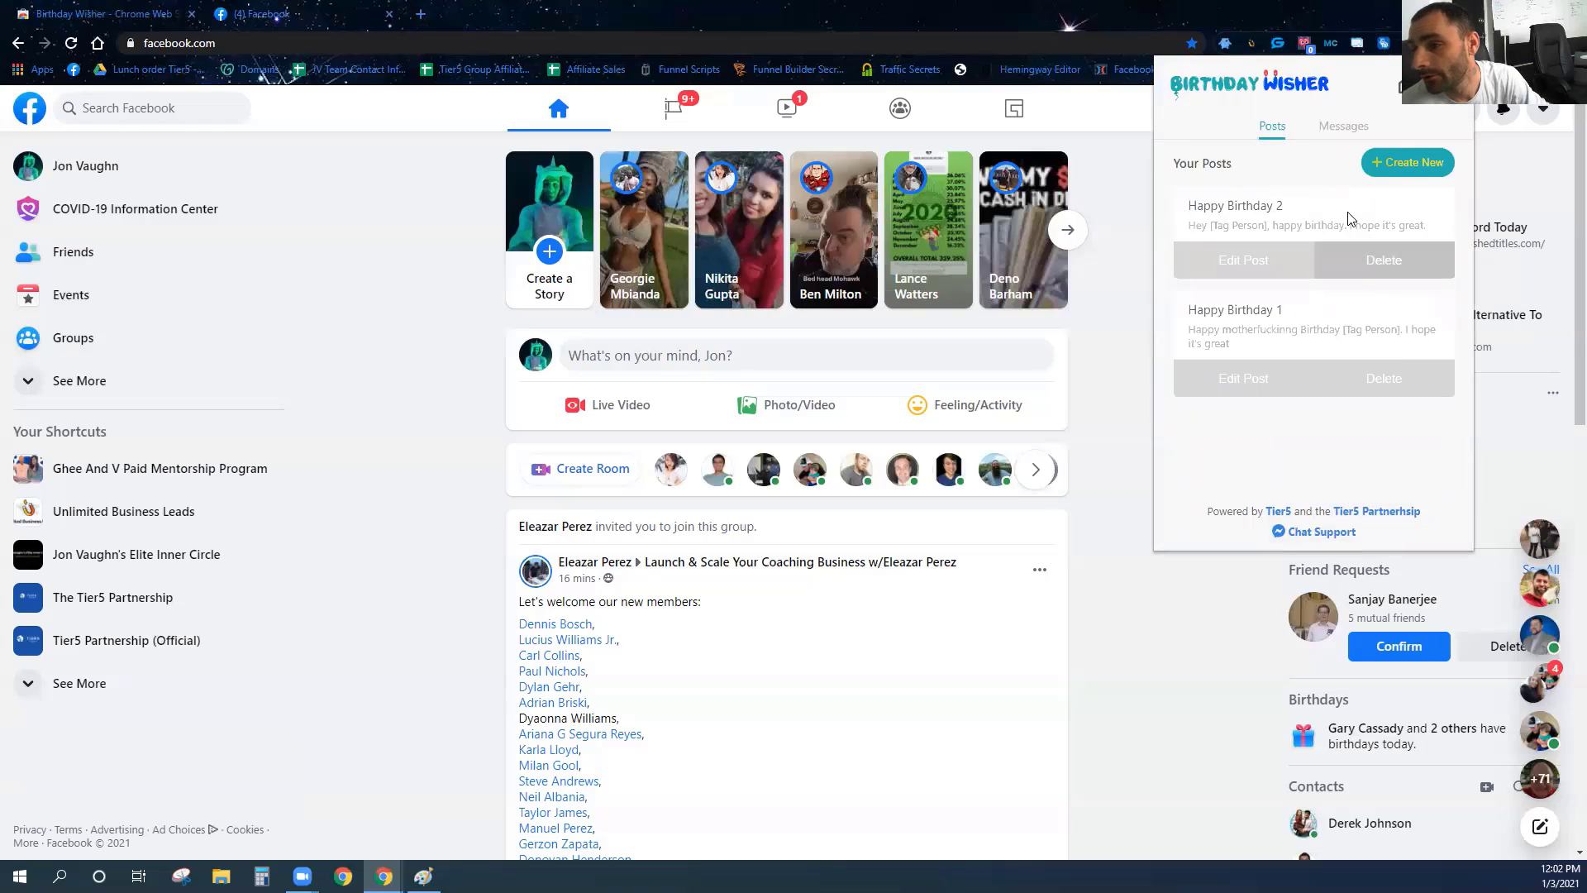
click(1376, 271)
click(1414, 342)
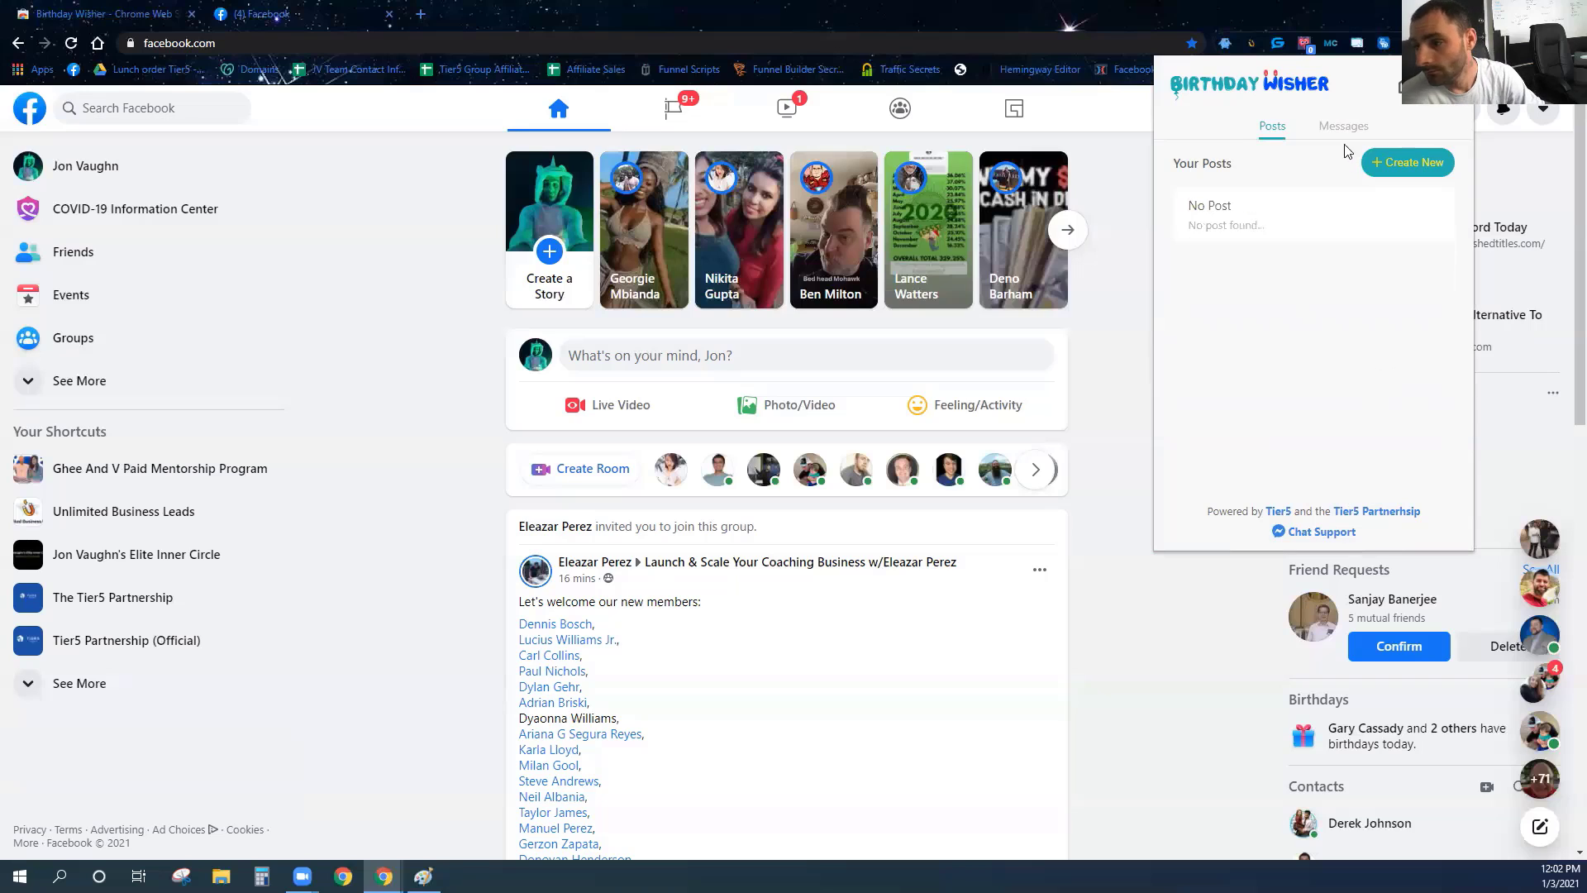
Delete both saved message segments, including Happy Birthday.
click(1345, 132)
click(1393, 239)
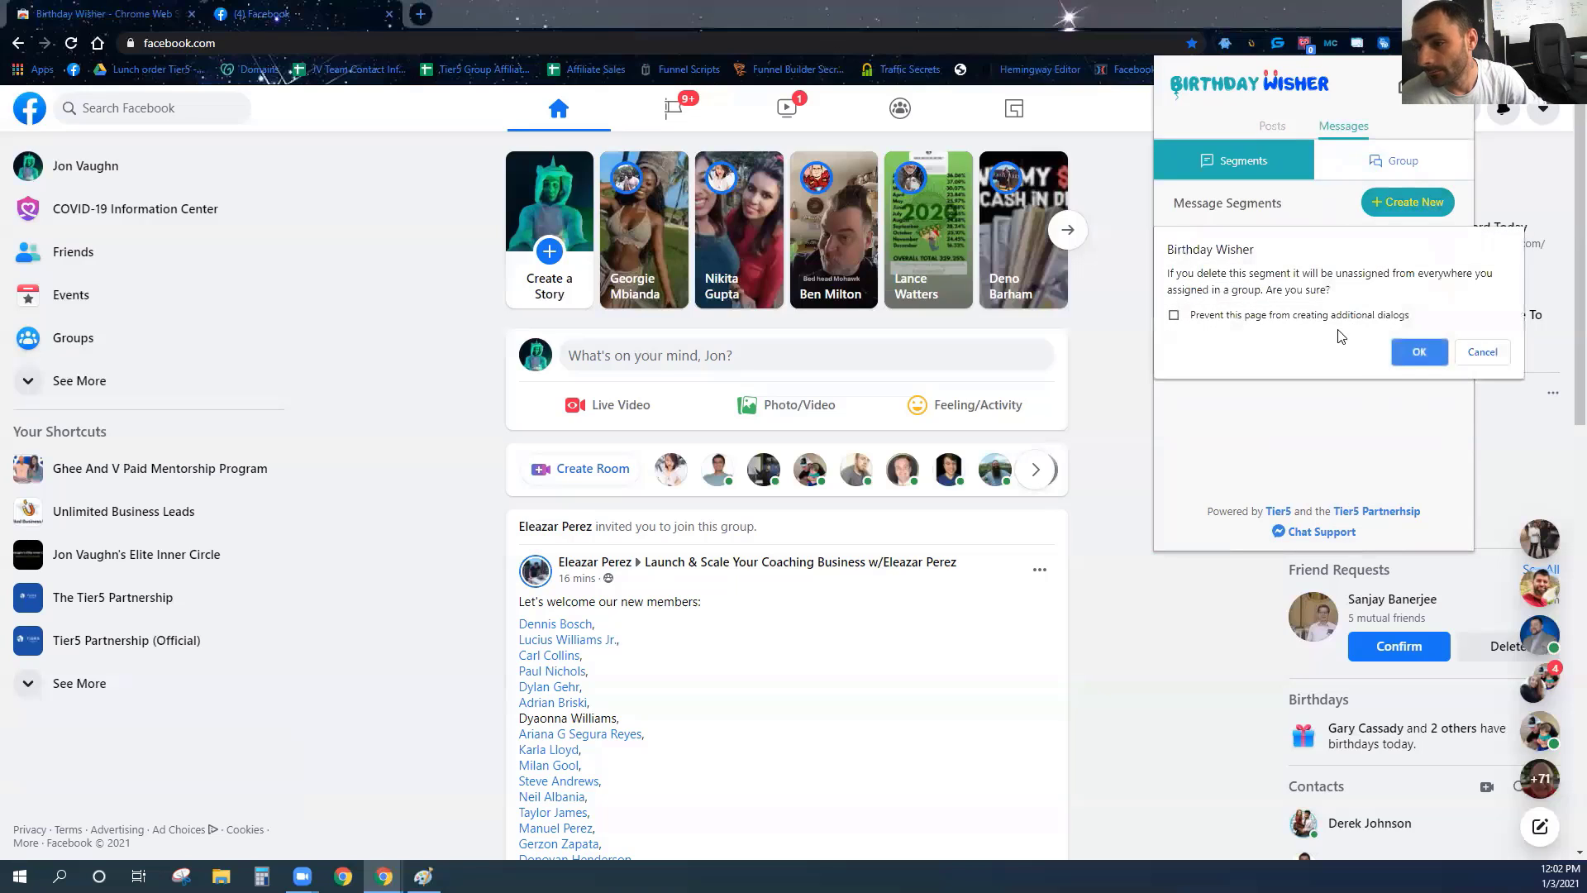
click(1441, 364)
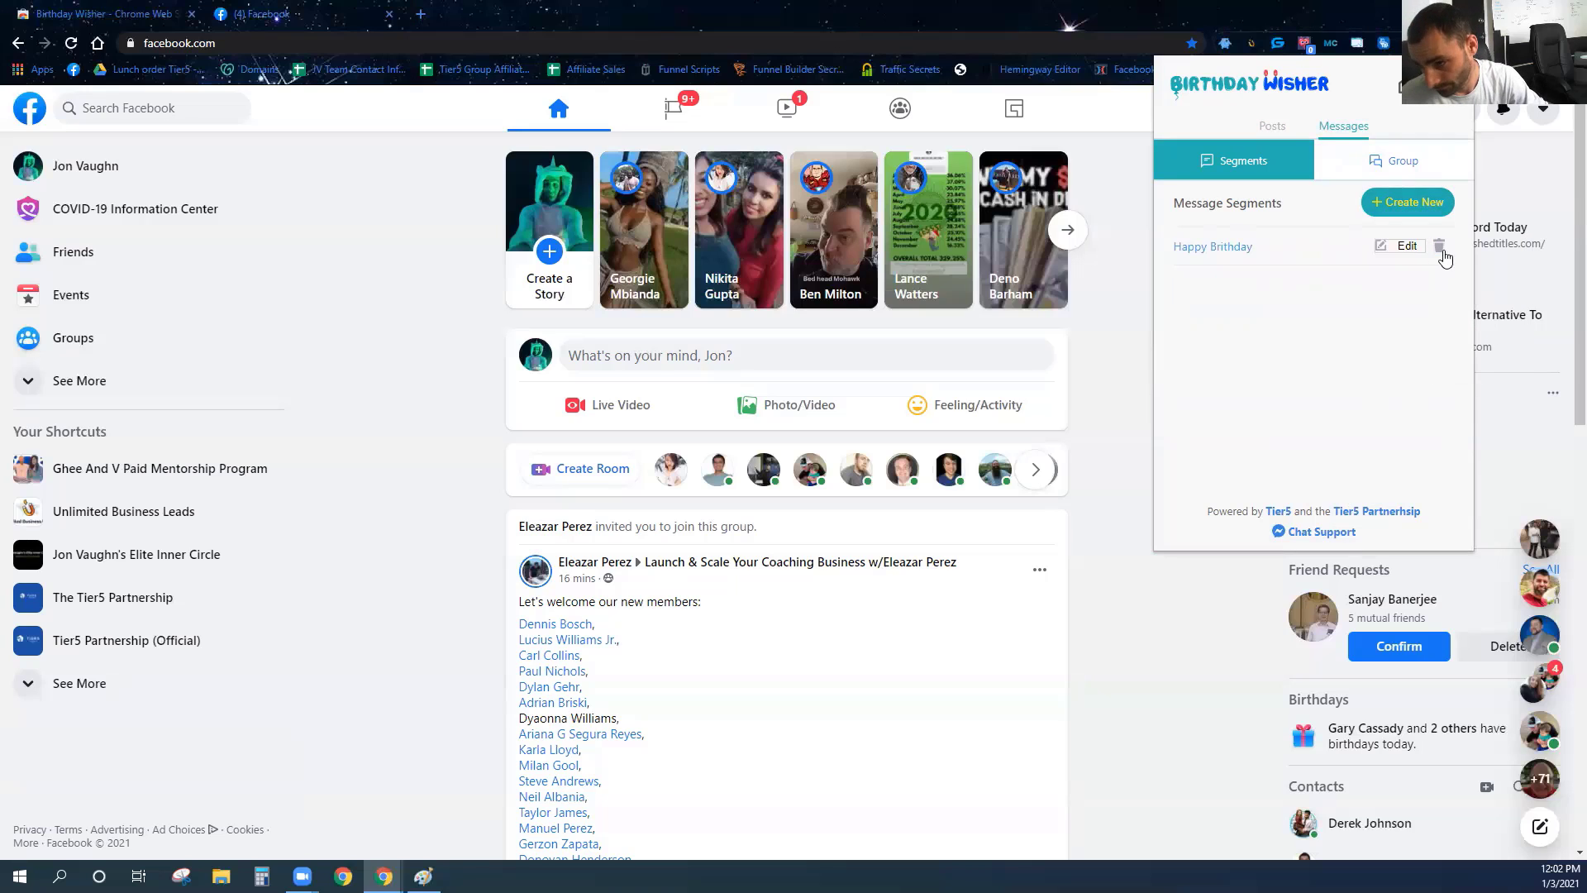
click(1438, 247)
click(1401, 356)
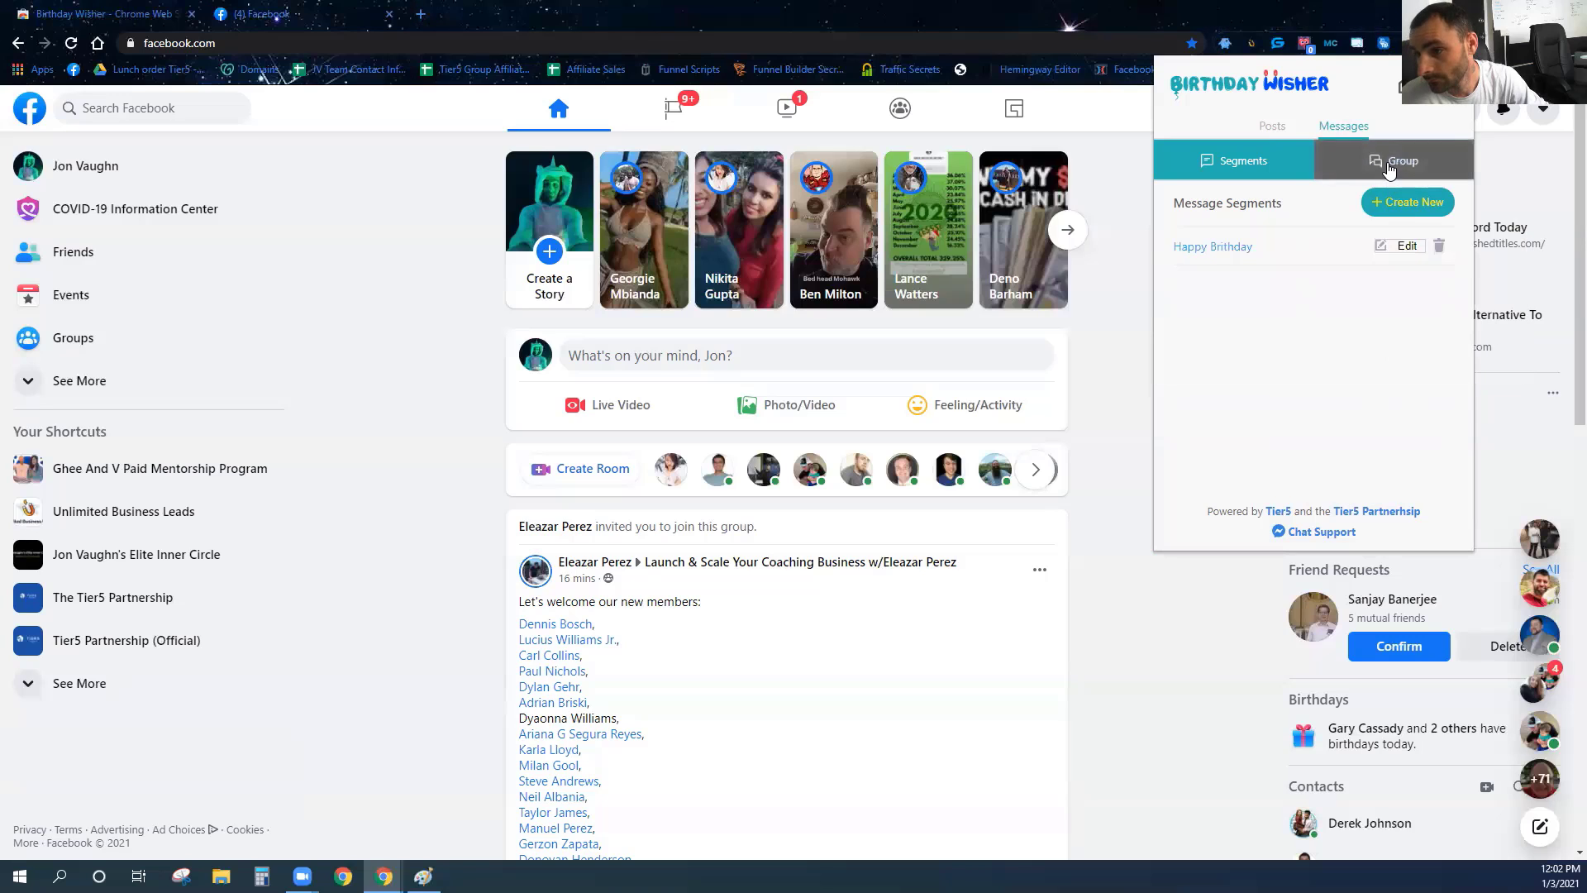
Delete the Happy Birthday message group and go back to the now-empty Posts list.
click(1388, 166)
click(1438, 246)
click(1417, 350)
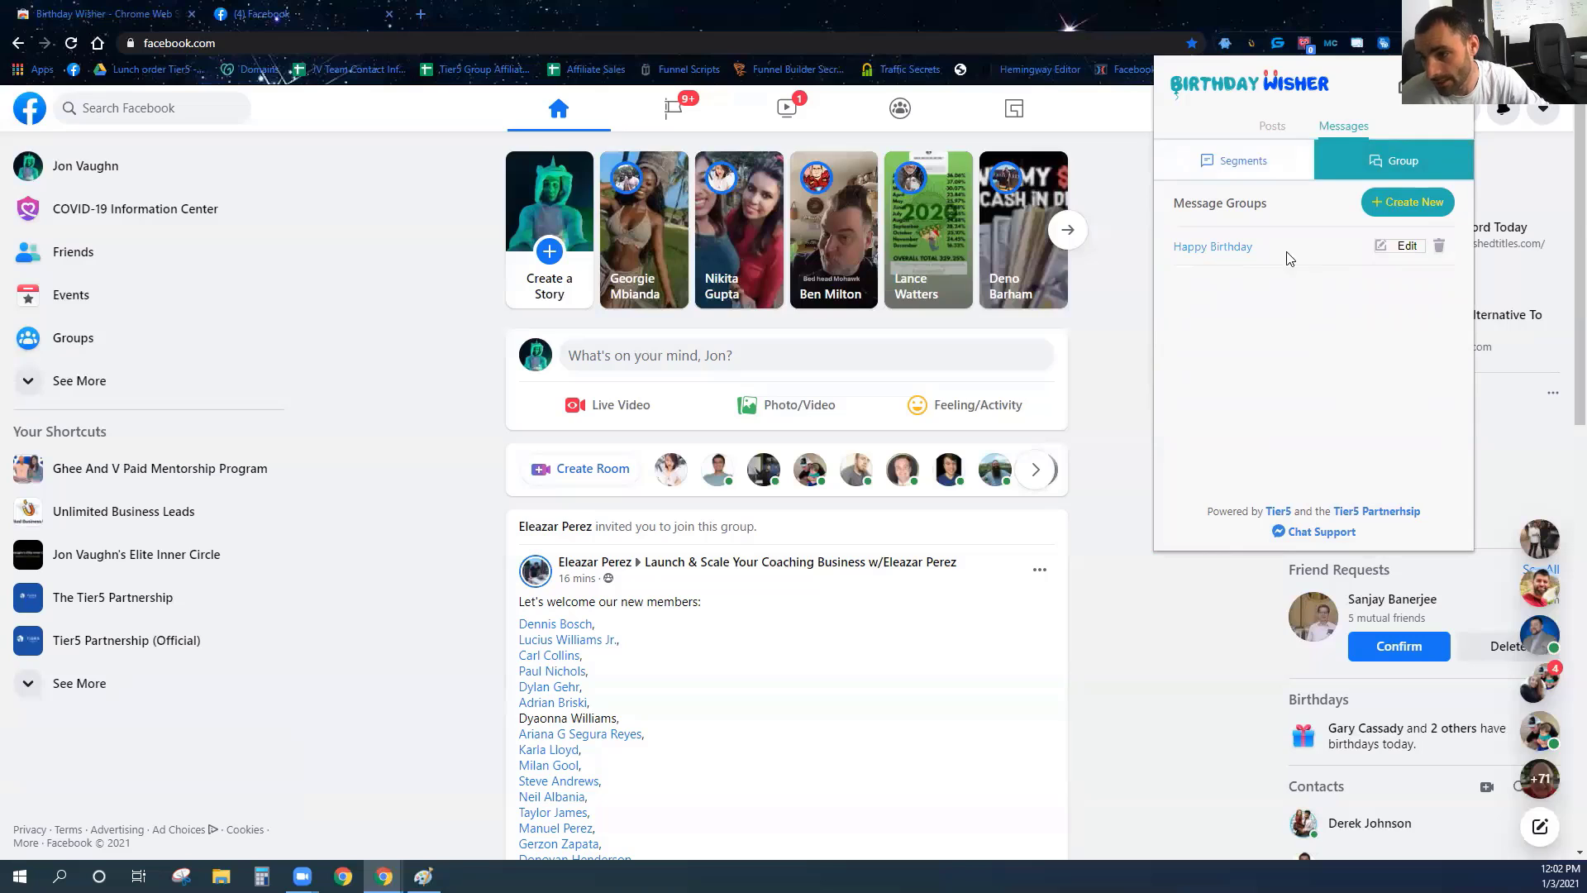
click(1437, 246)
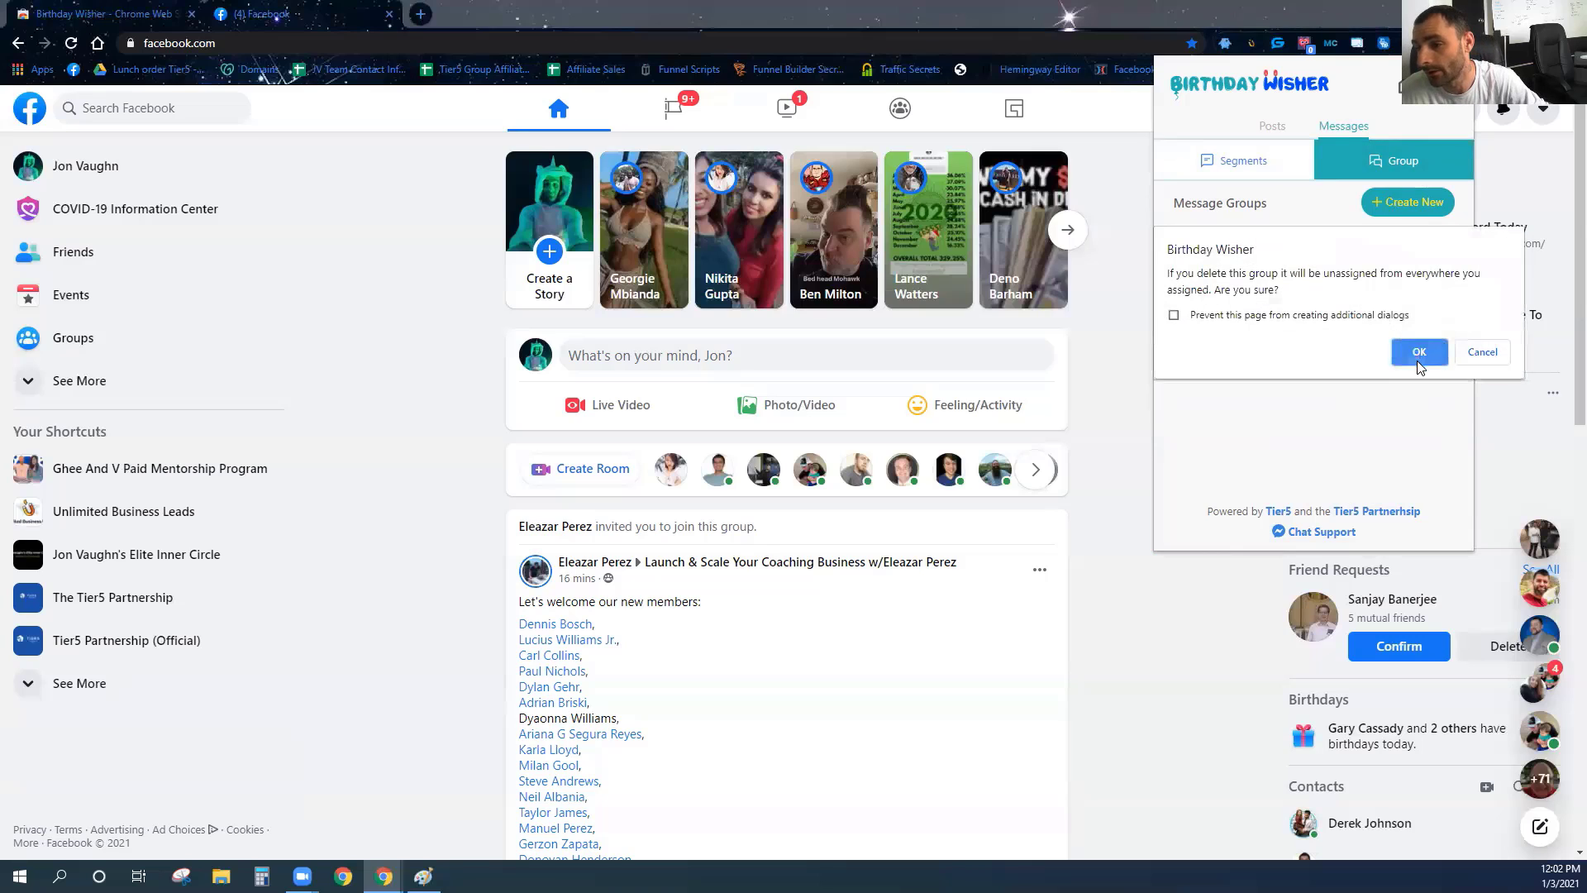
click(1418, 360)
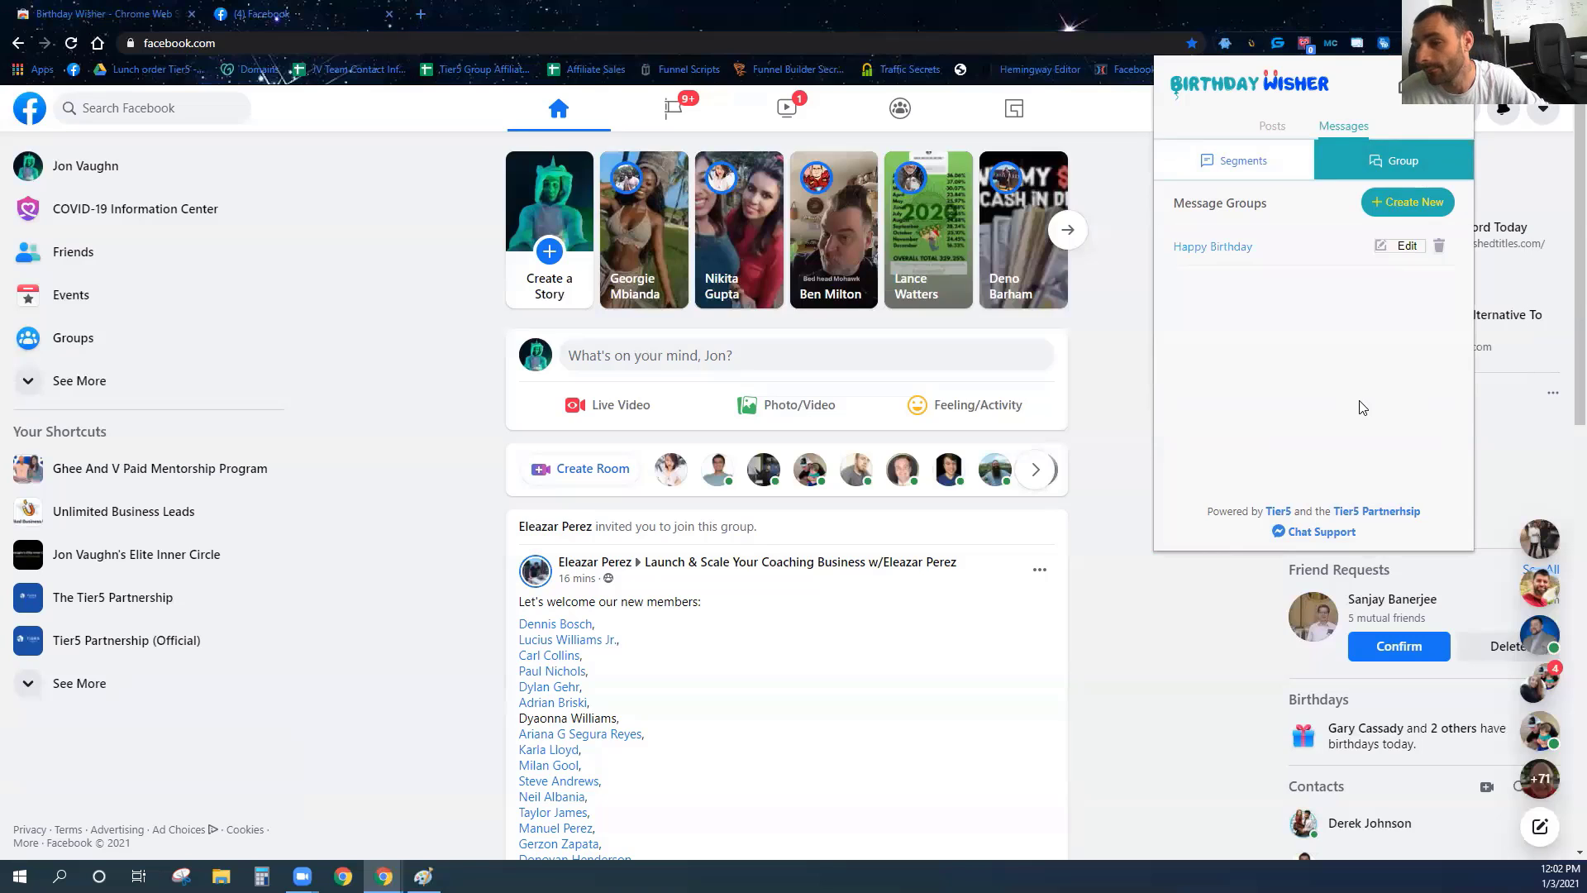
click(1221, 162)
click(1272, 126)
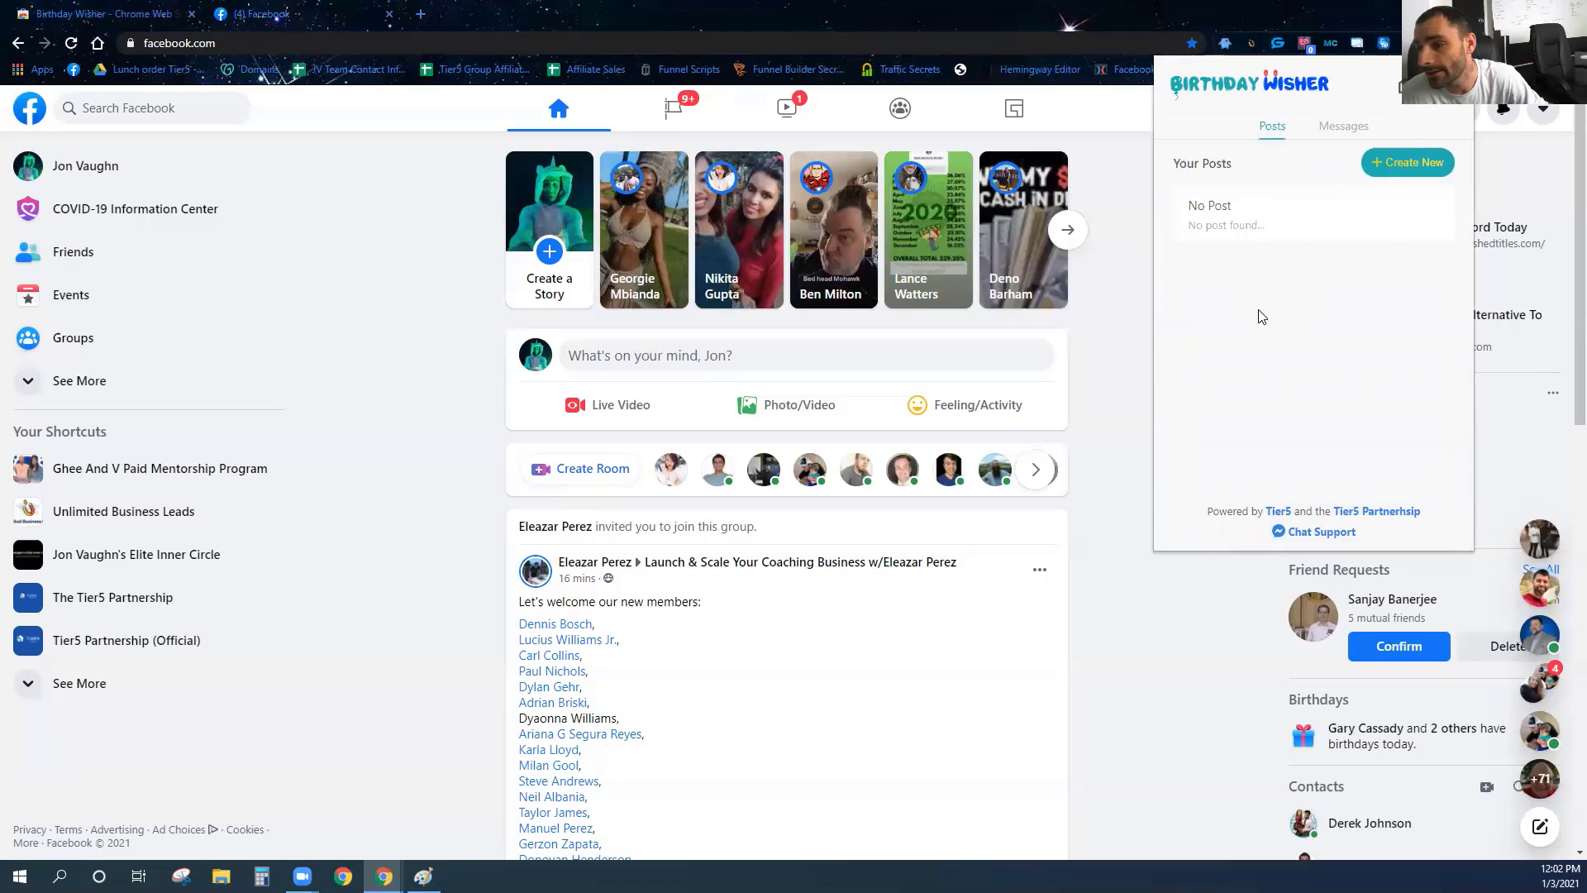
click(1428, 163)
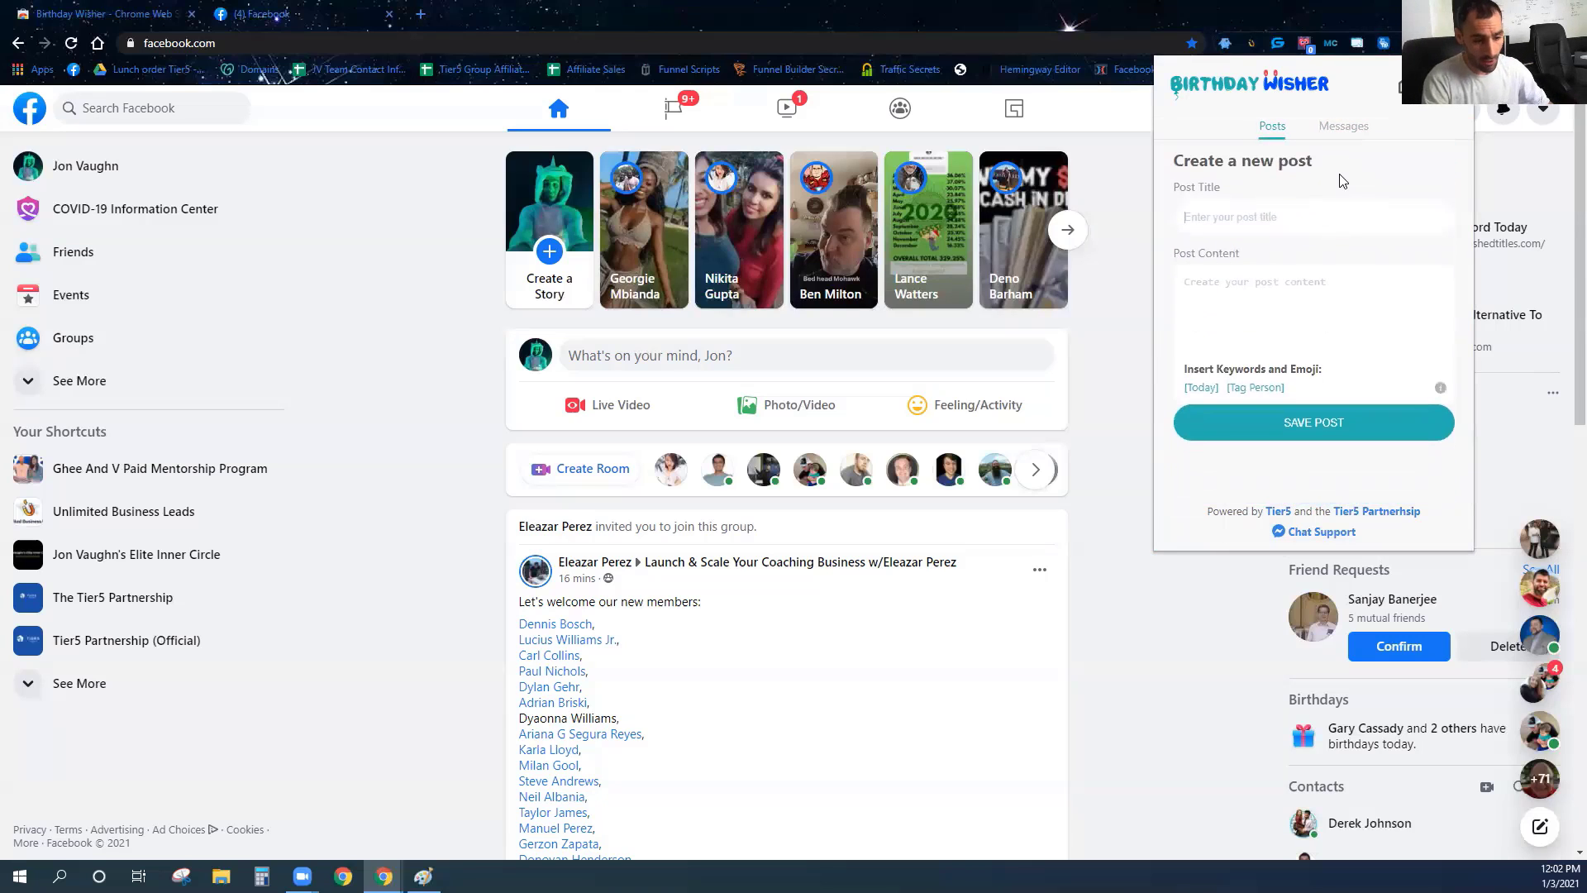
Write post 'Happy Birthday 1' greeting [Tag Person] and mentioning [Today], and save it.
text(Happy Birthday 1)
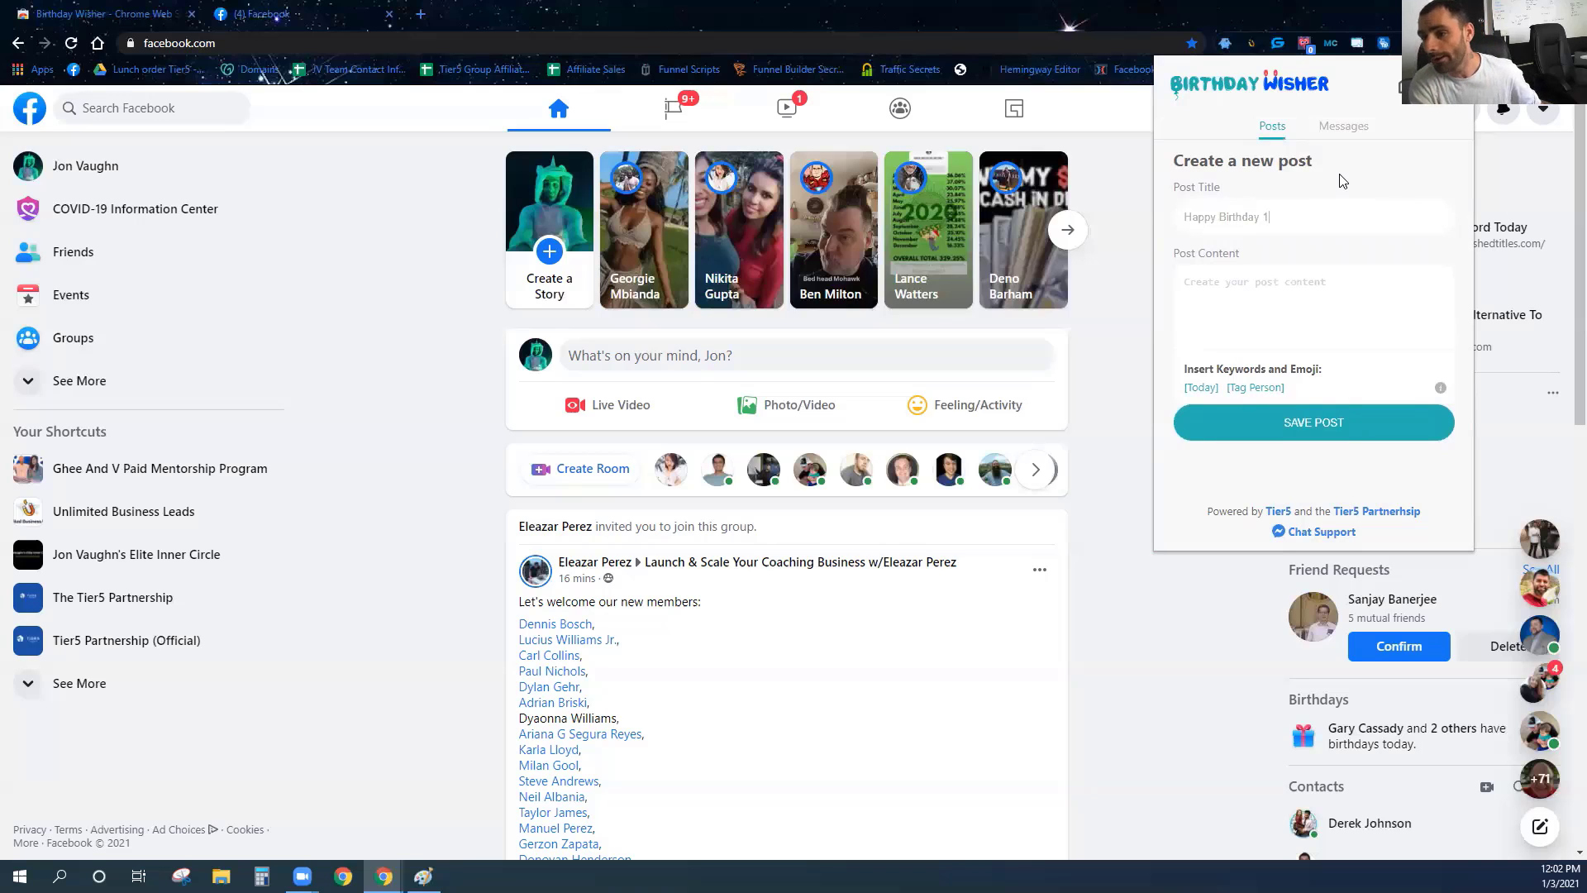
text(Hey)
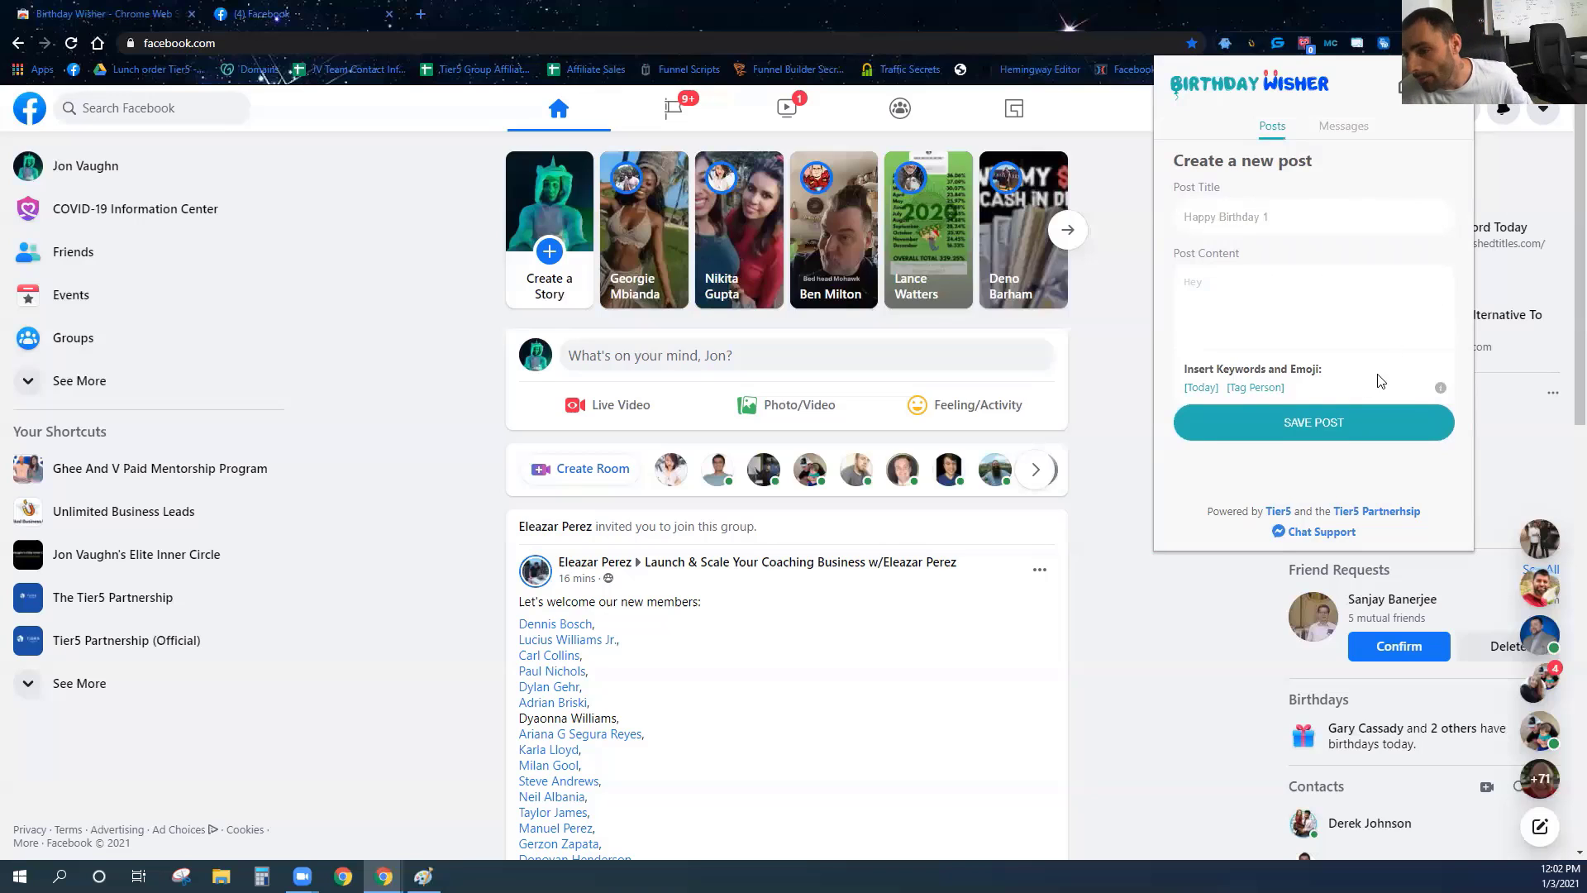
click(1255, 387)
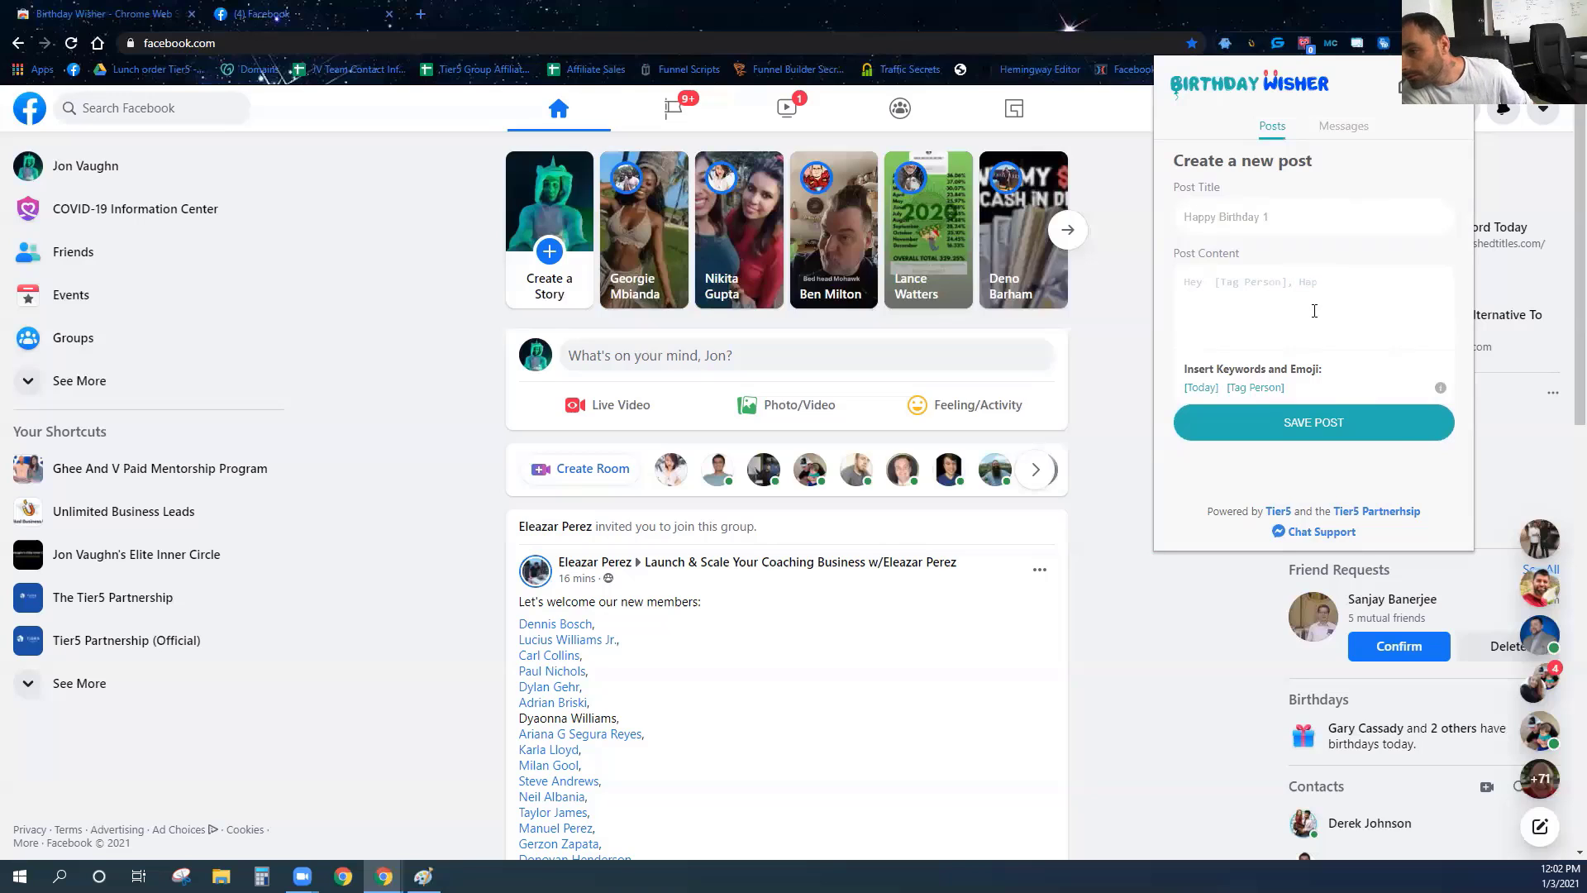
text(thday.)
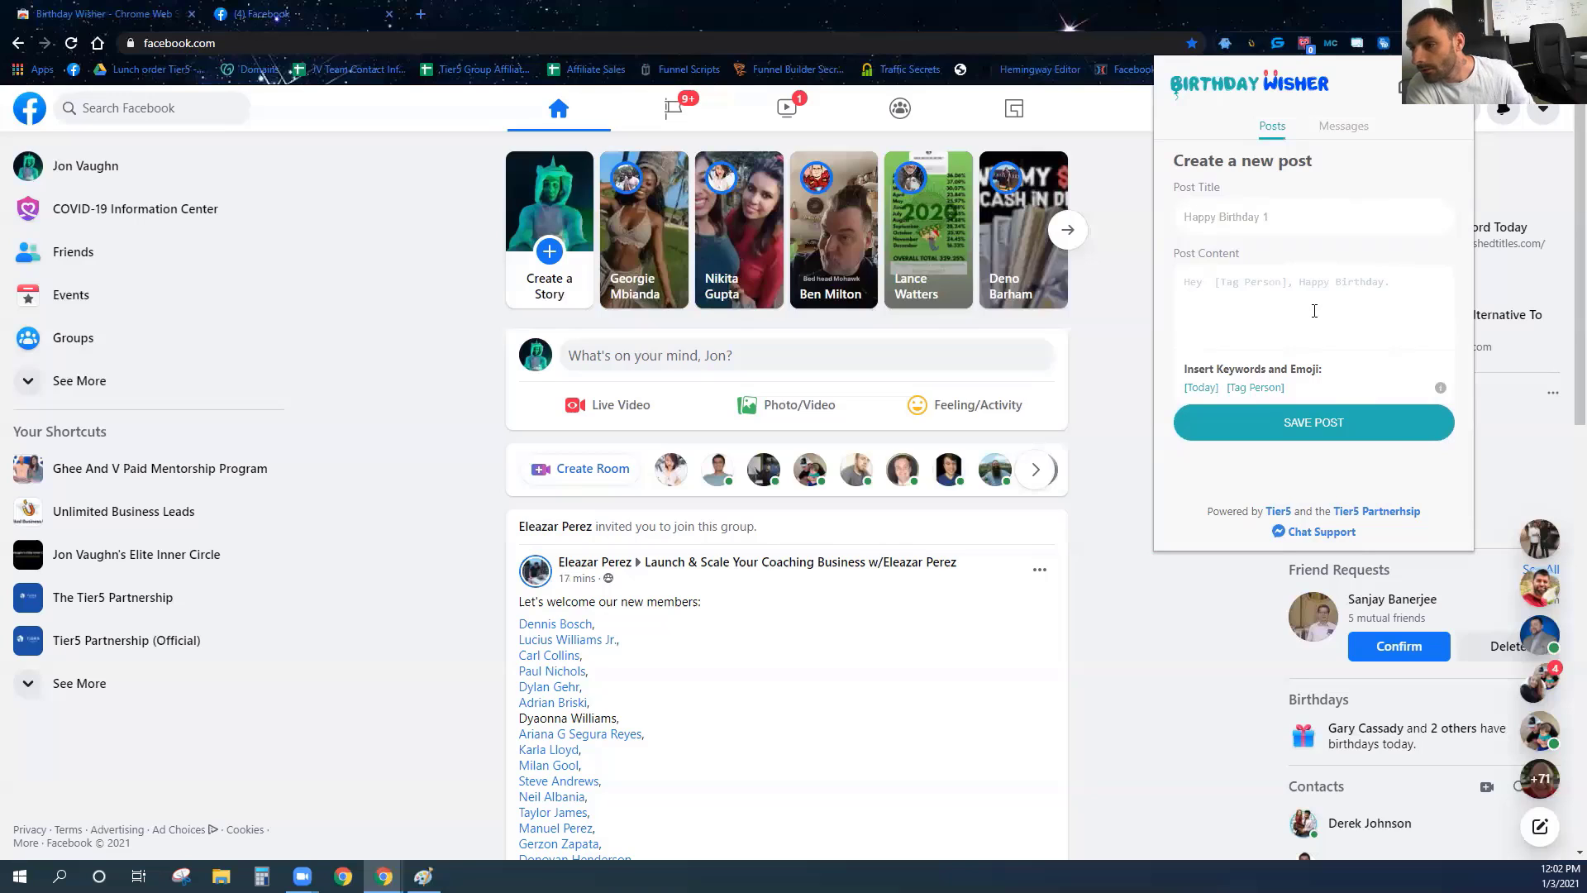
text( Hope it'w)
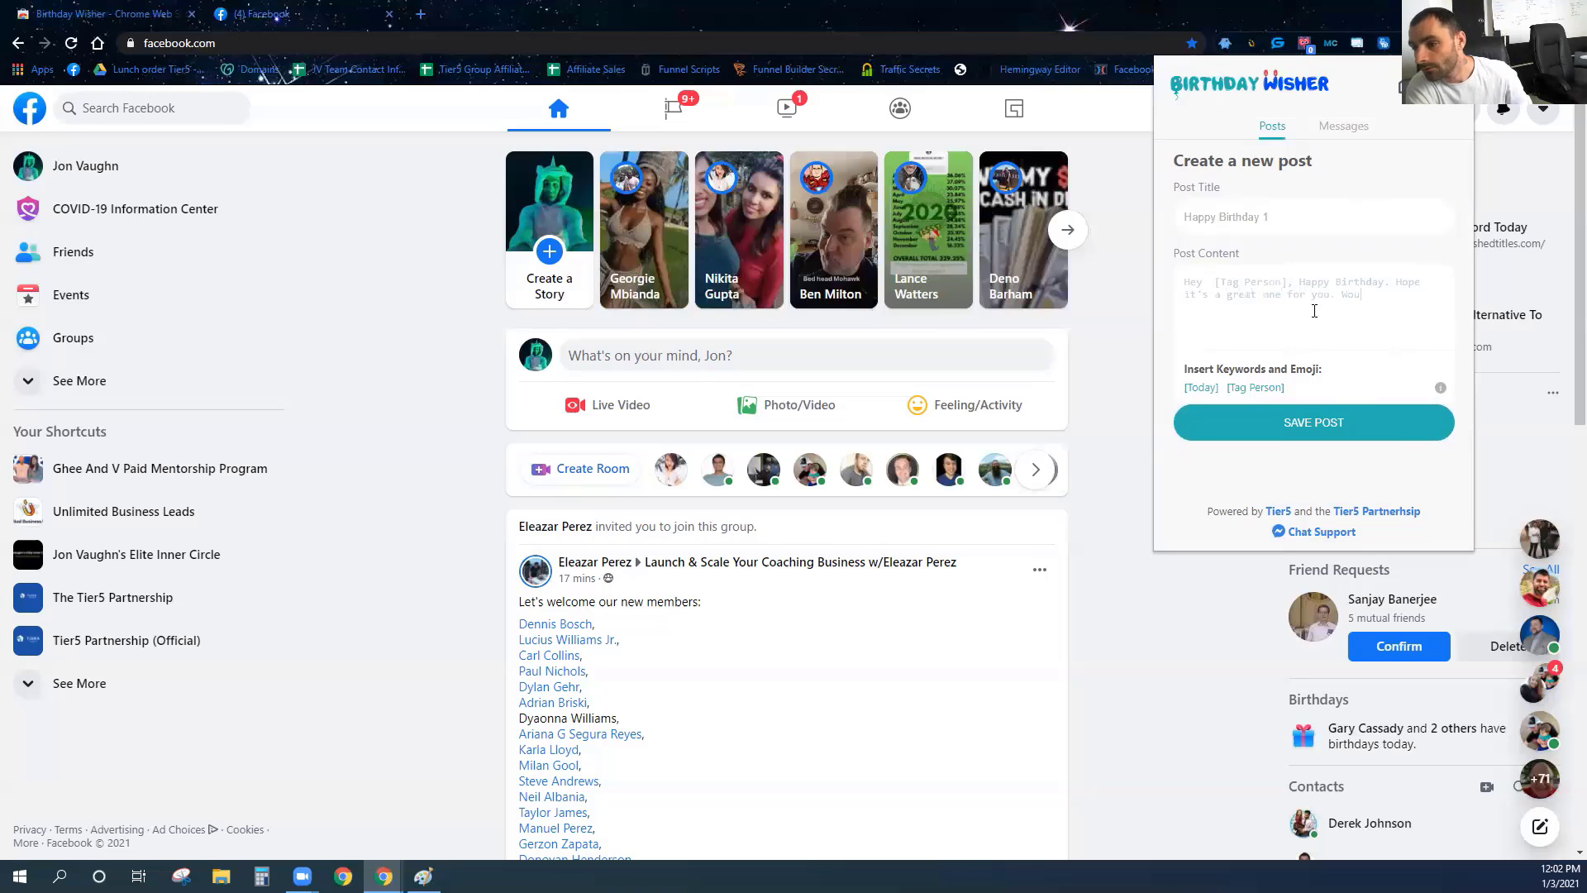
text(ove to know your plans)
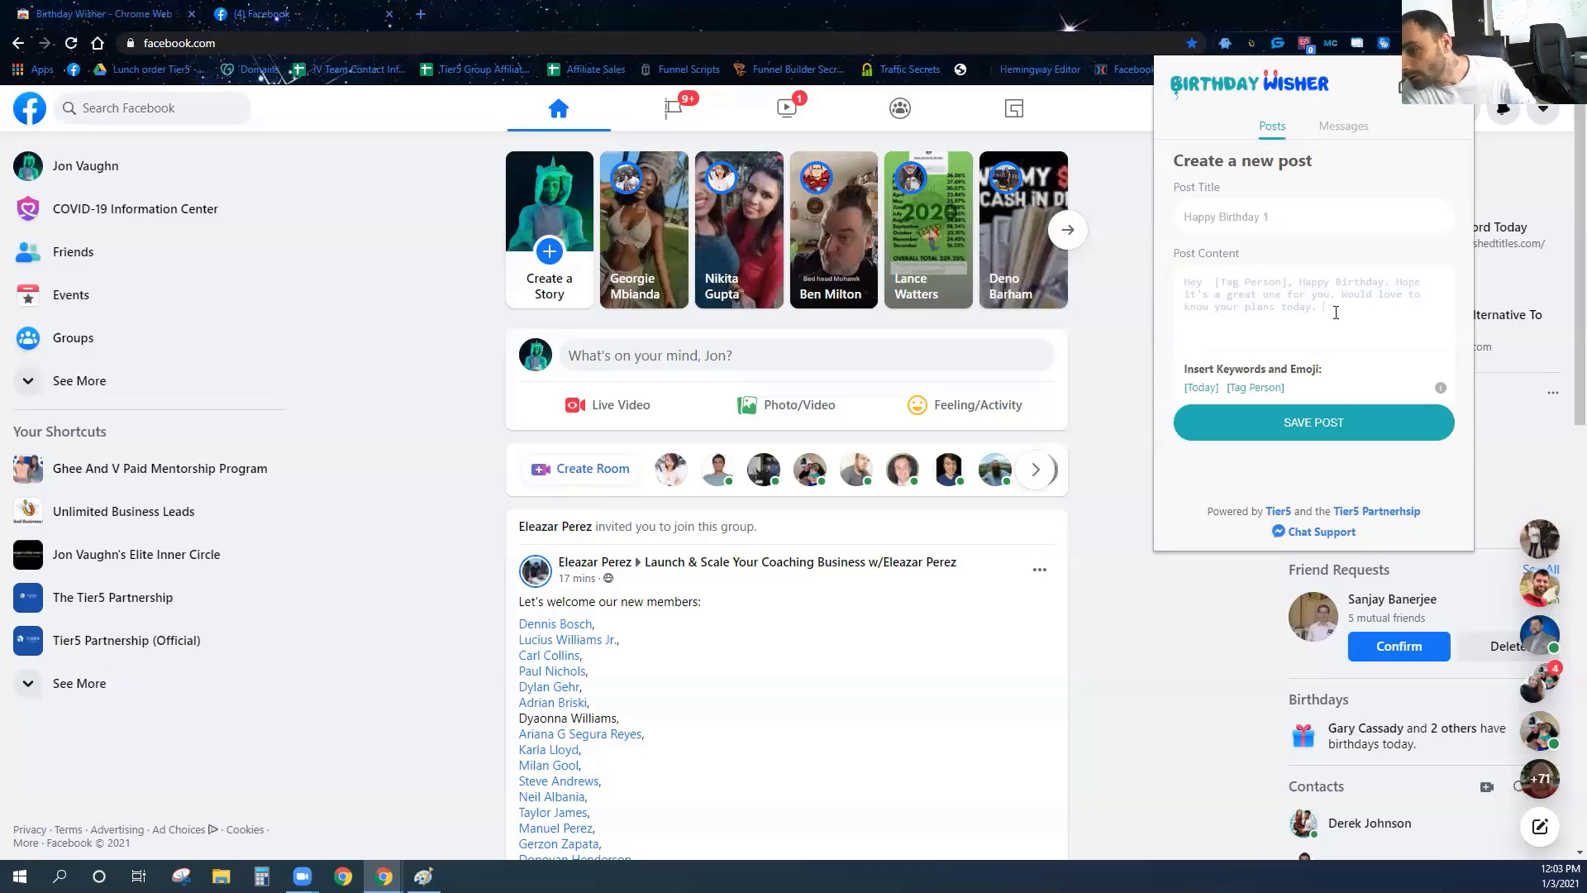
text(on this wonderful)
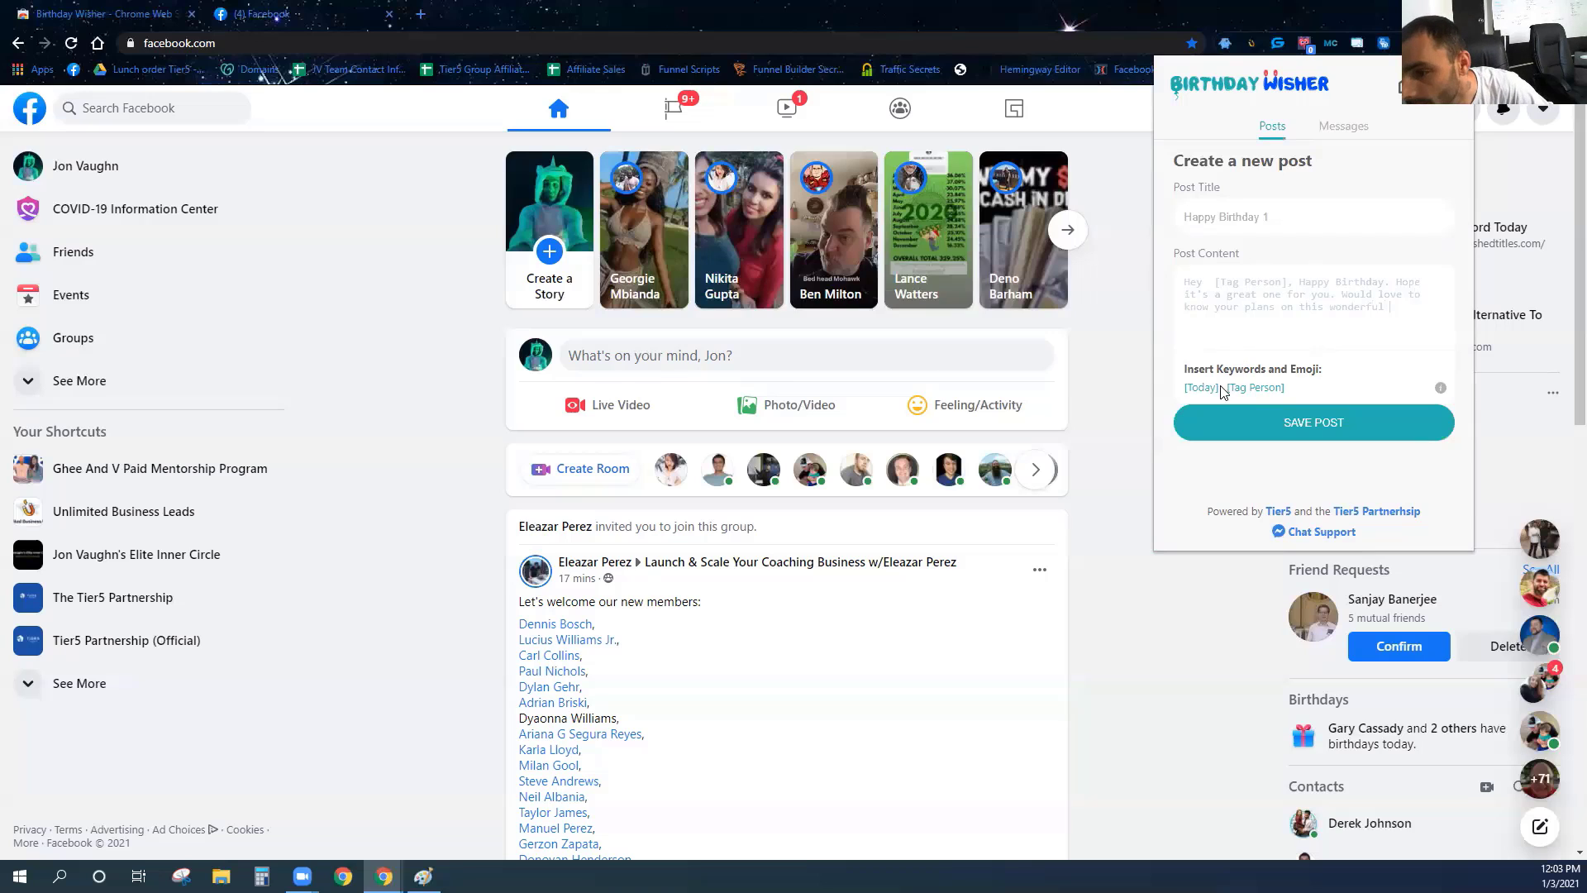
click(1201, 386)
text(.)
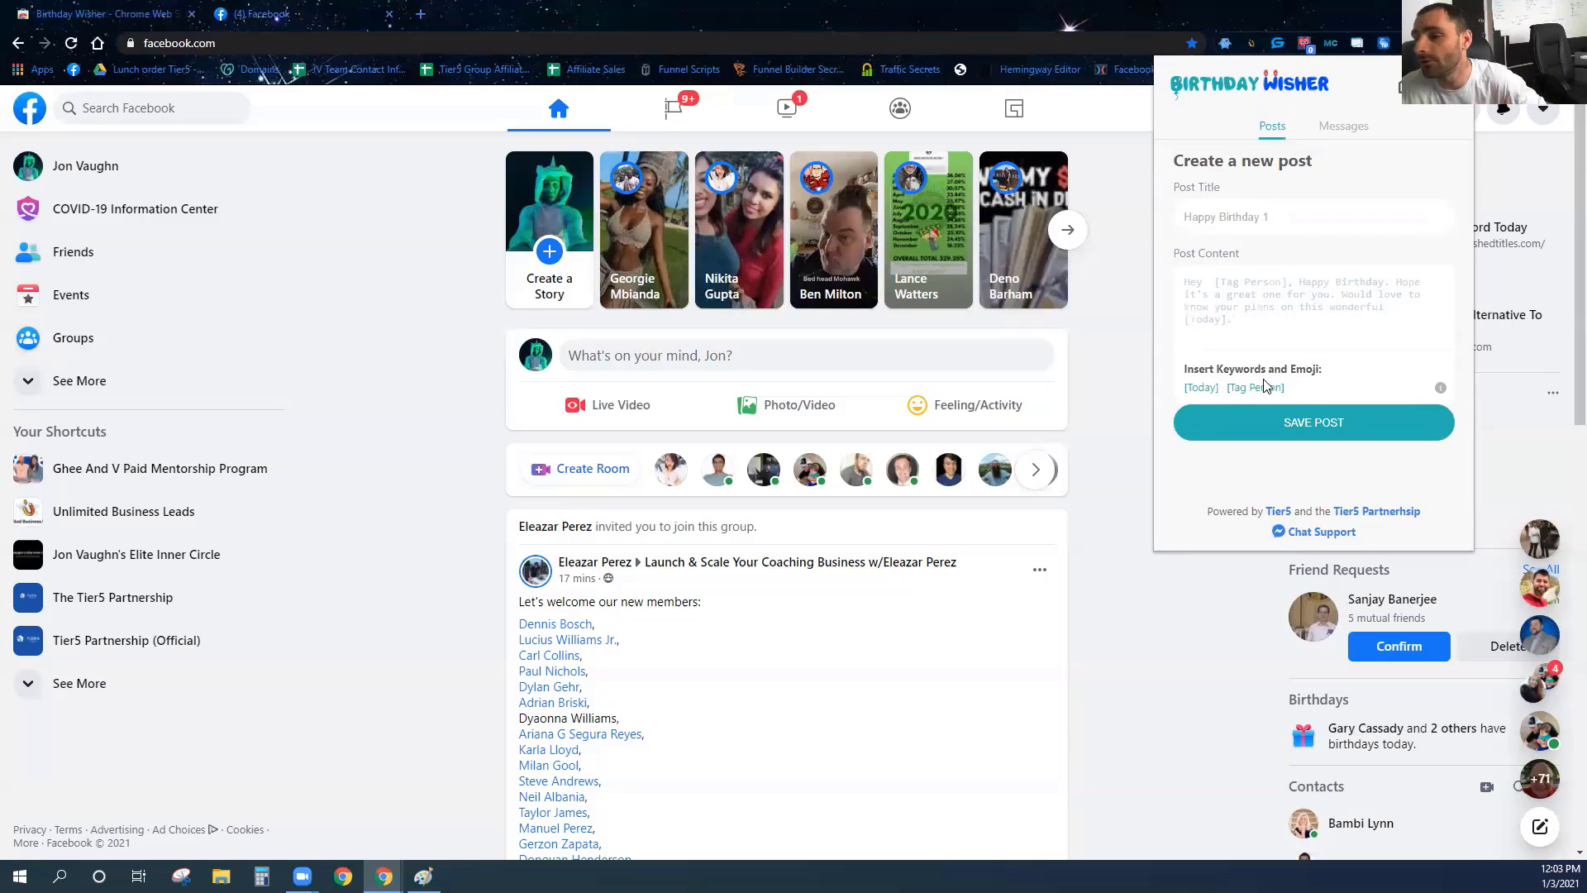
click(1311, 441)
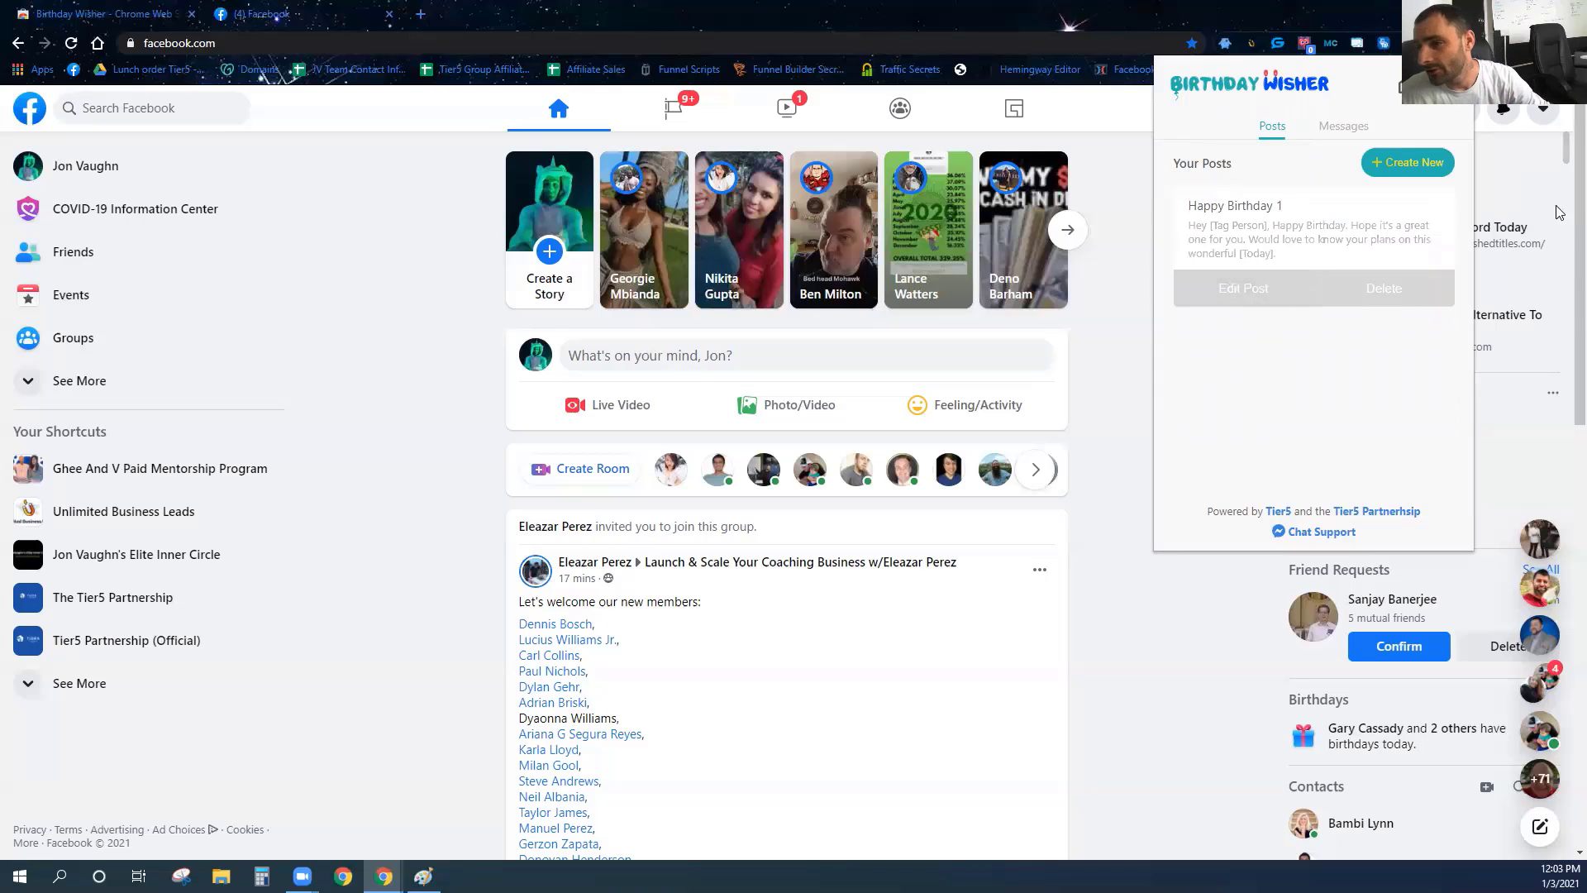
click(1436, 163)
Save post 'Happy Birthday 2' with an all-caps HAPPY BIRTHDAY greeting to [Tag Person].
click(1264, 213)
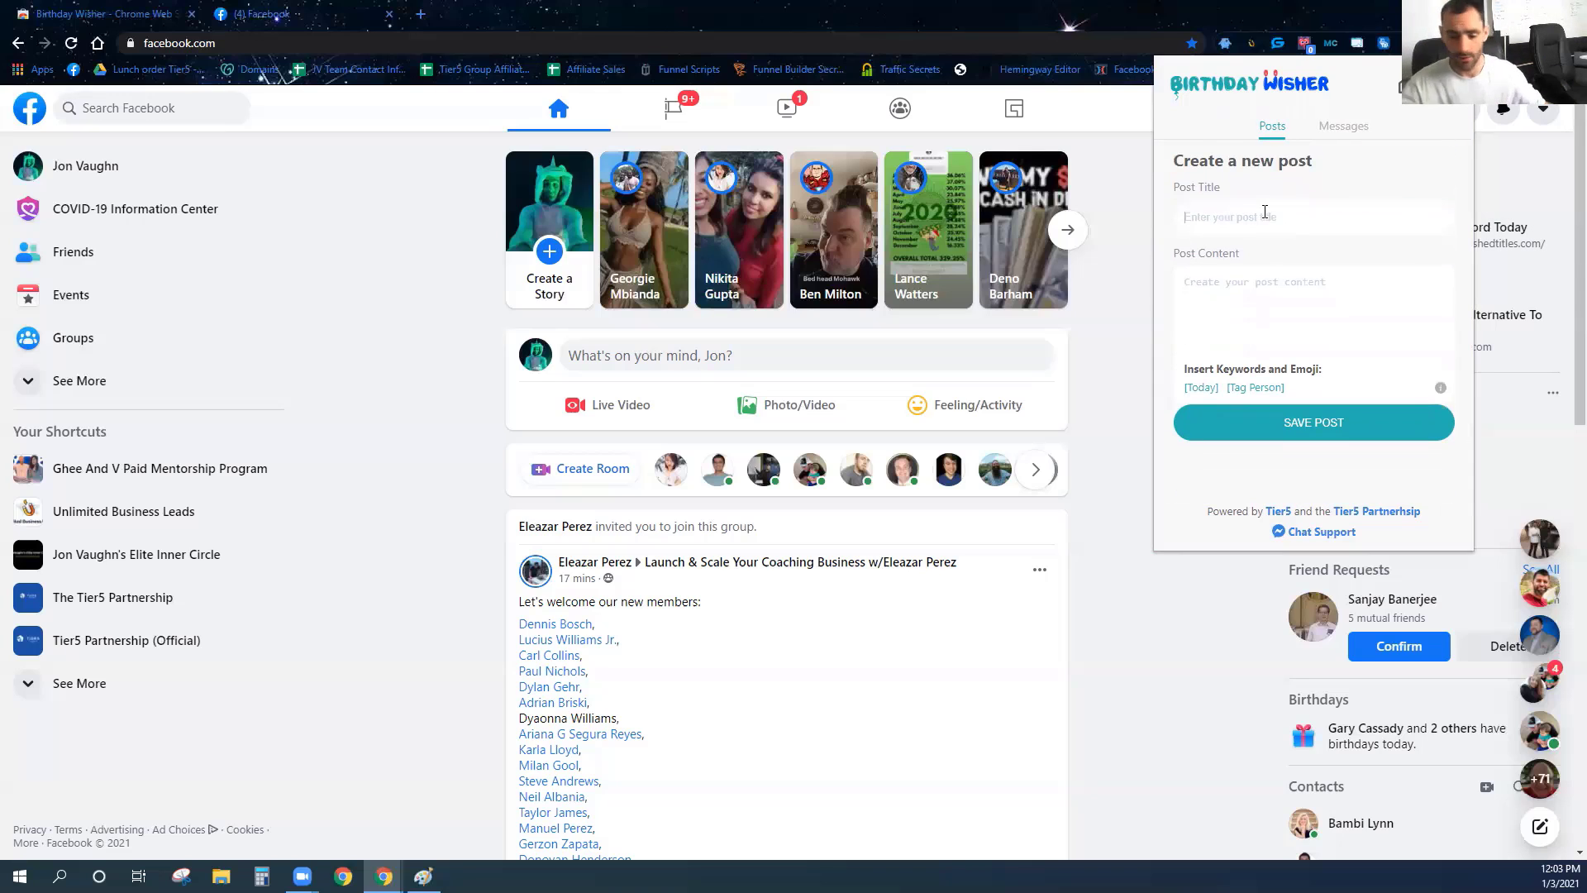
text(Happy )
text(Birghi)
text(thday 2)
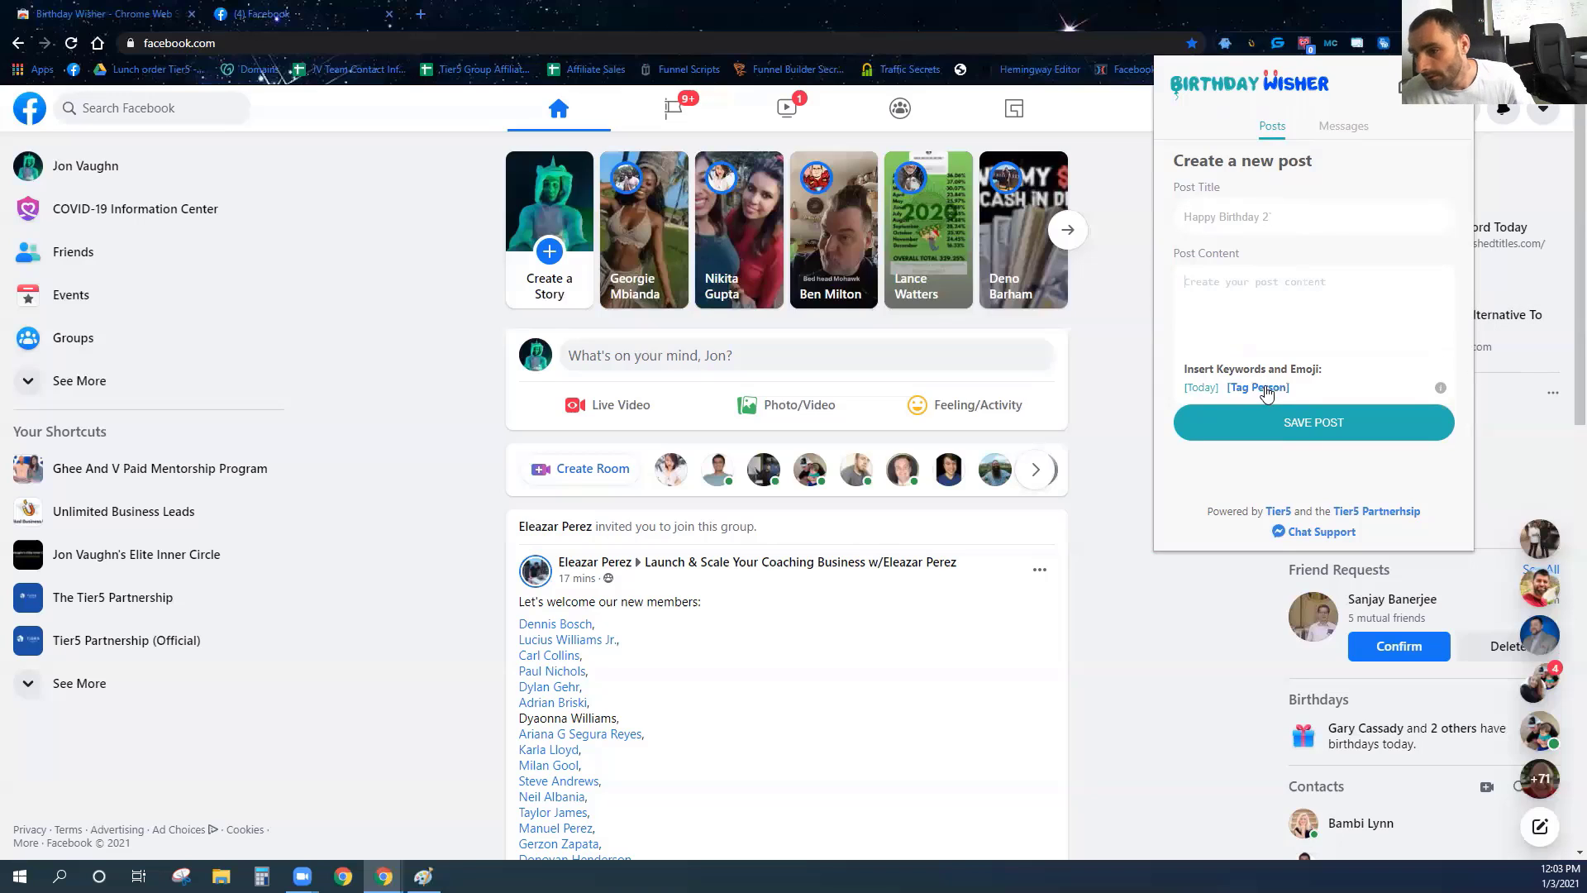
click(1255, 387)
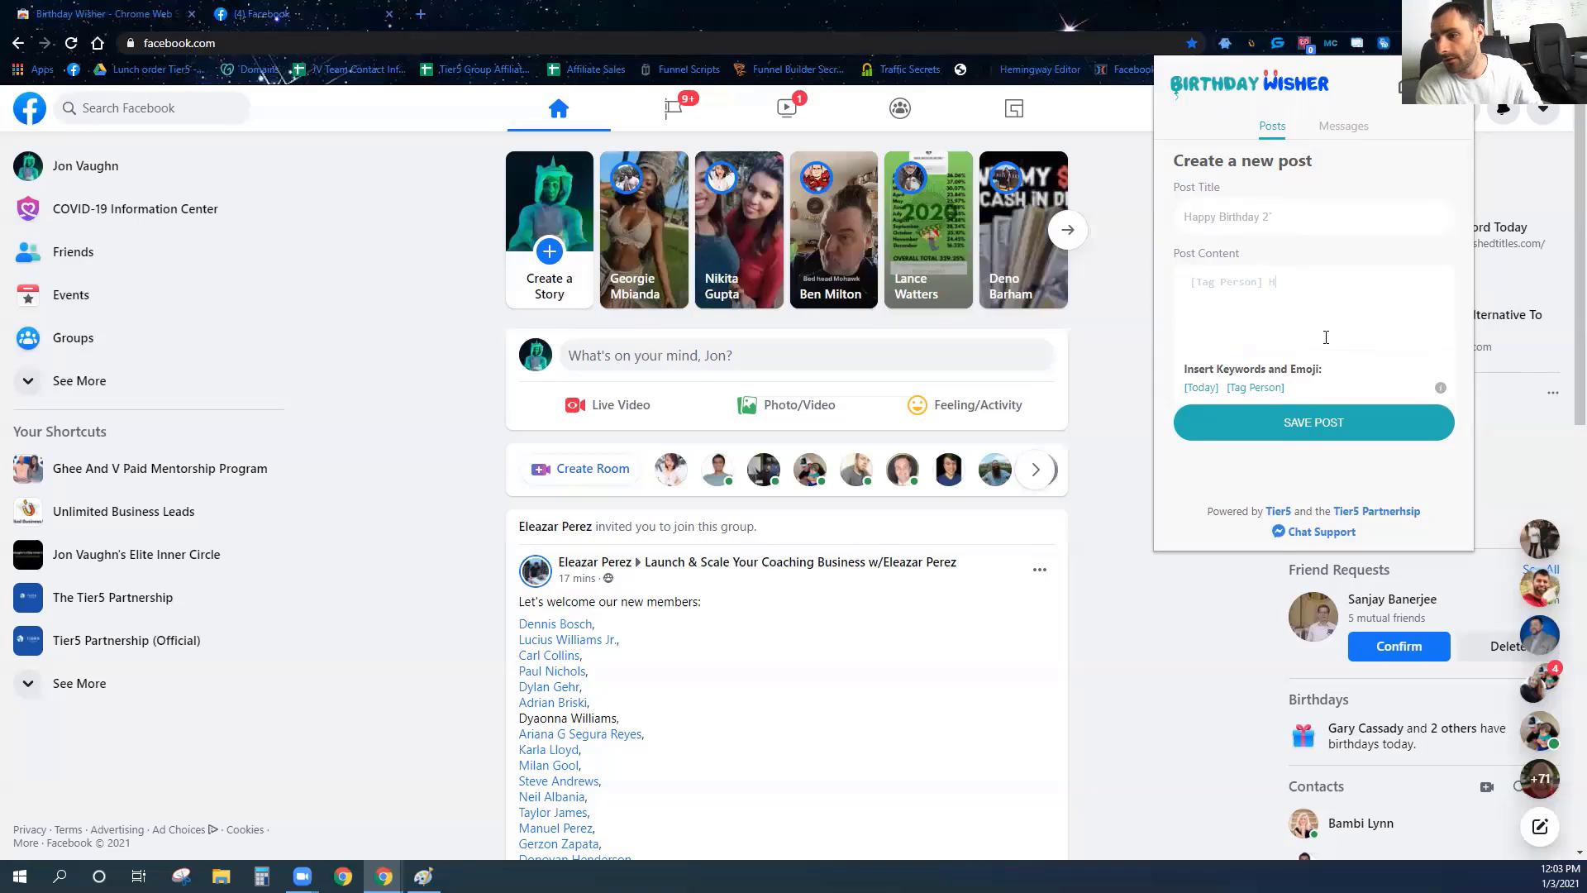
text(ING BIRTHDAY!!!)
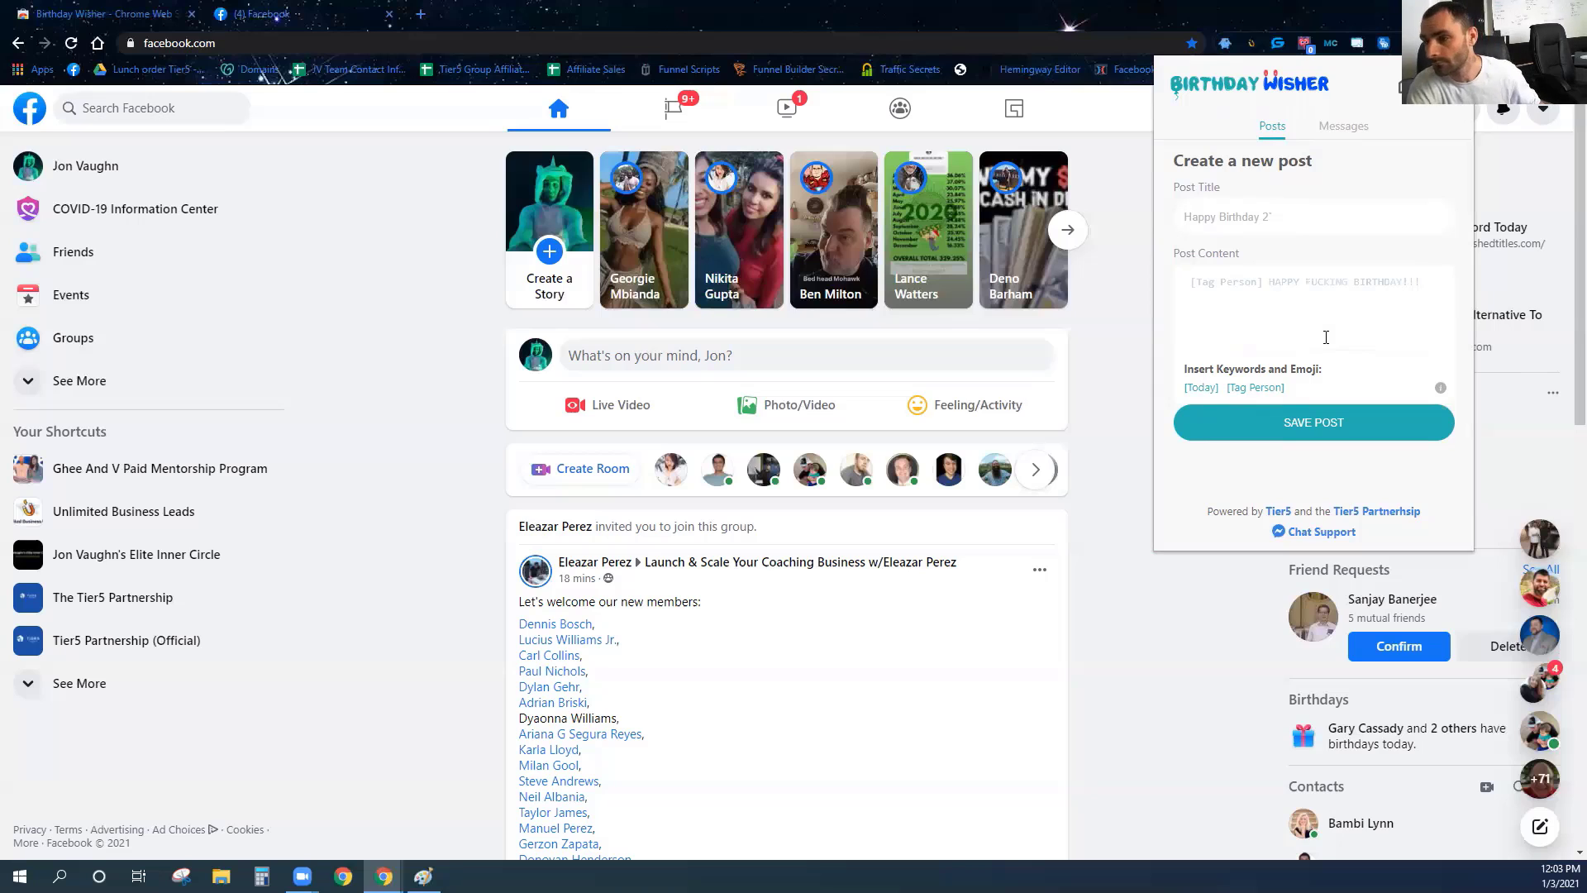
click(1296, 435)
click(1325, 130)
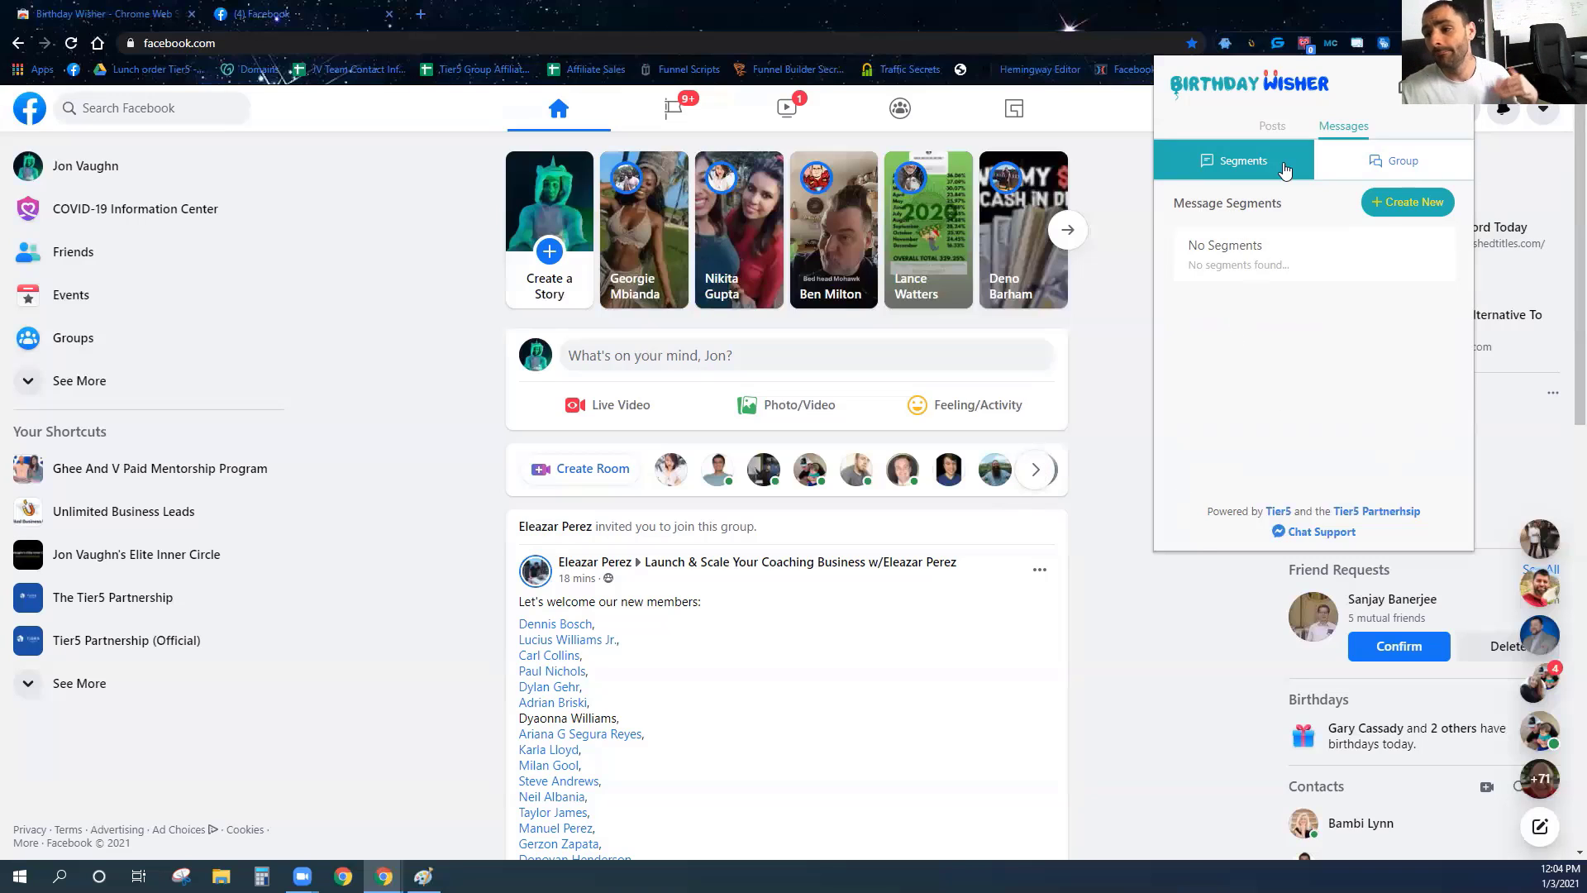
Start a new message segment titled Greeting, fixing the typo in the title.
click(1321, 165)
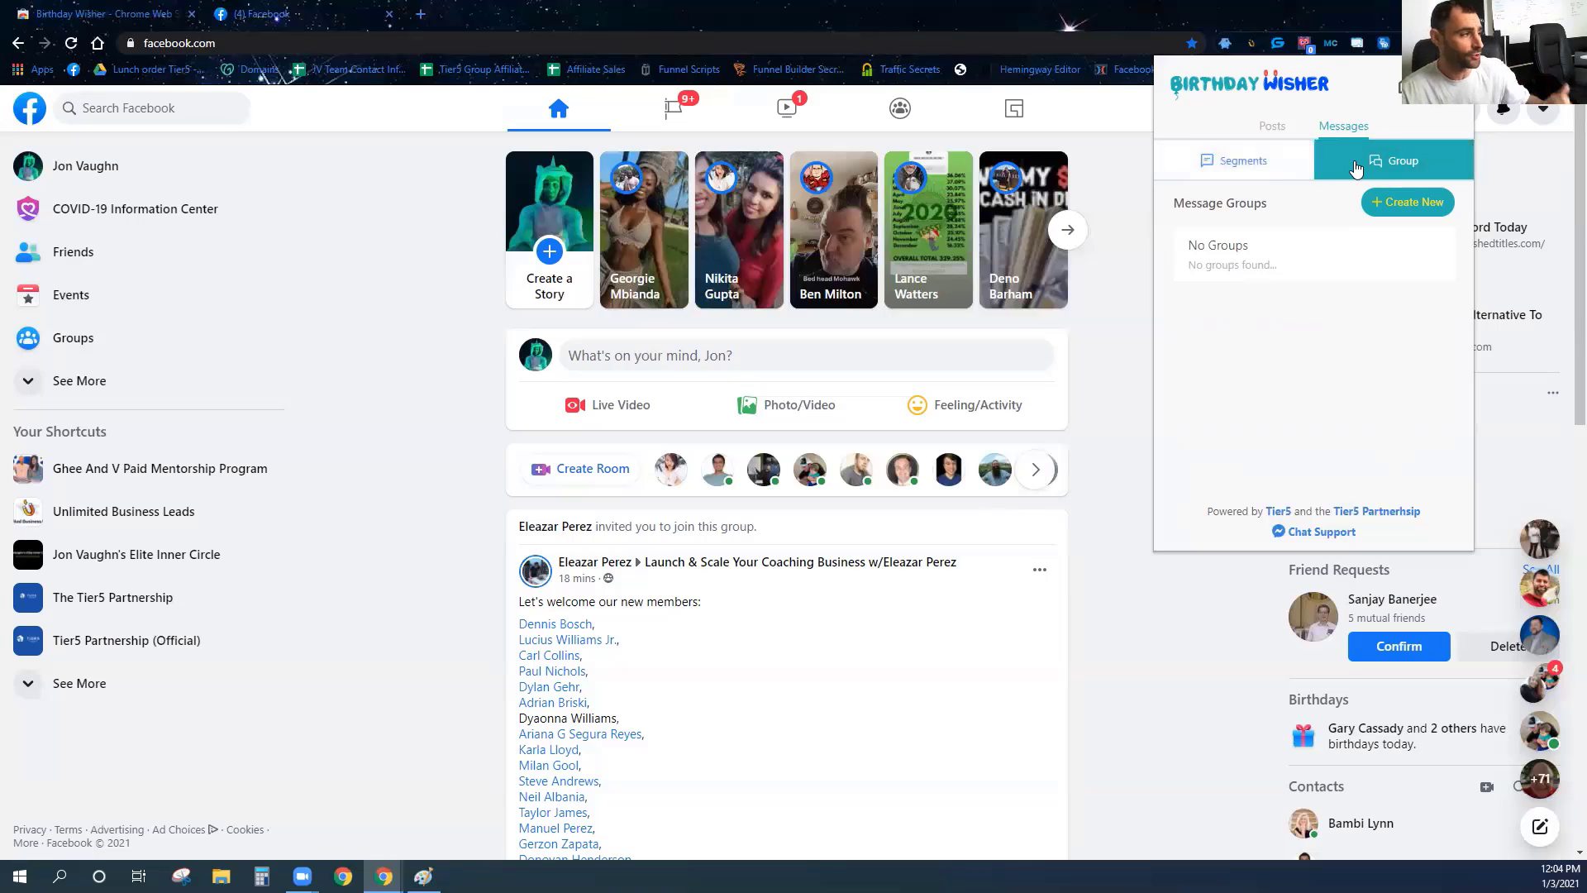
click(1239, 165)
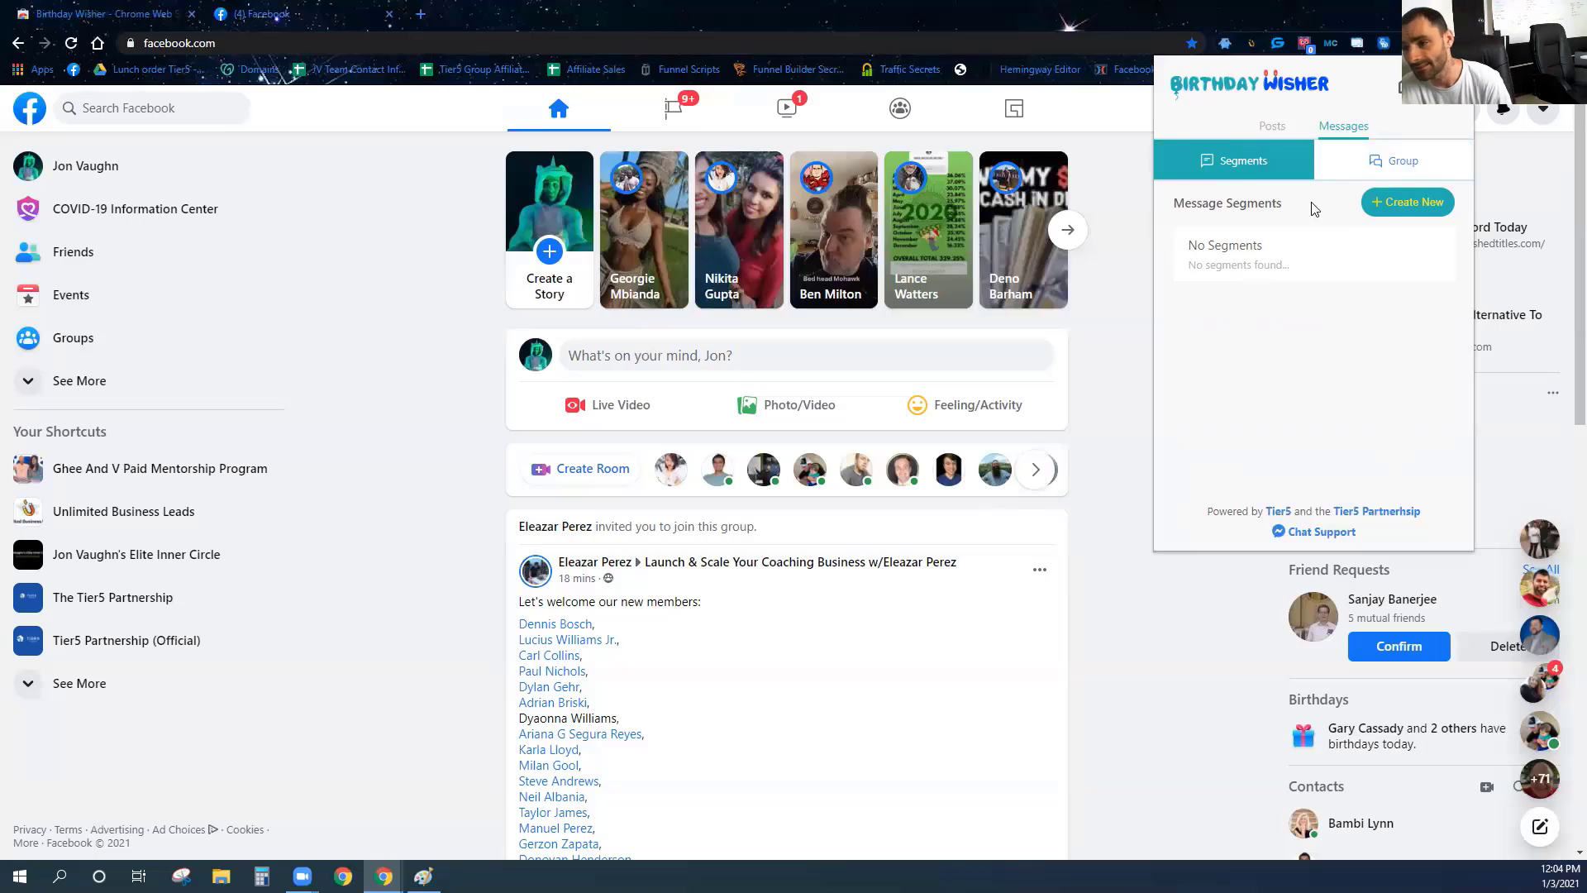
click(1382, 206)
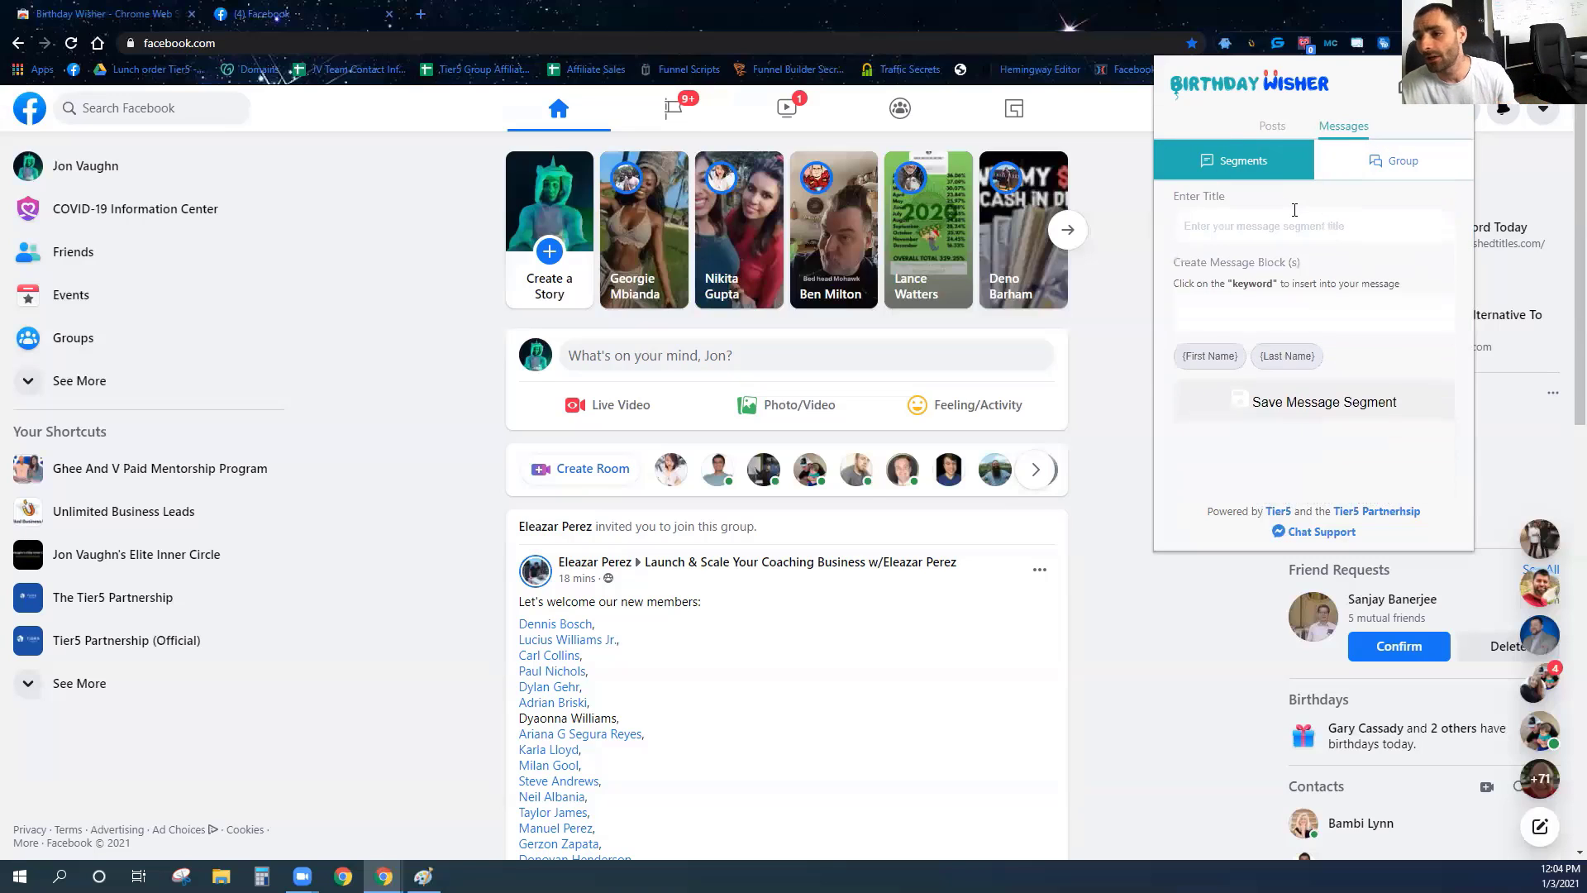
text(Greetinng)
key(Tab)
click(1226, 226)
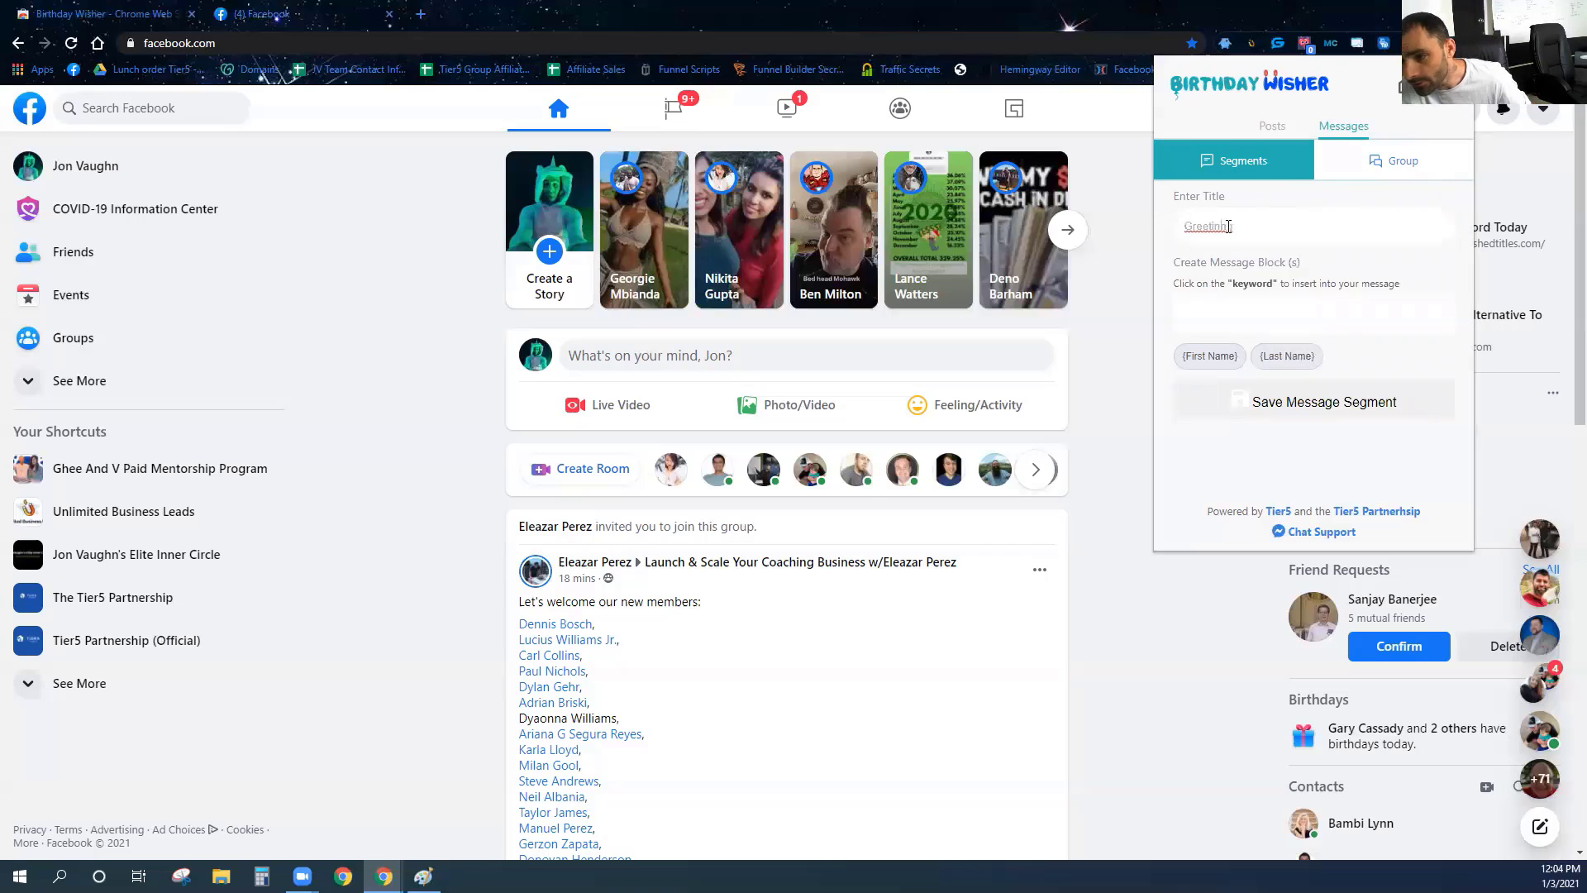
key(BackSpace)
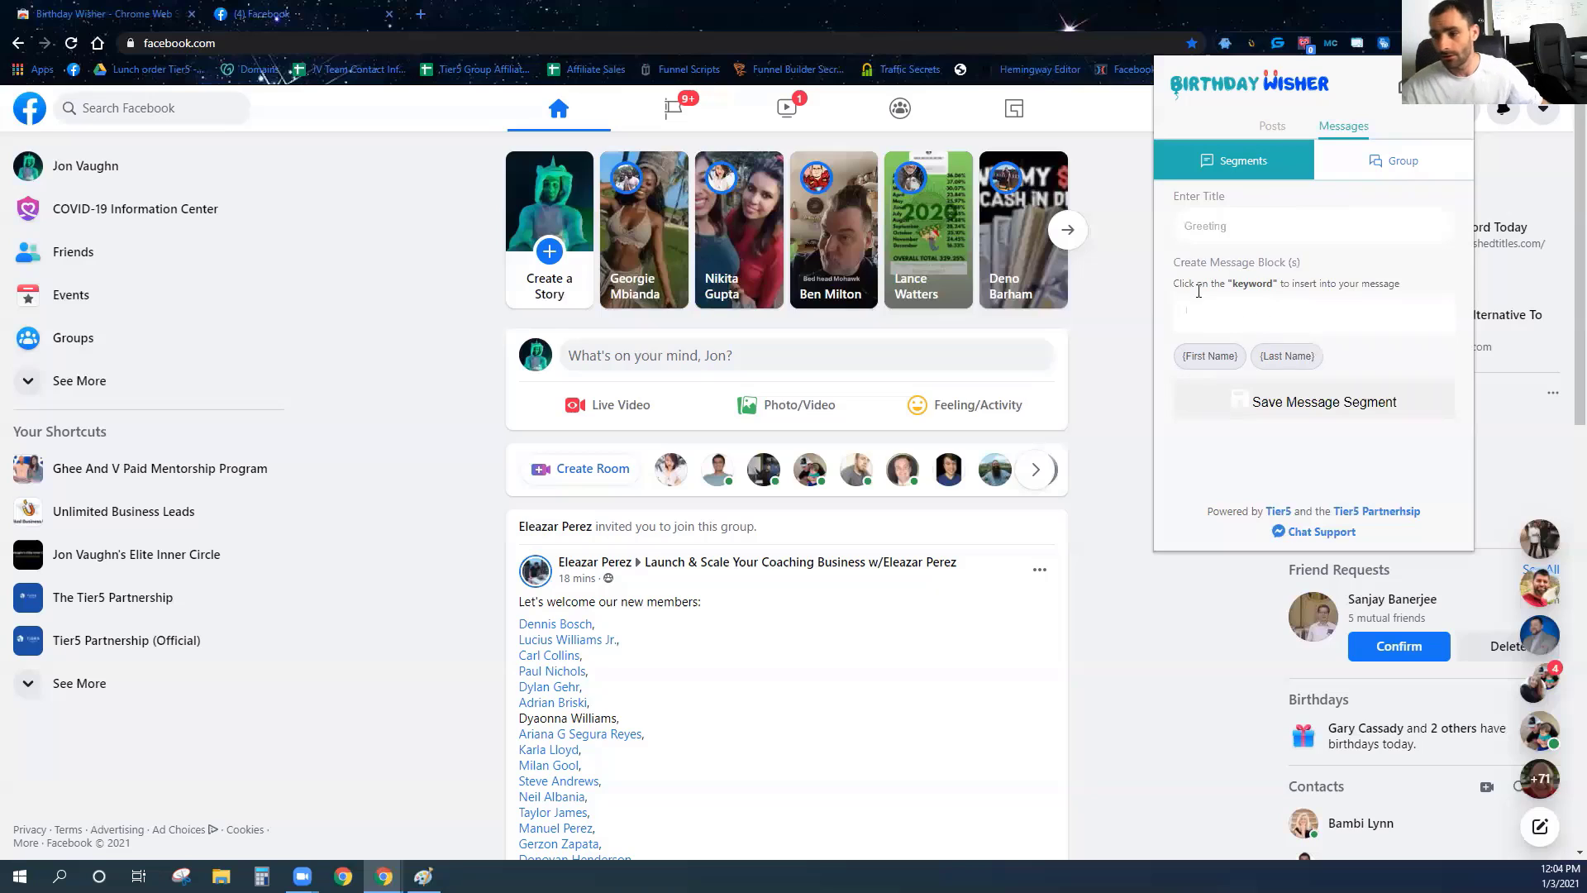
Add Hi, Hey and Hello {First_Name} message blocks and save the Greeting segment.
text(H)
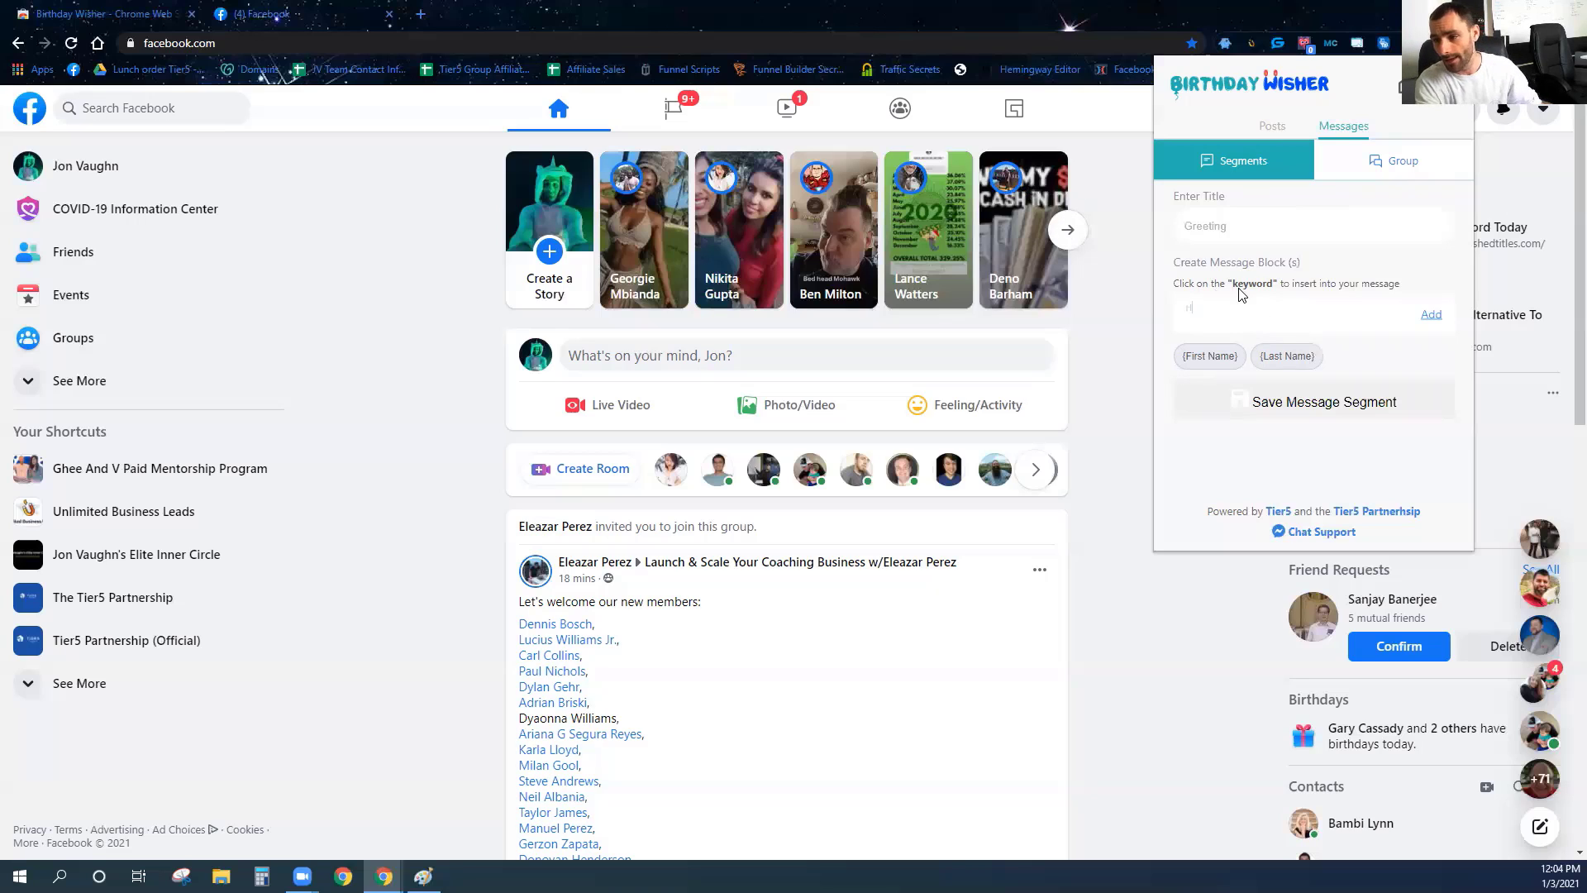
text(i)
click(1209, 355)
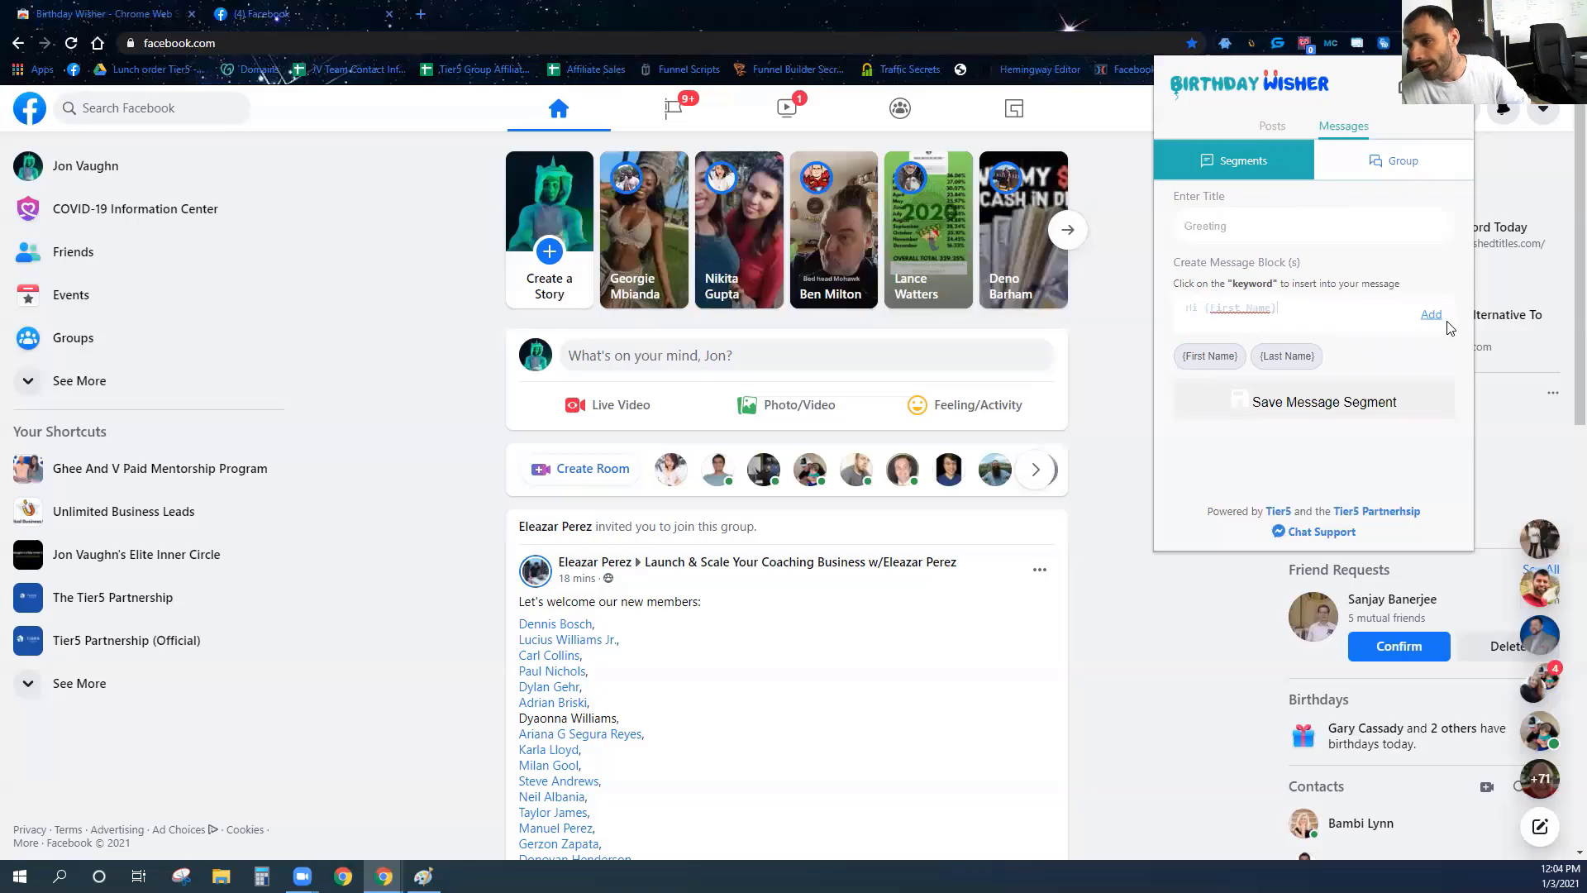
click(1430, 317)
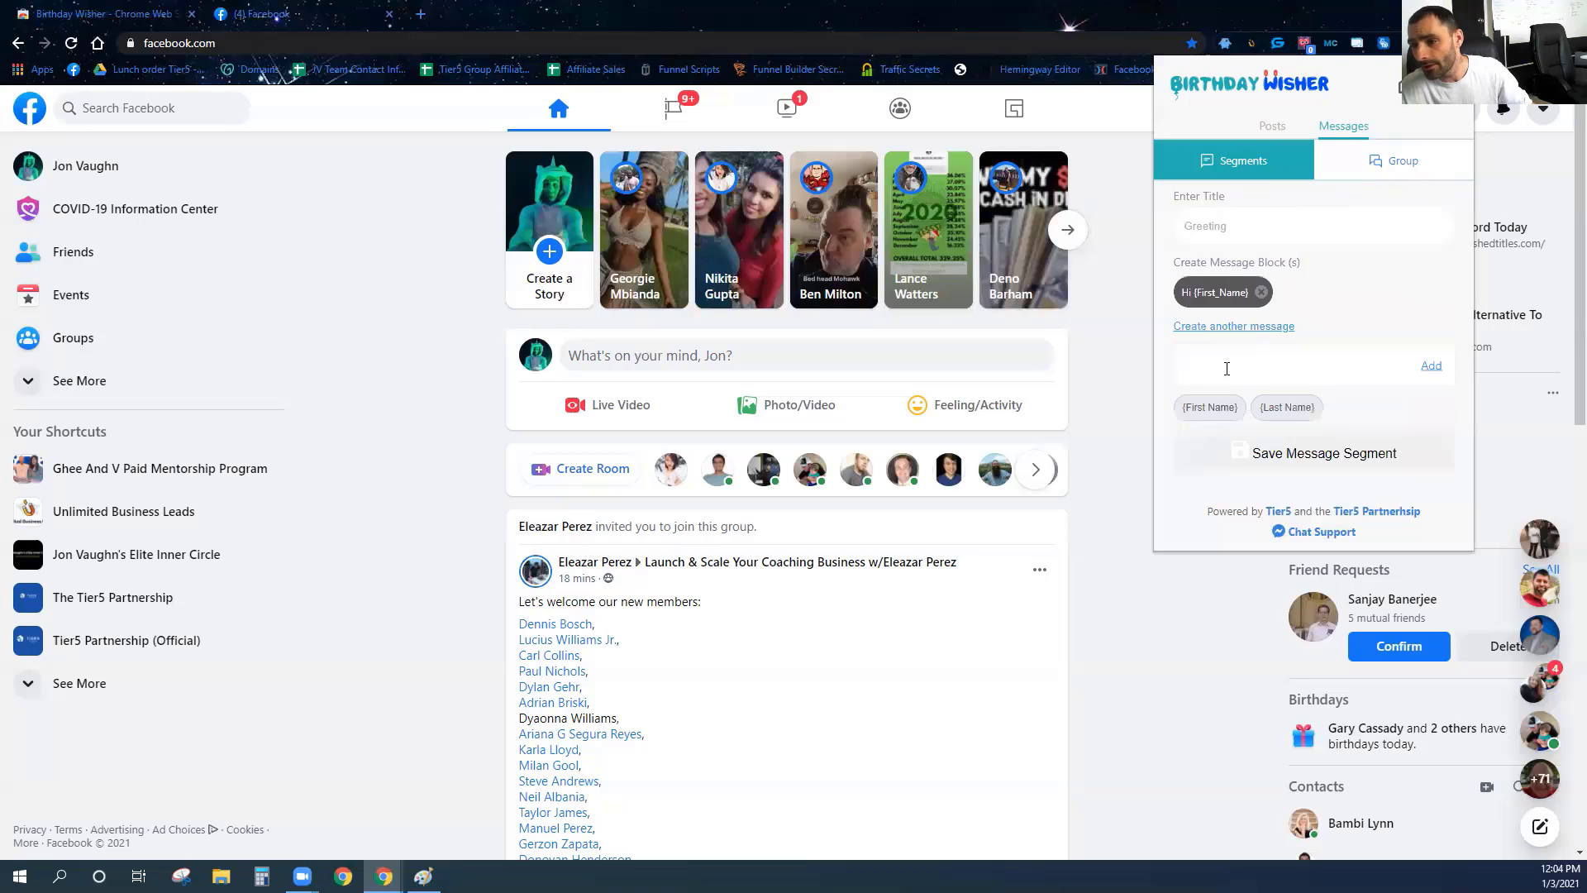
text(Hey)
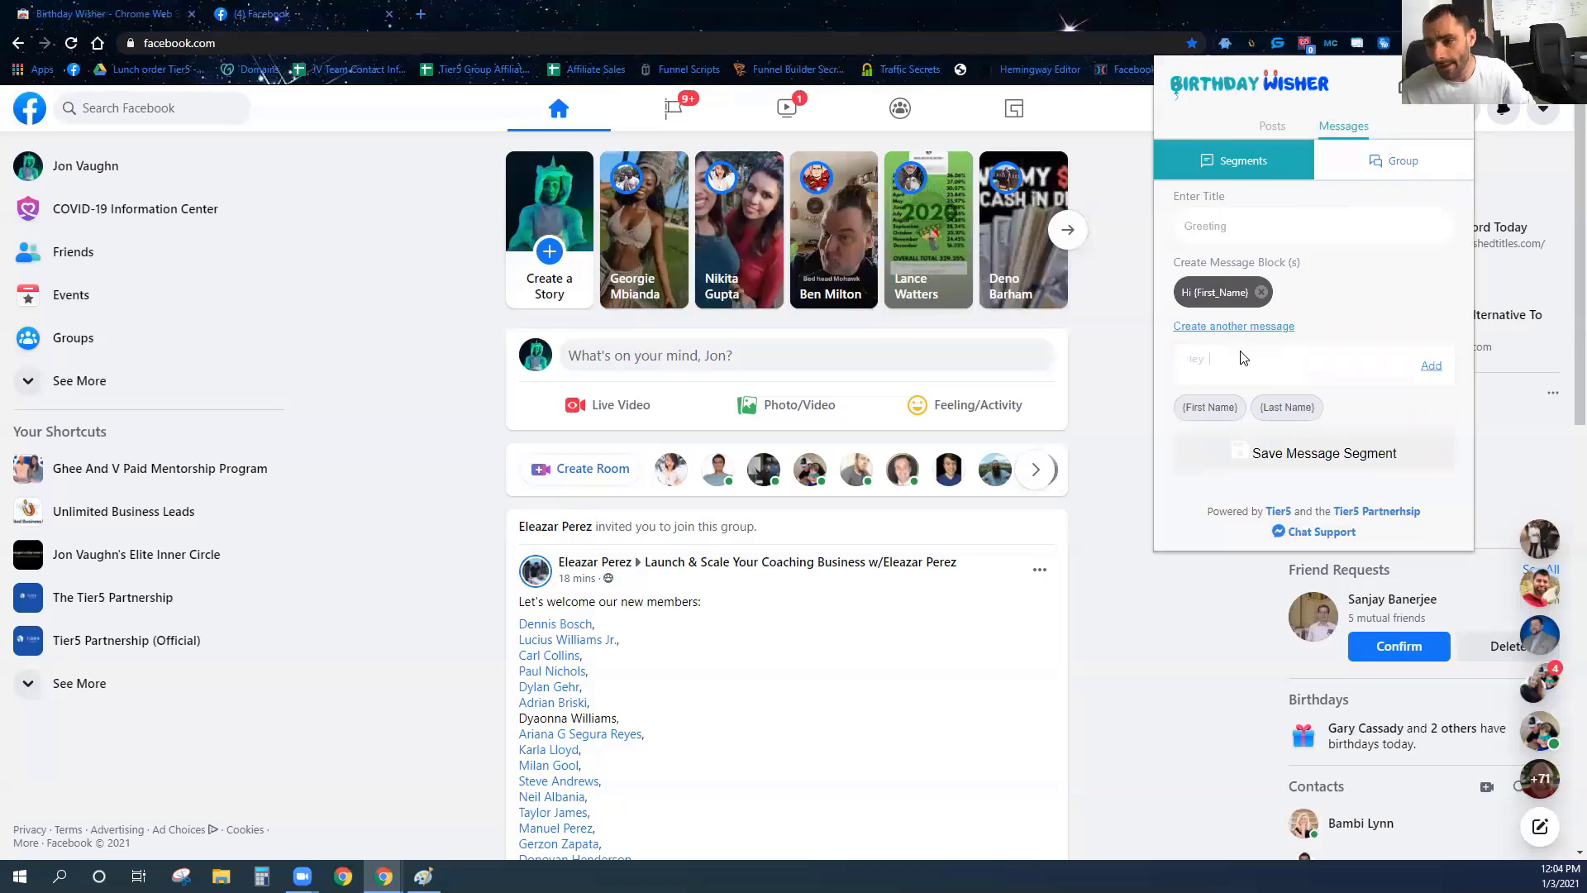
click(1209, 407)
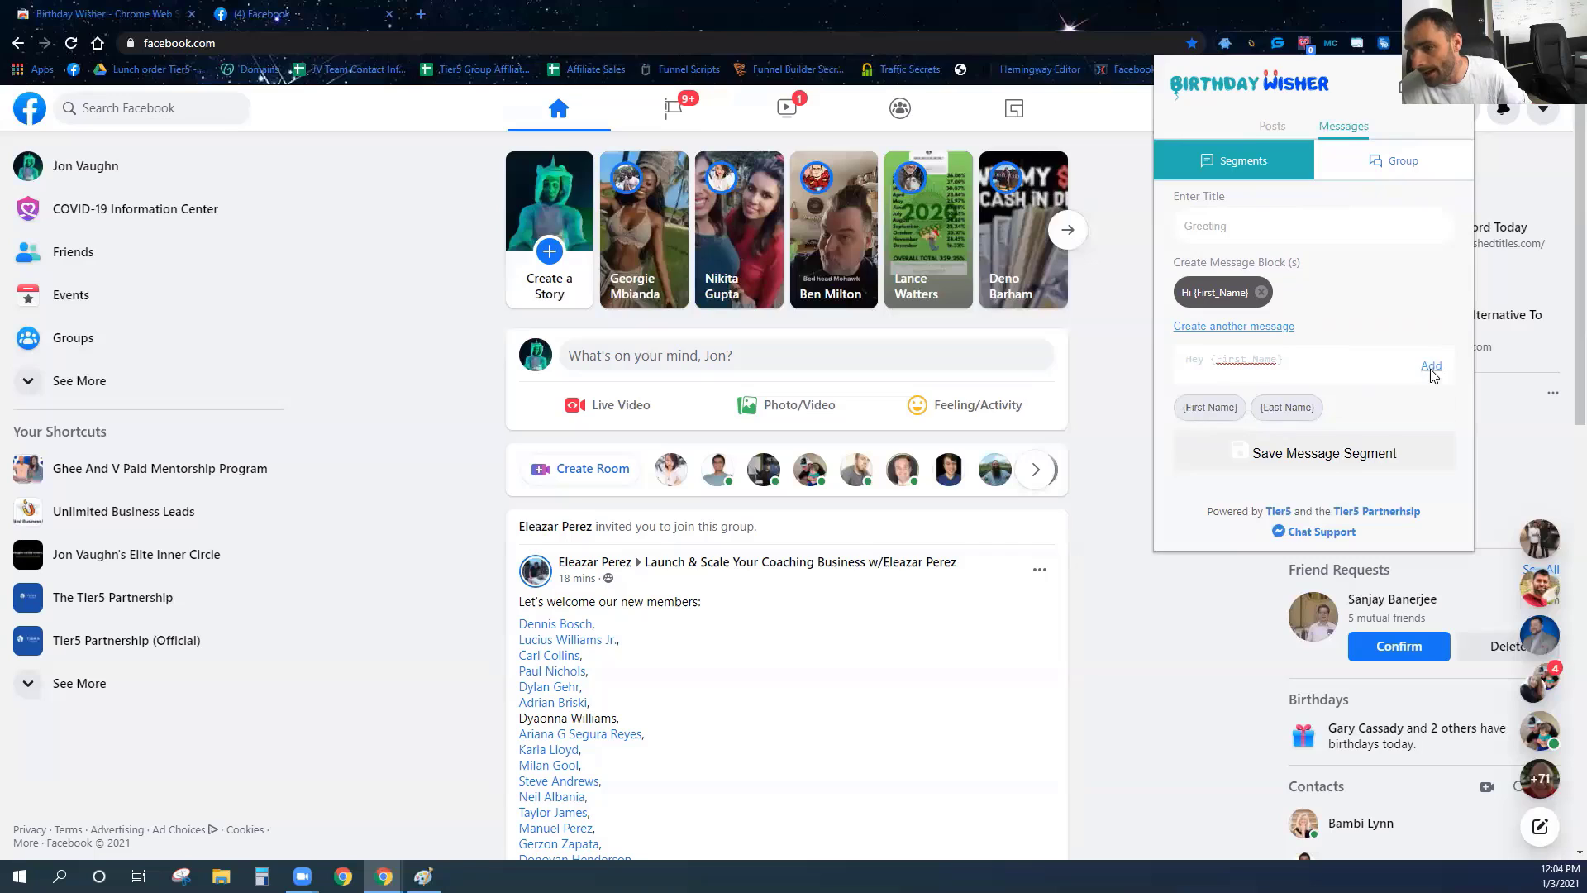
click(1430, 369)
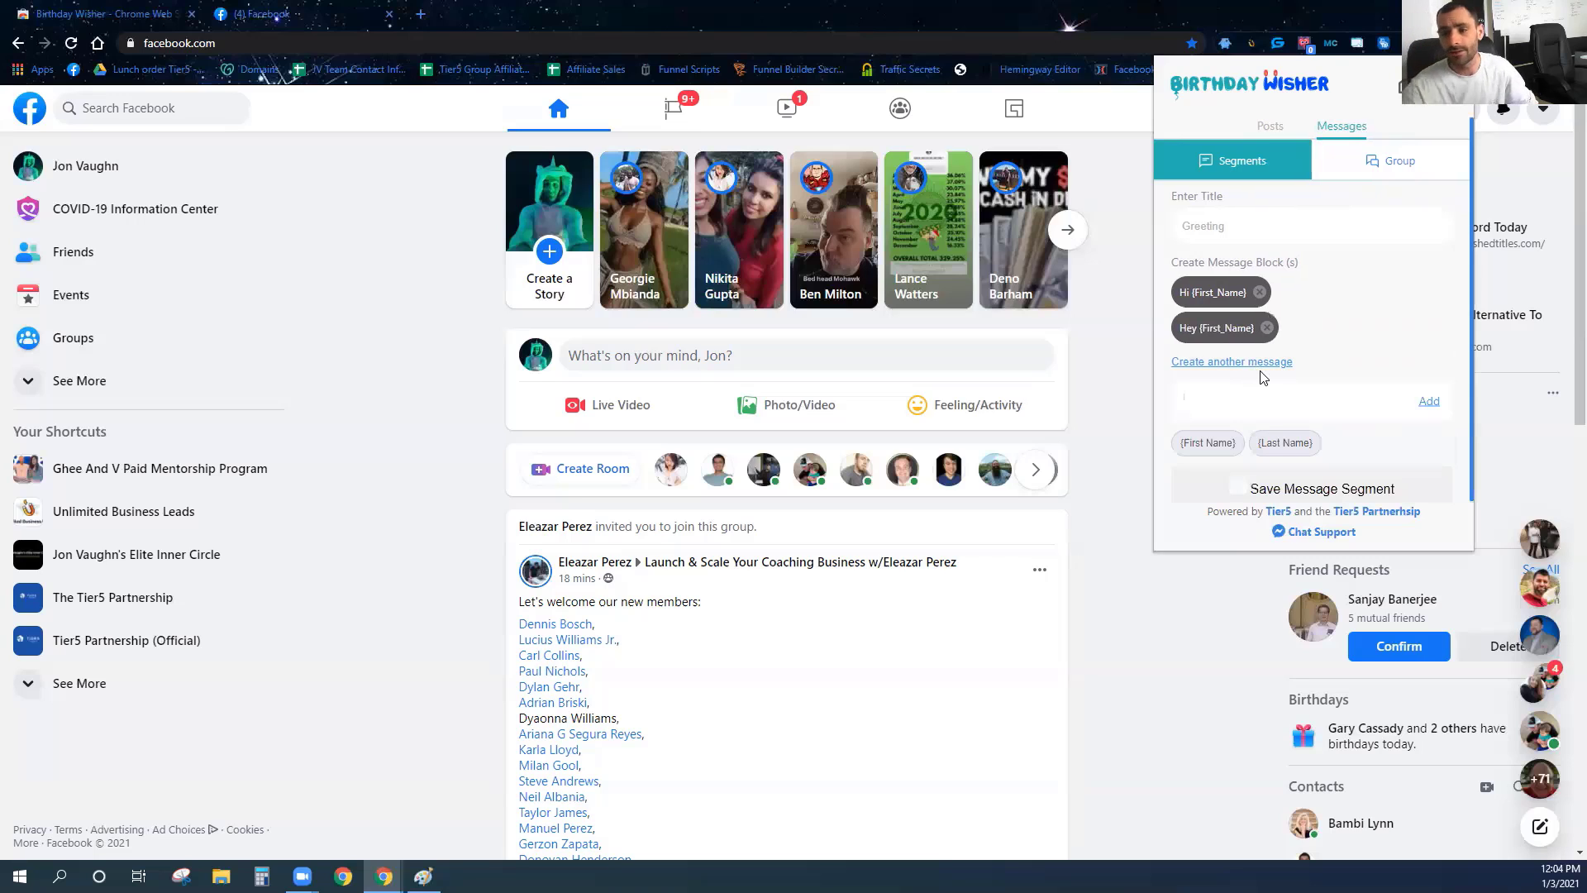
text(He)
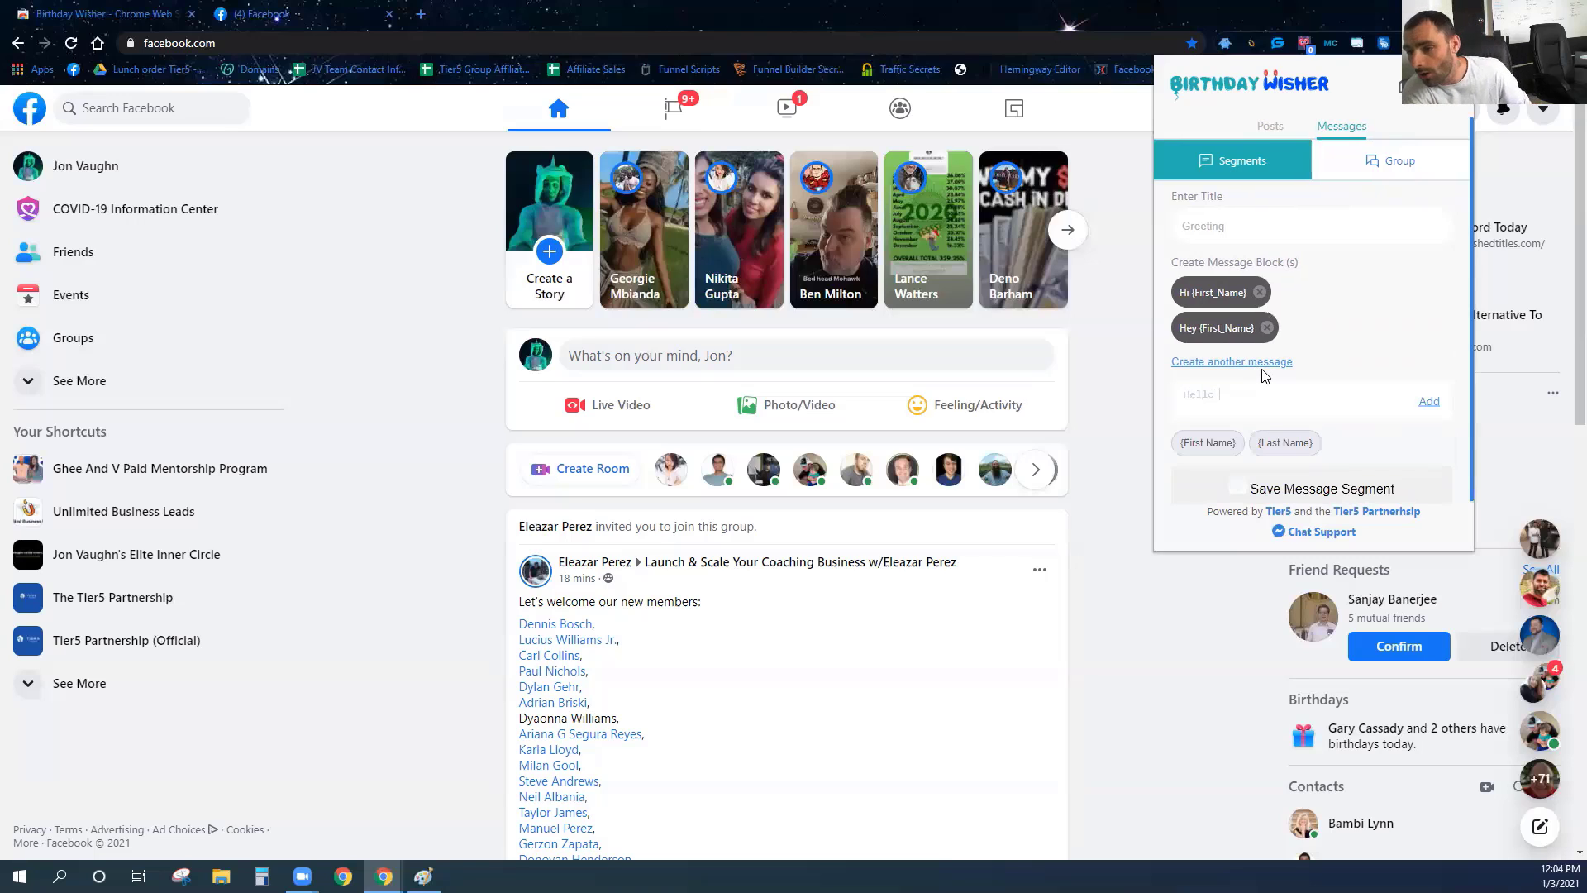
text(llo)
click(1208, 442)
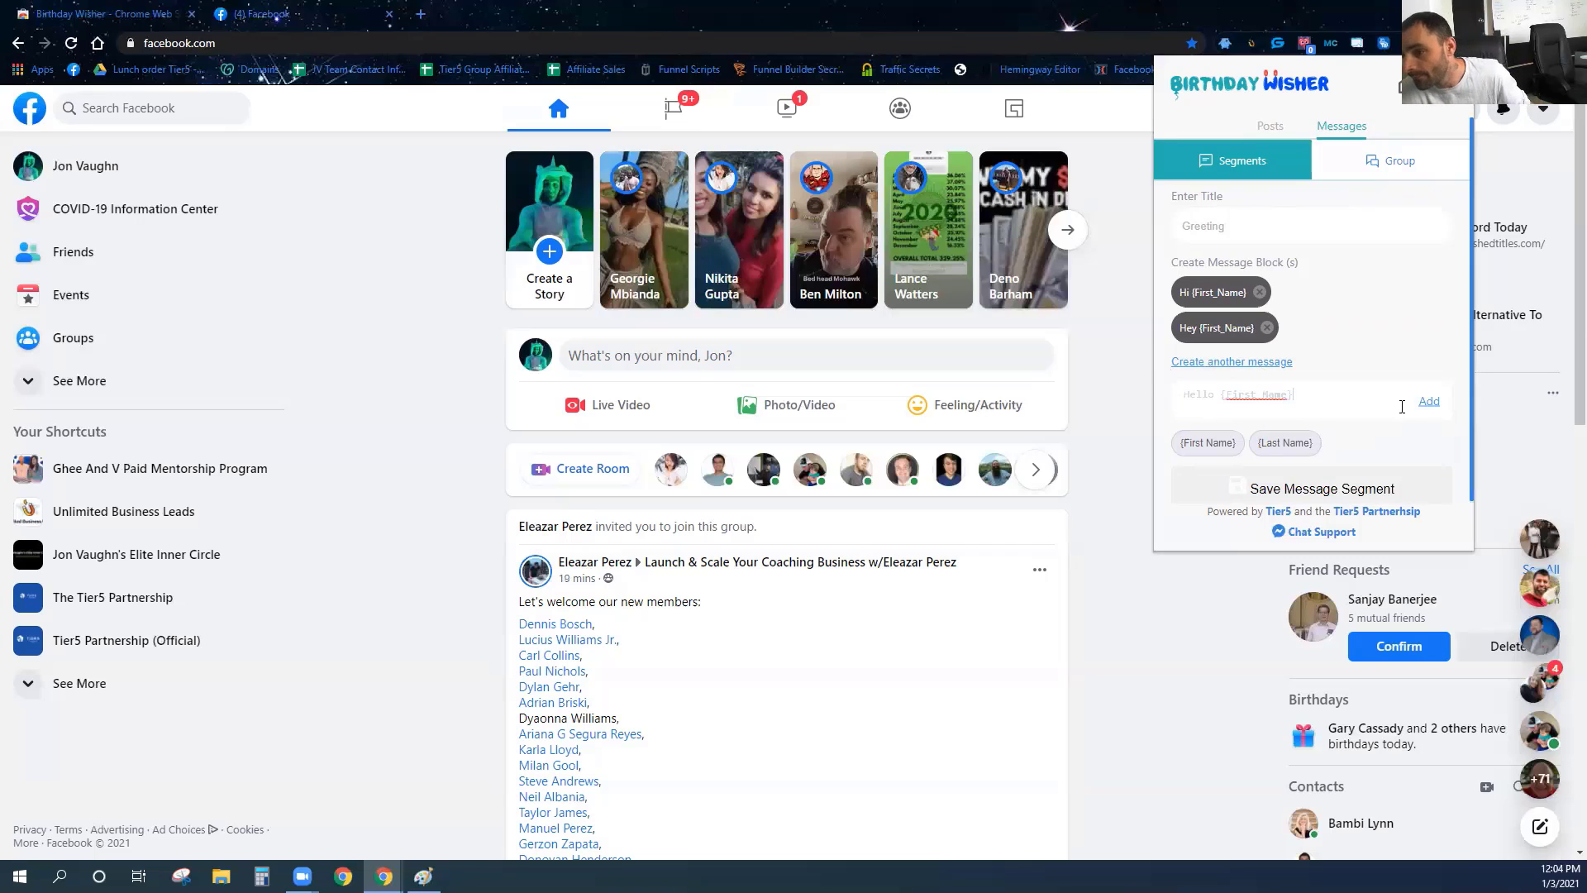
click(1428, 405)
click(1327, 448)
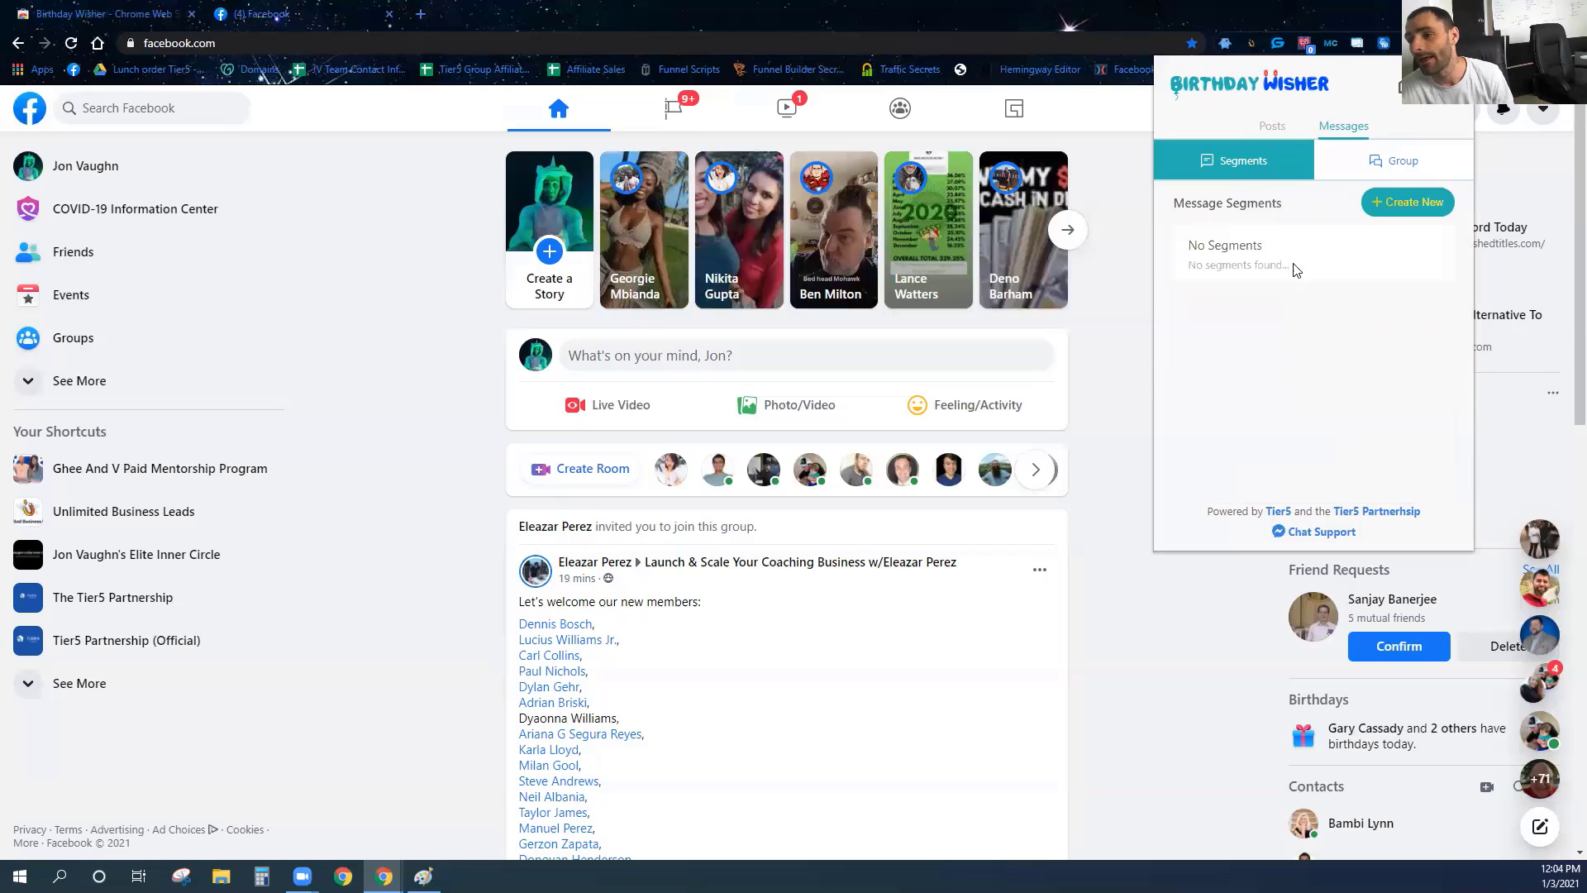
Save segment 'Happy Birthday' with two 'Just wanted to say Happy Birthday' style message blocks.
click(1413, 203)
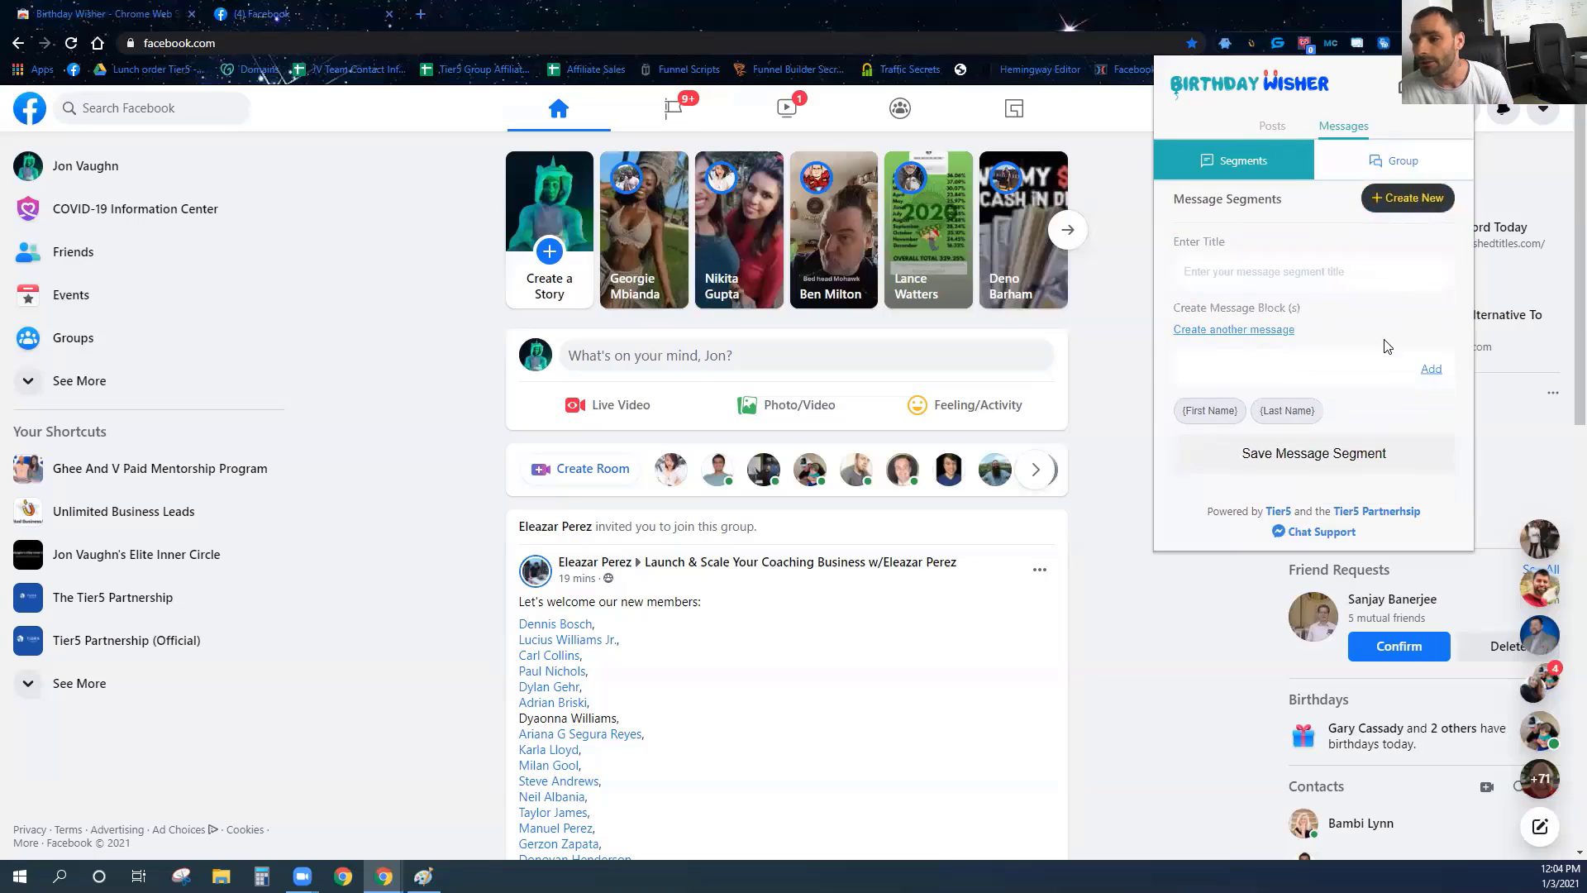
text(Happy Birthday)
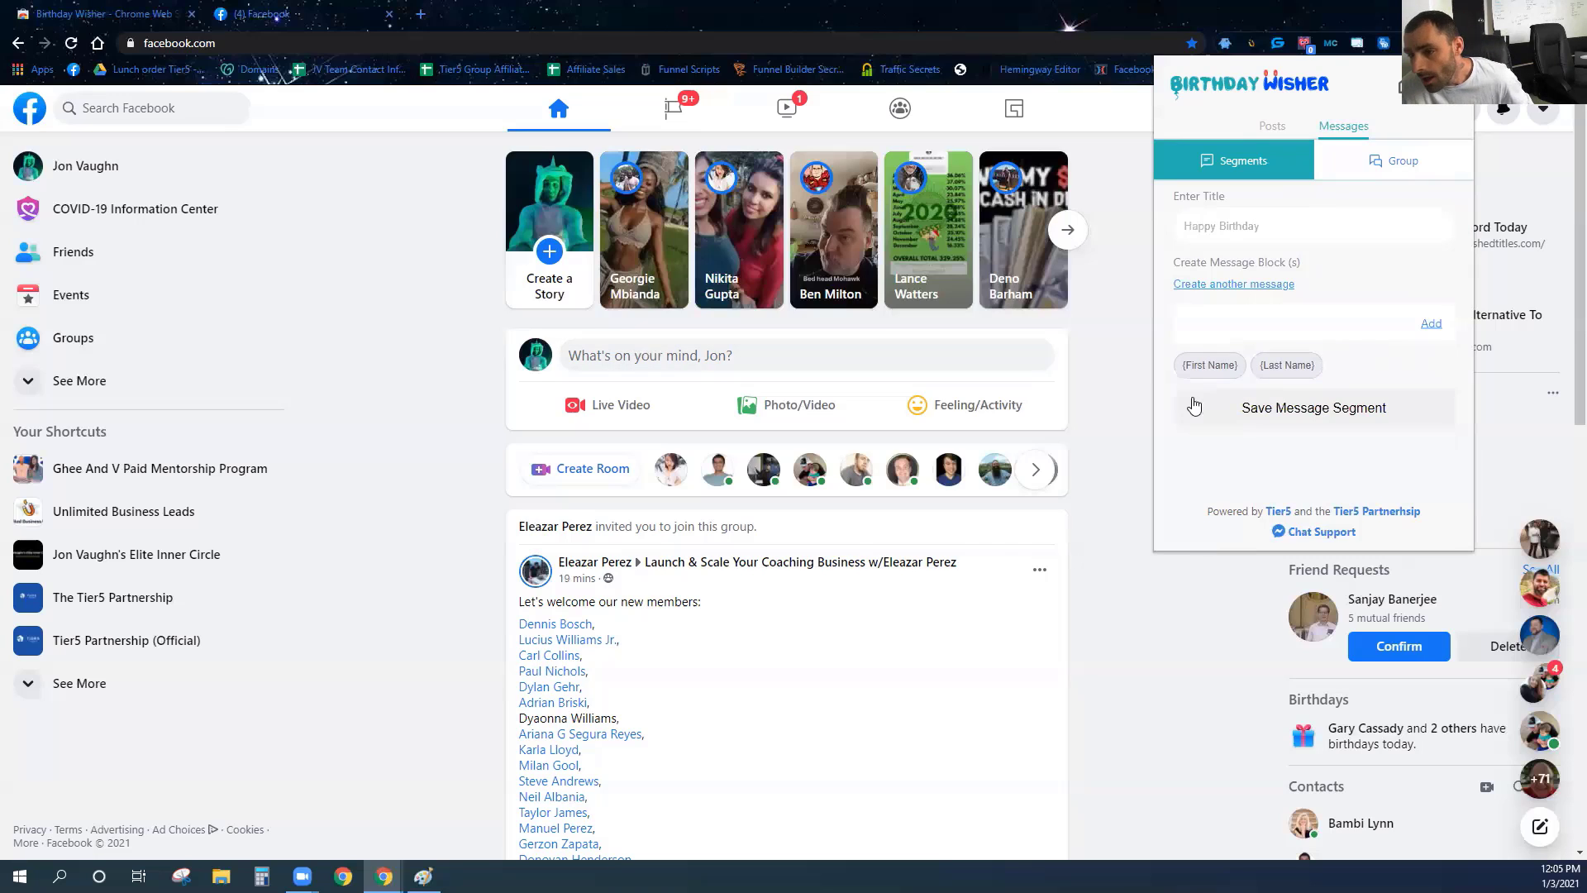
click(1228, 326)
text(Just wanted to wish you a happ)
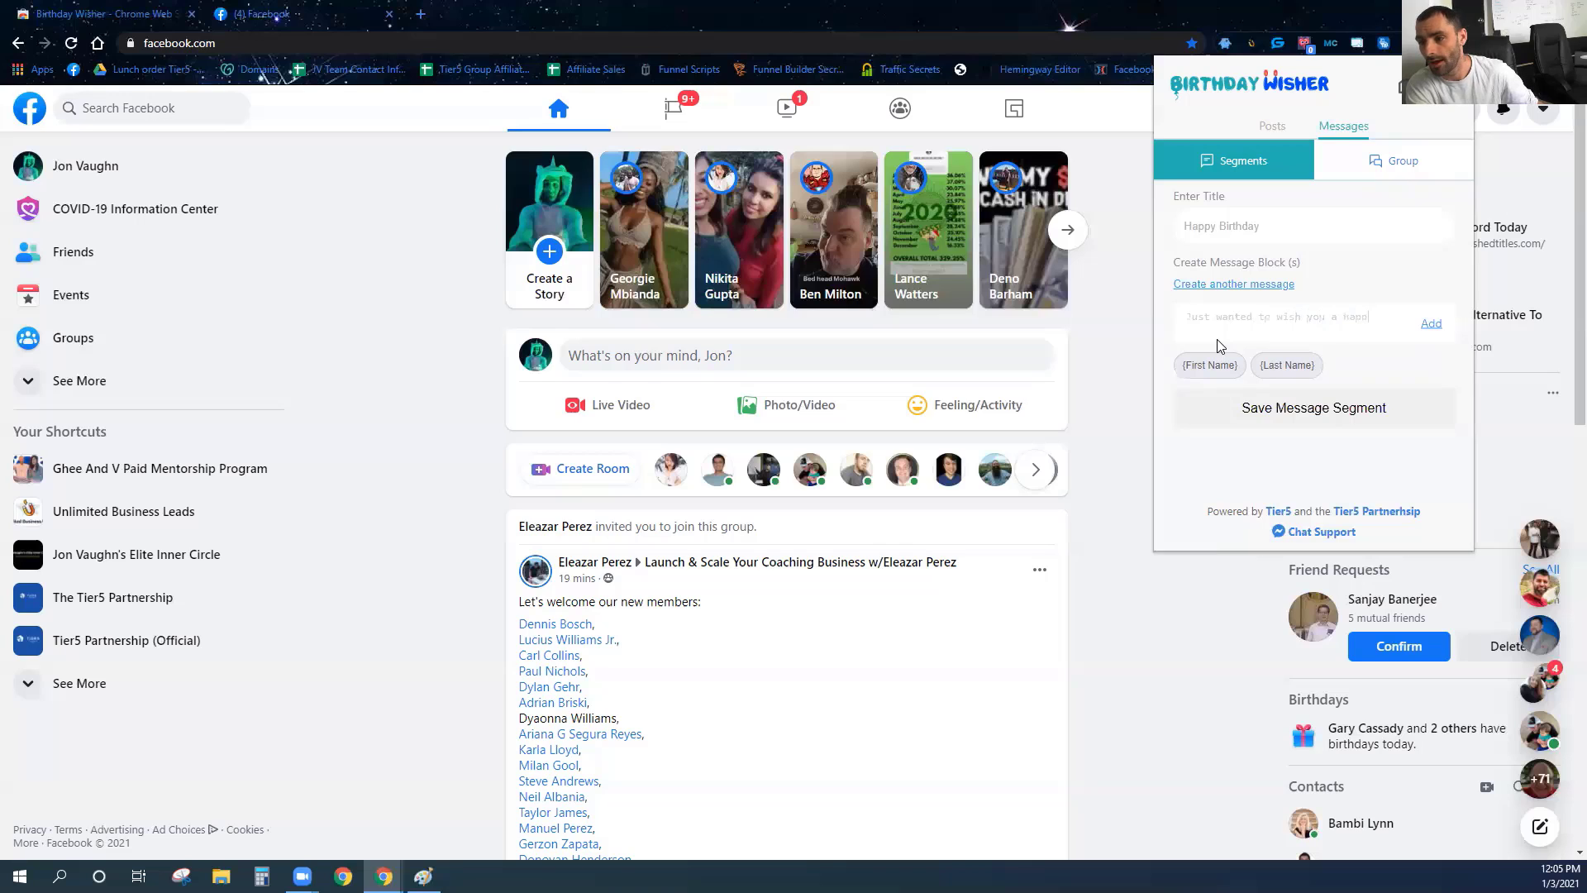
text(g birthday.)
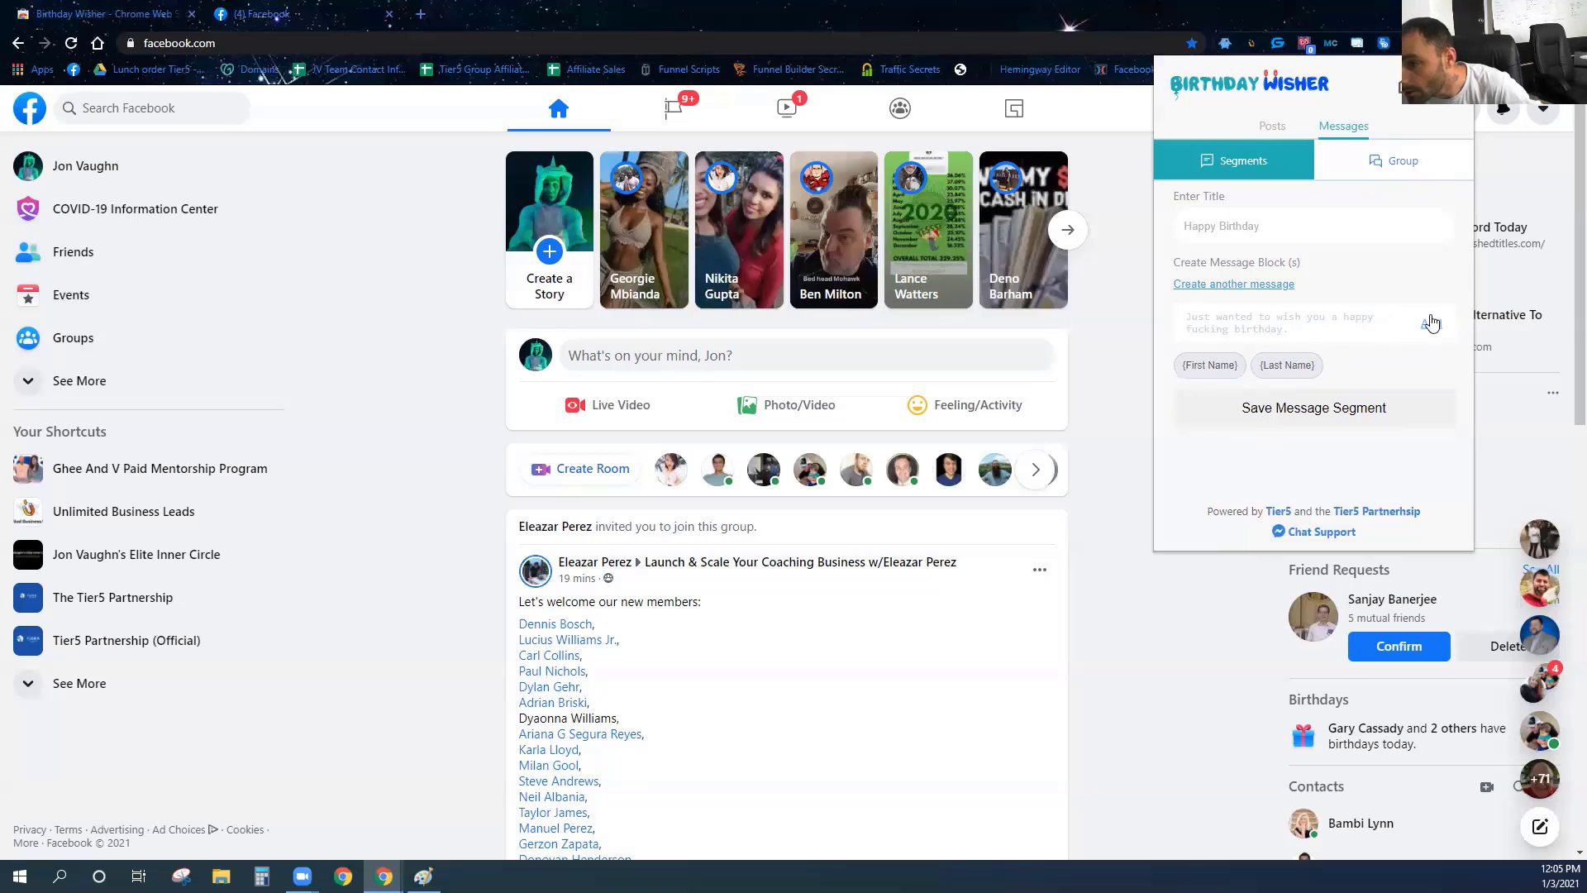
click(1430, 323)
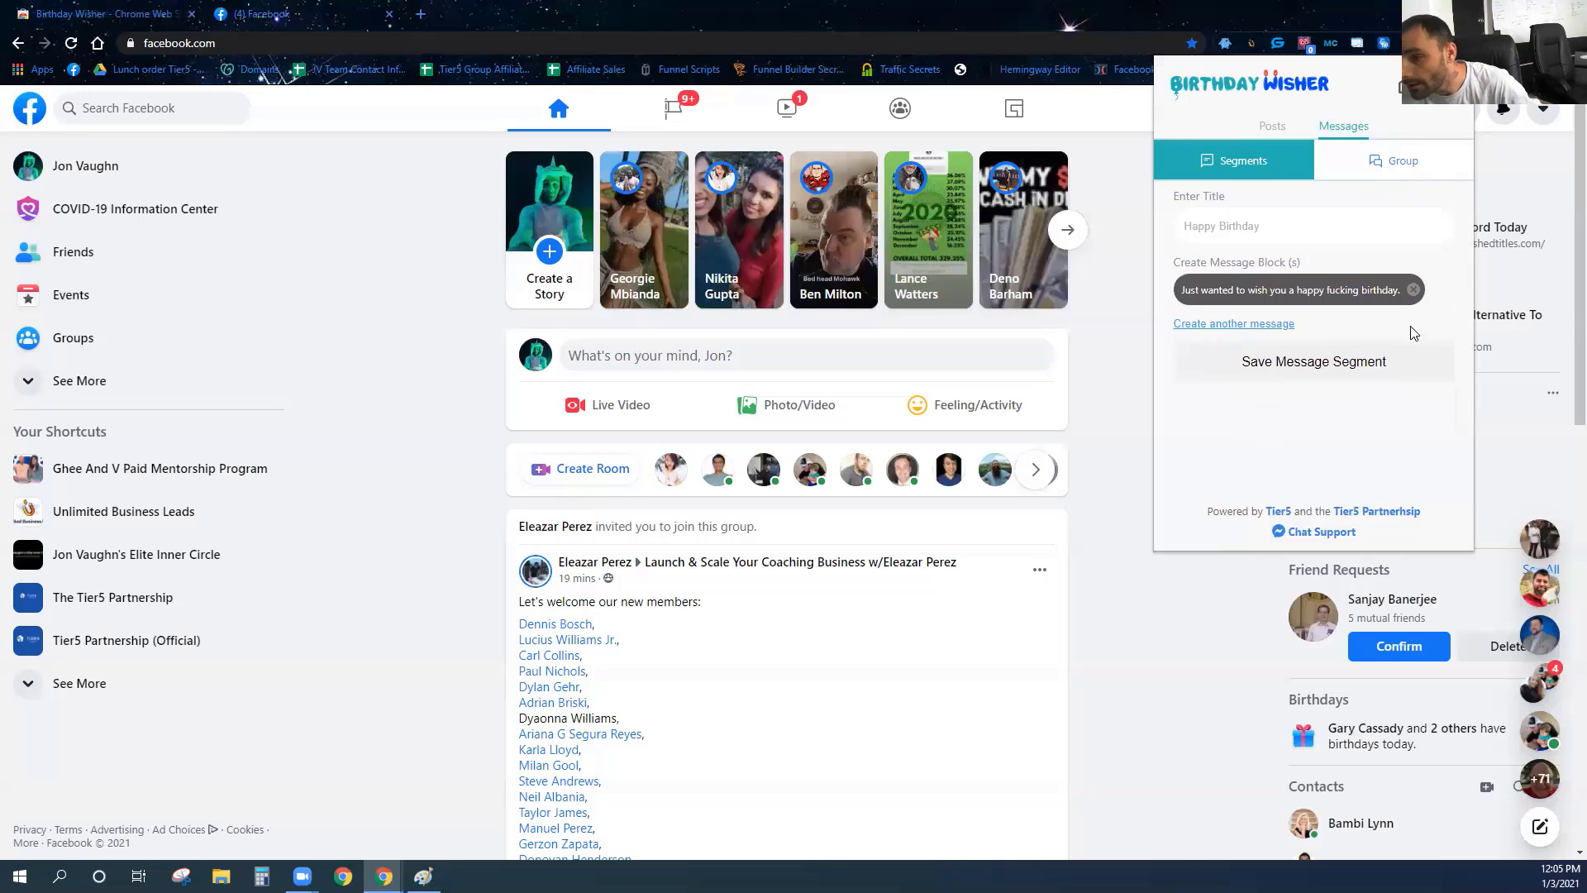
click(1233, 323)
click(1234, 353)
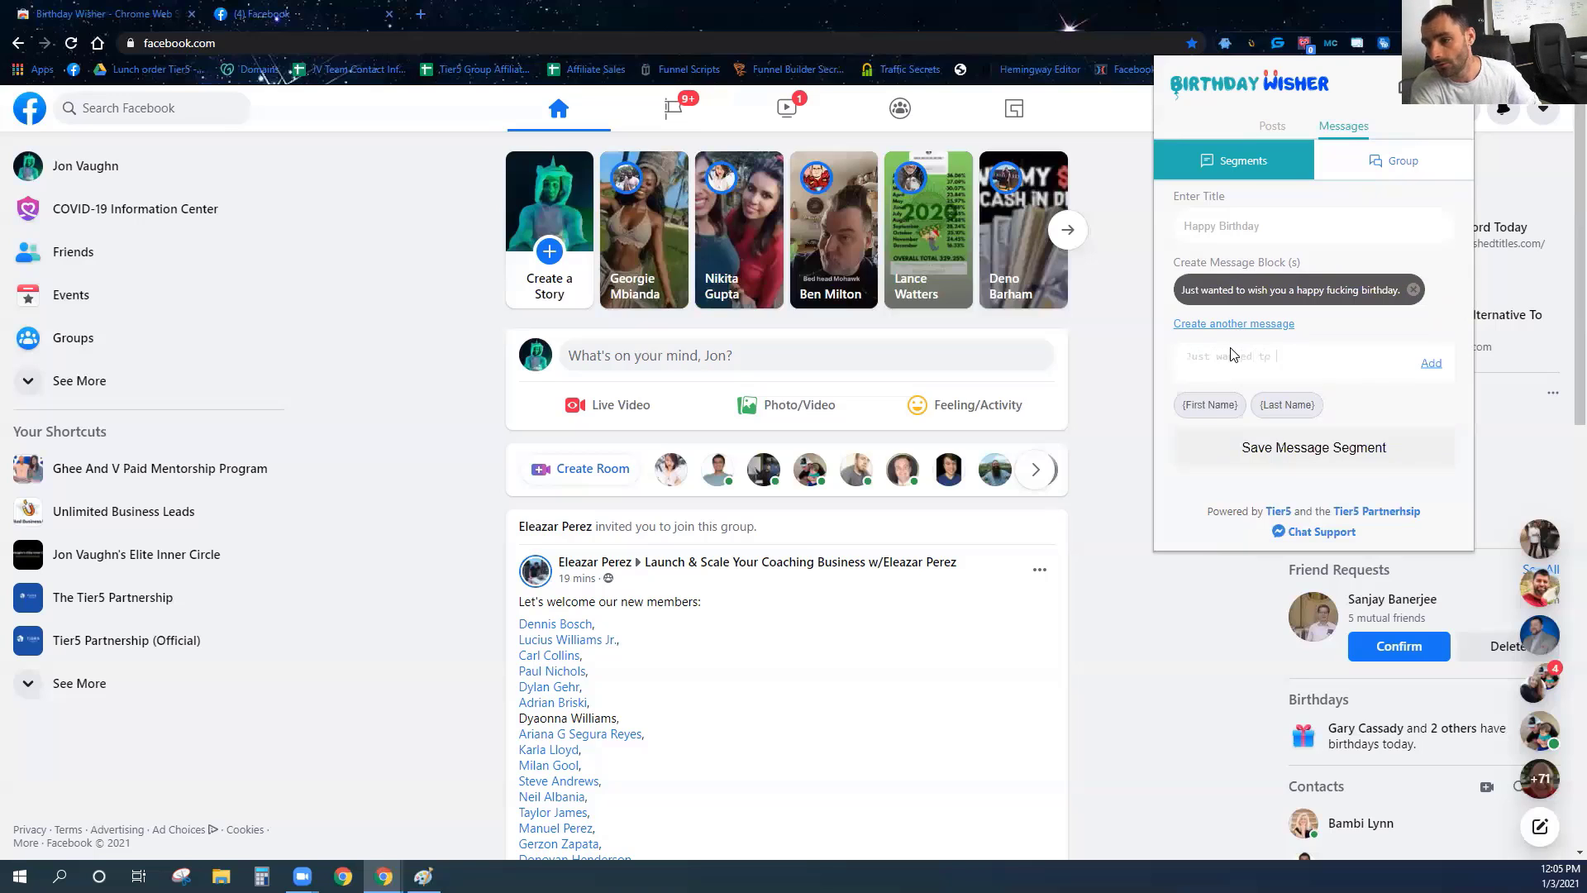
text(Just wanted to say Happy Birthday)
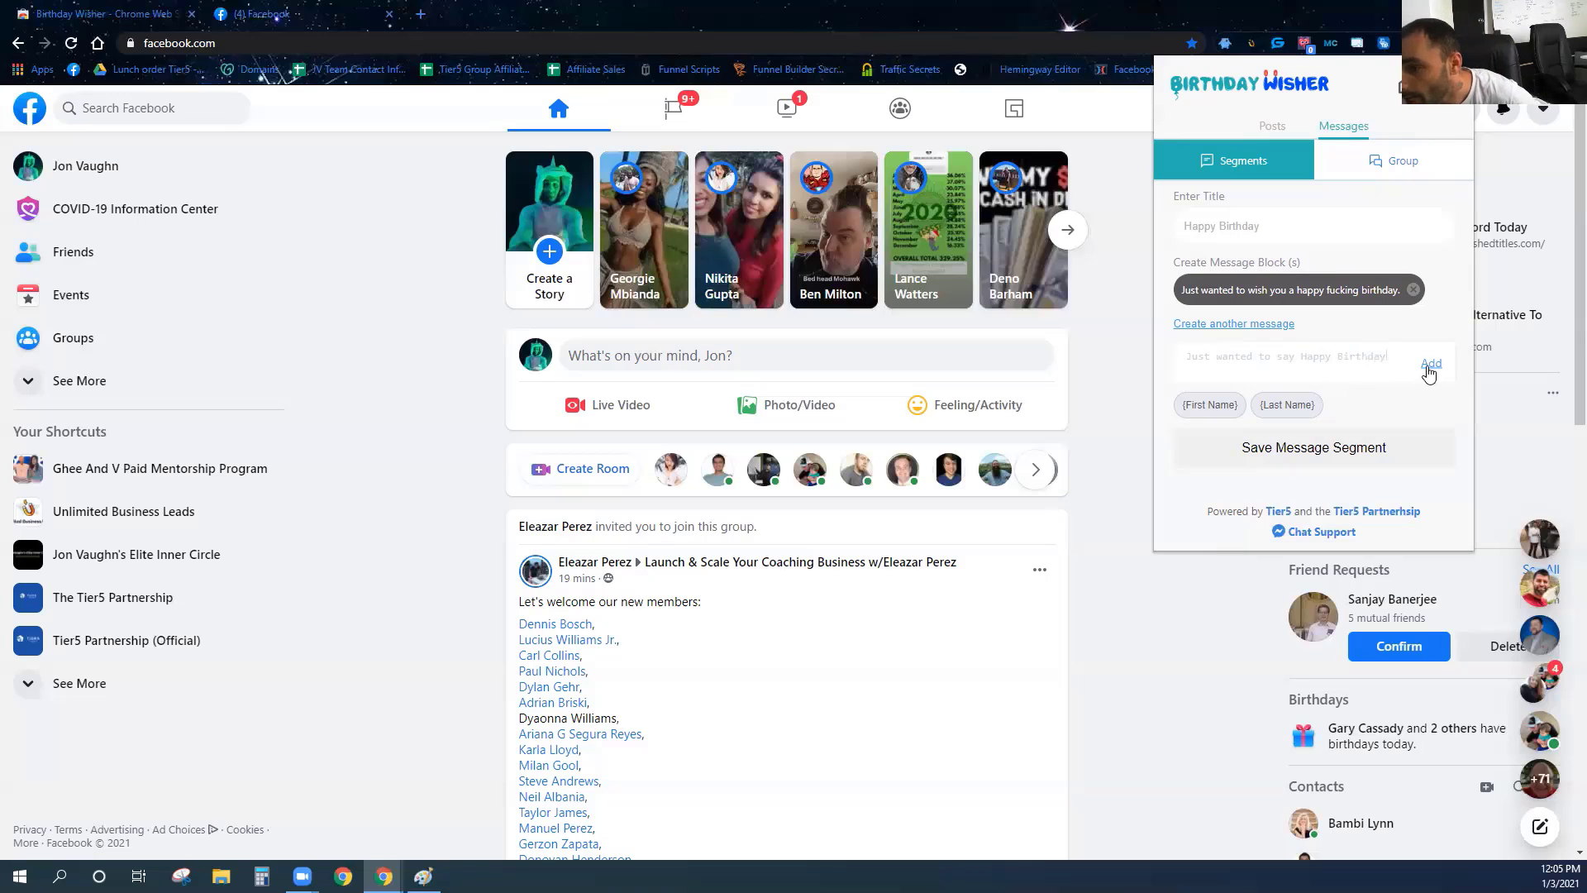
click(1430, 364)
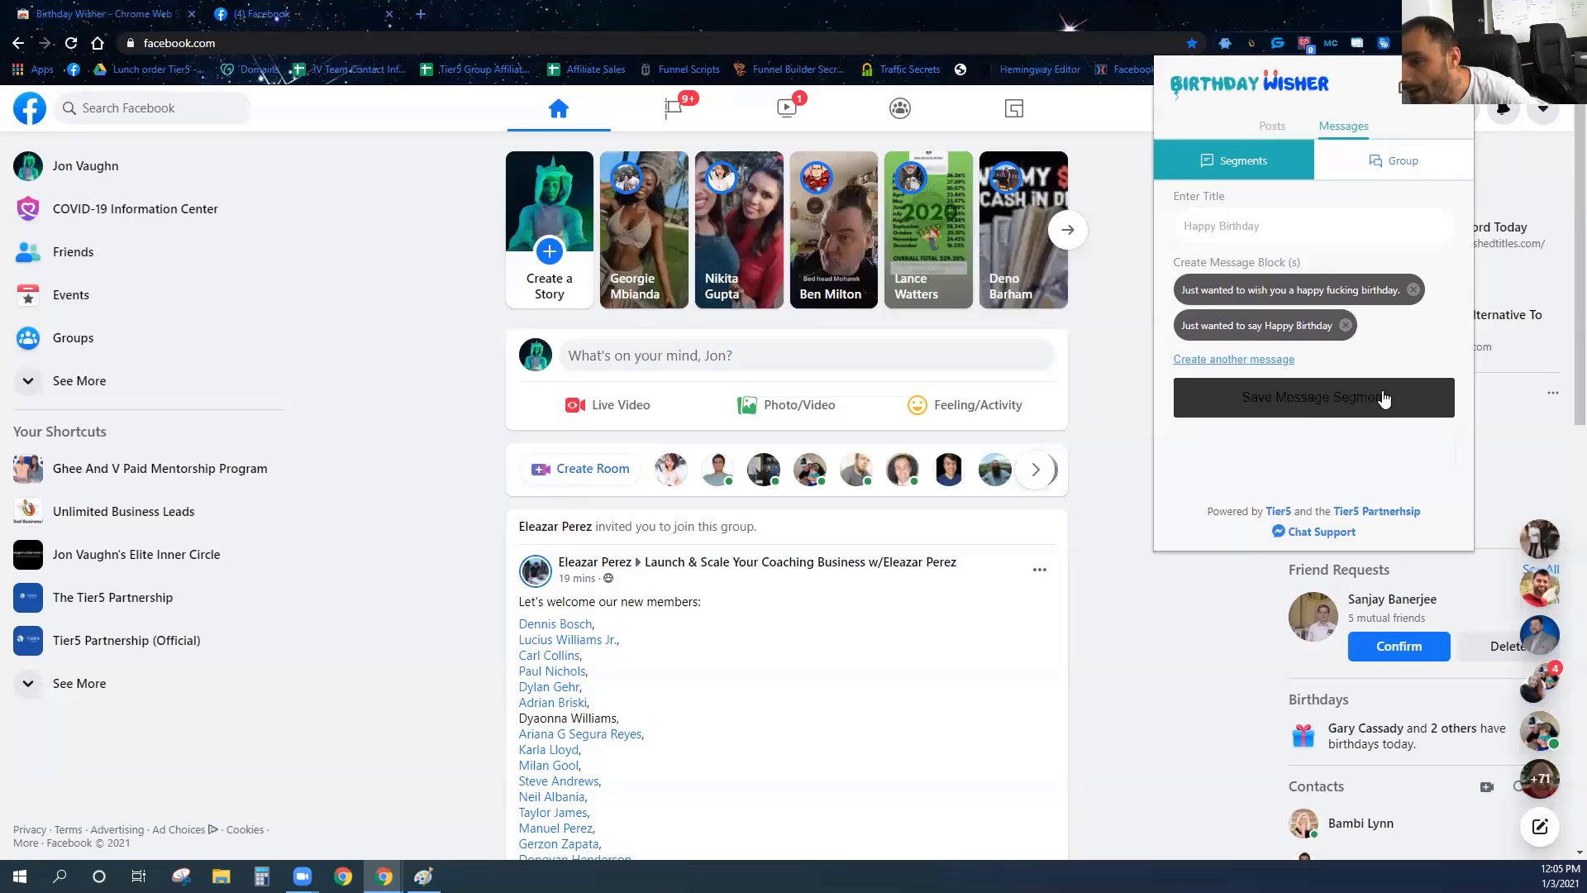
click(1314, 413)
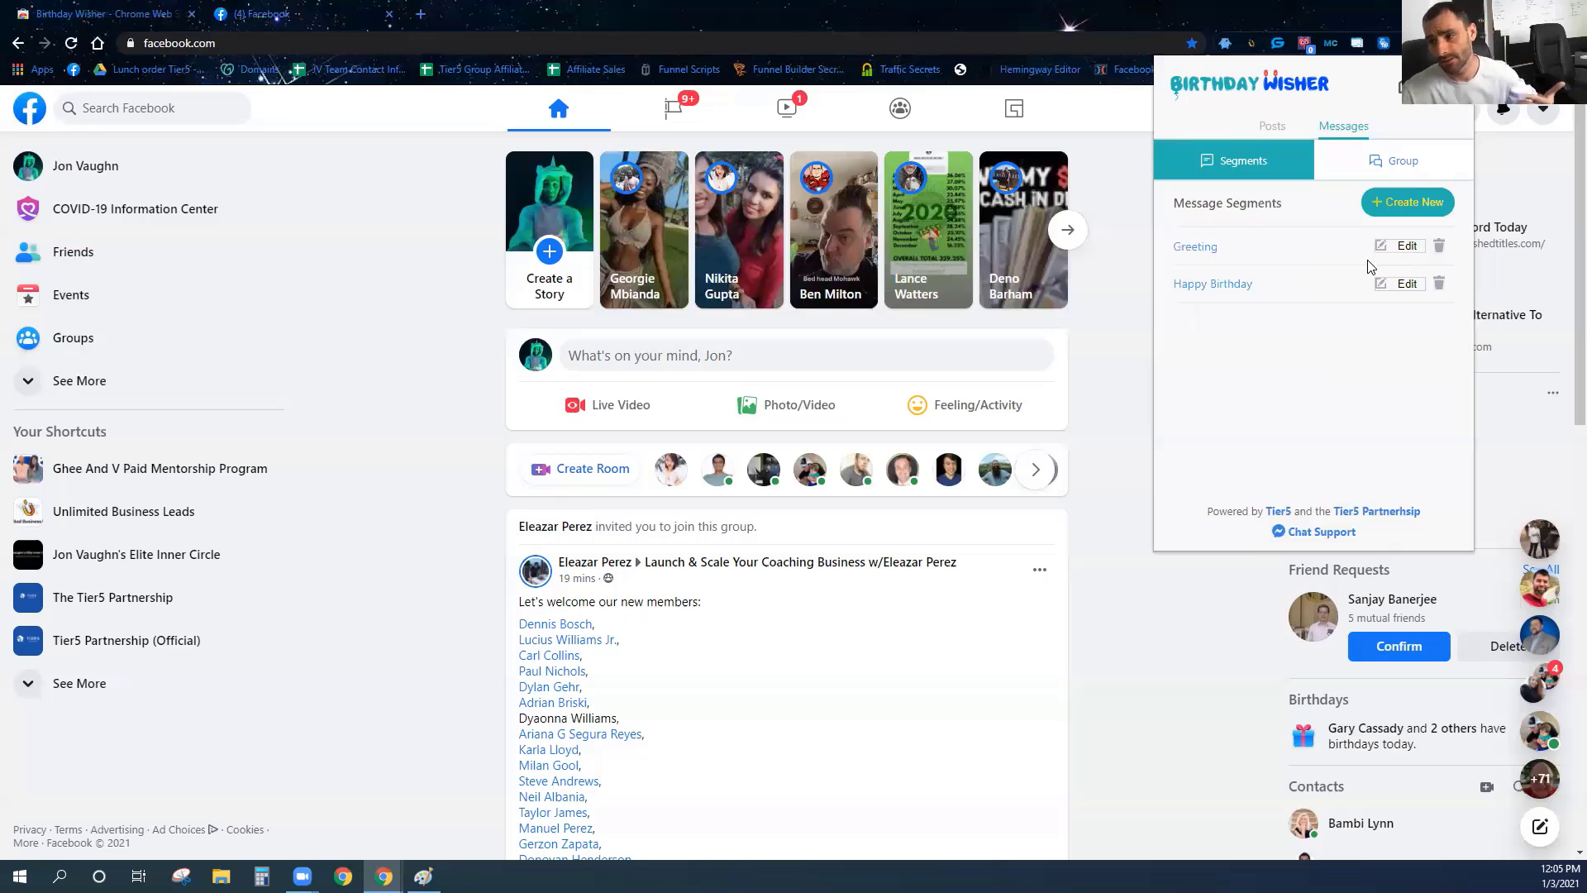
Save message group 'Happy Birthday 1.' combining [Greeting] and [Happy Birthday], then show Posts.
click(1398, 162)
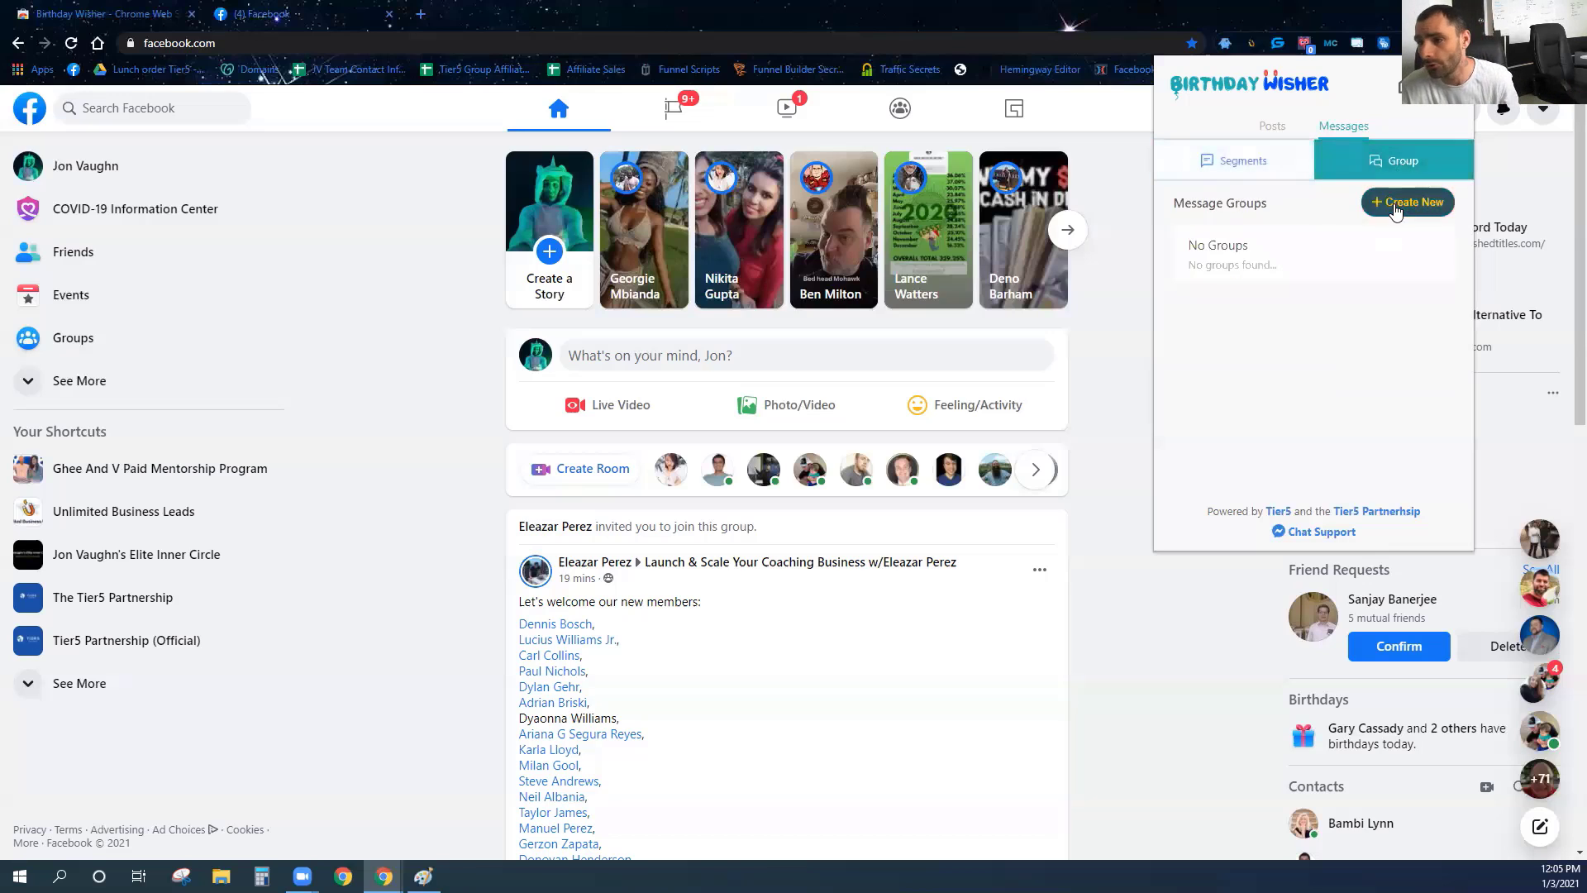
click(1395, 210)
text(Happy Birthday 1.)
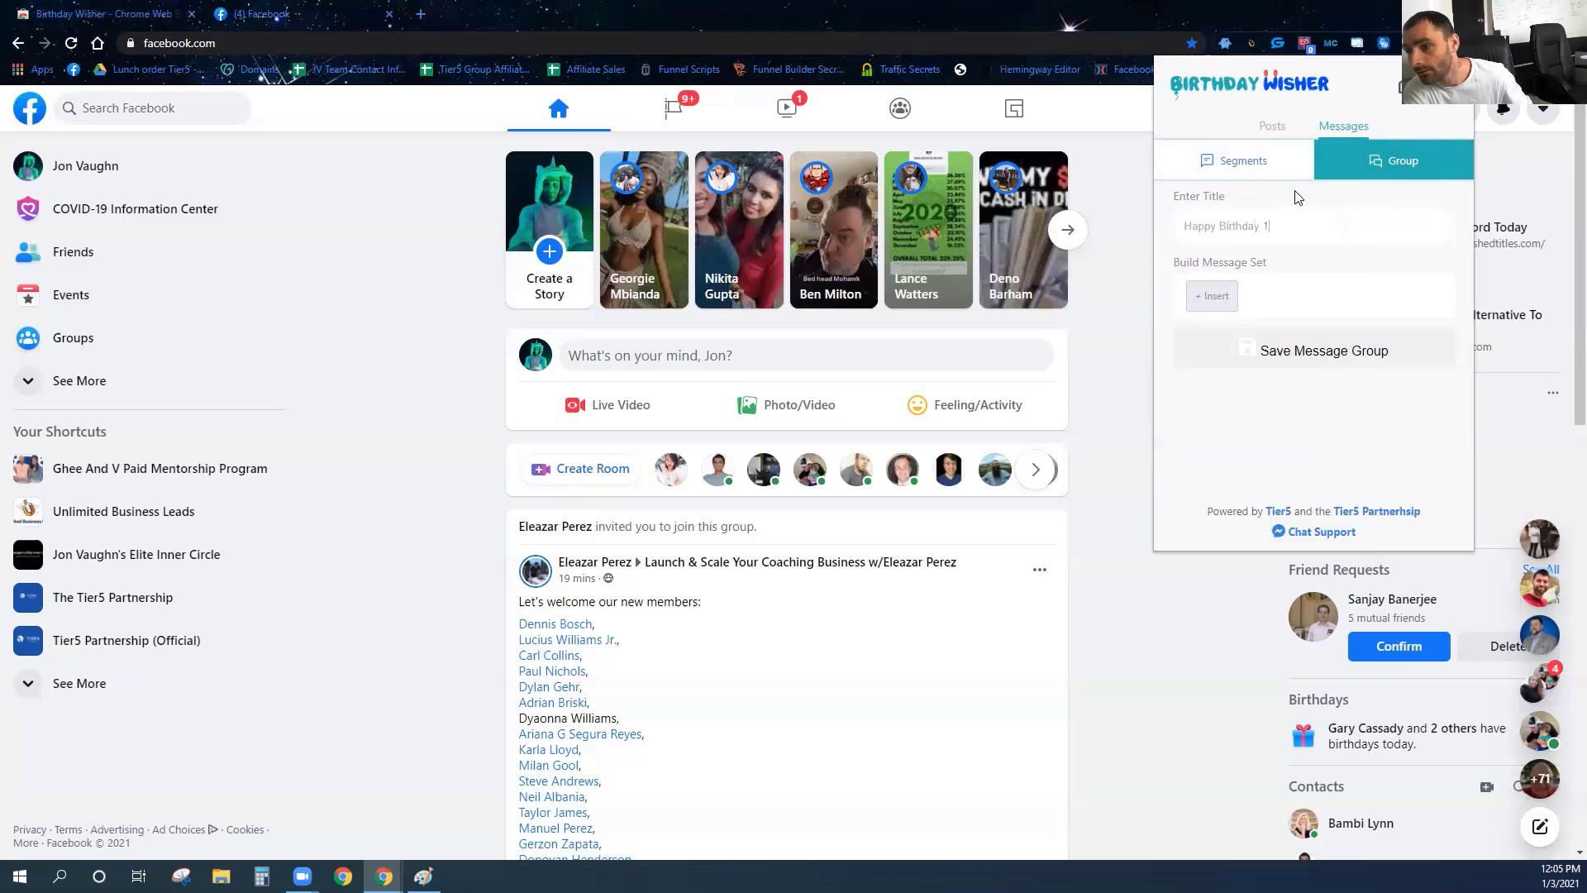
click(1211, 295)
click(1224, 314)
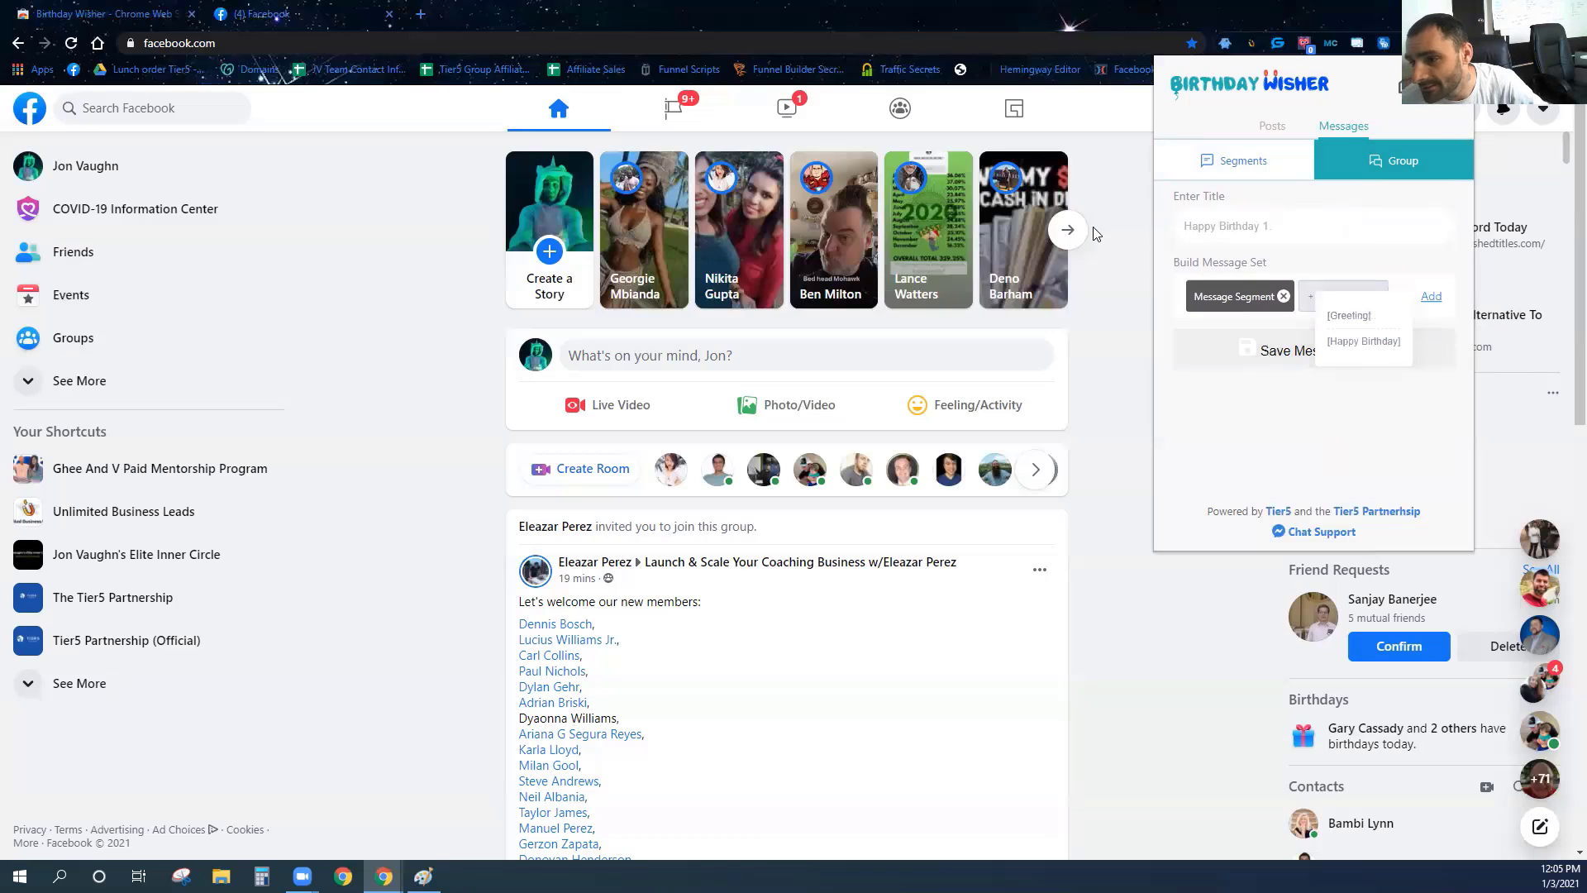
click(1346, 315)
click(1312, 296)
click(1325, 313)
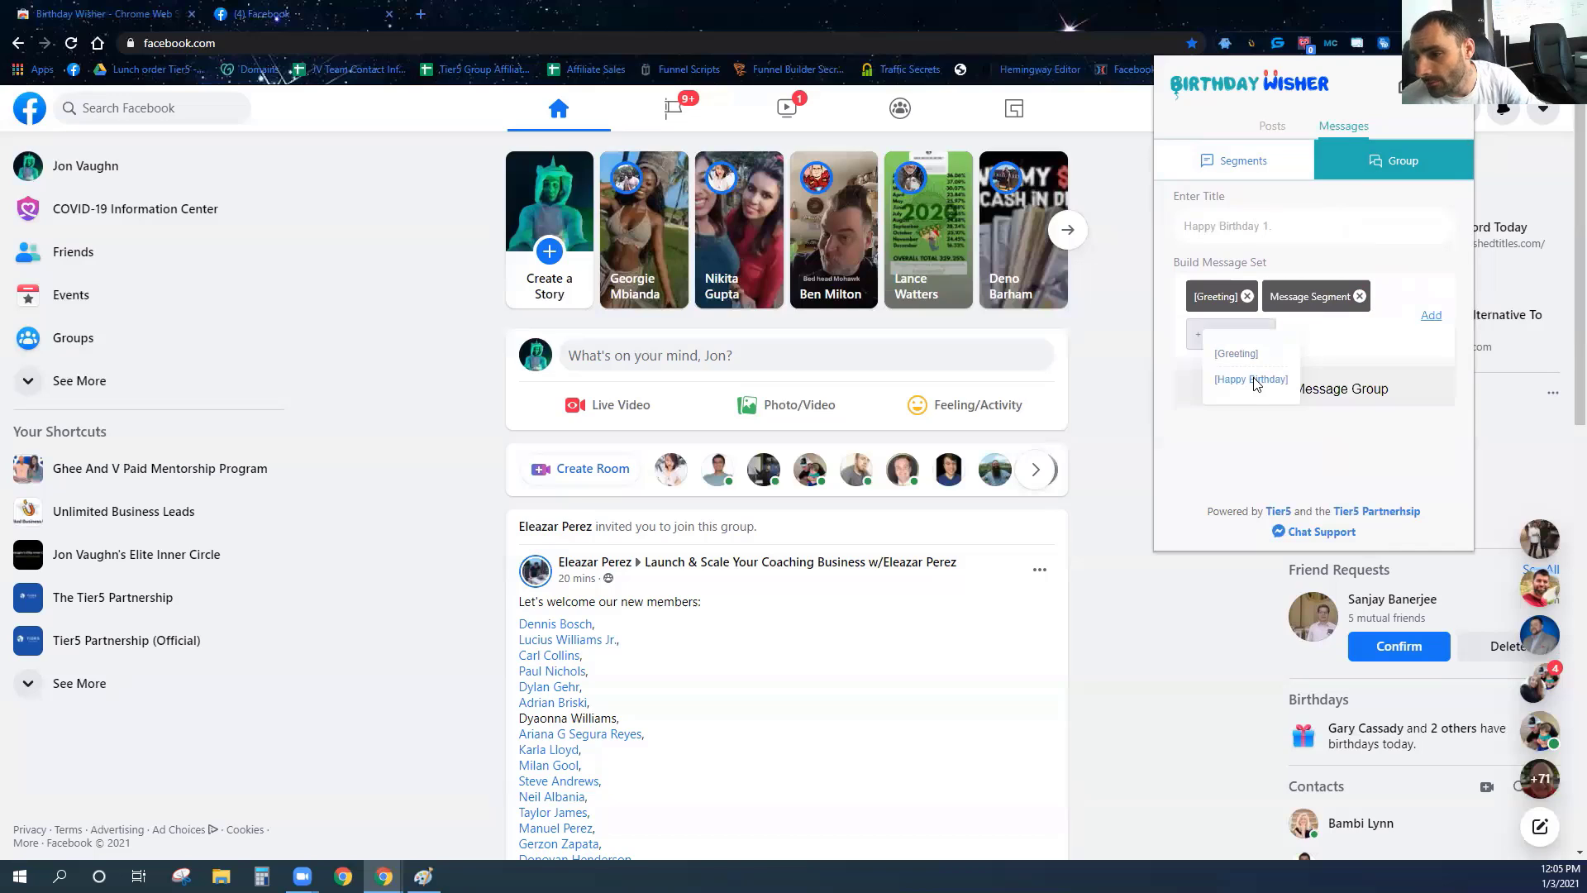
click(1250, 378)
click(1430, 315)
click(1314, 358)
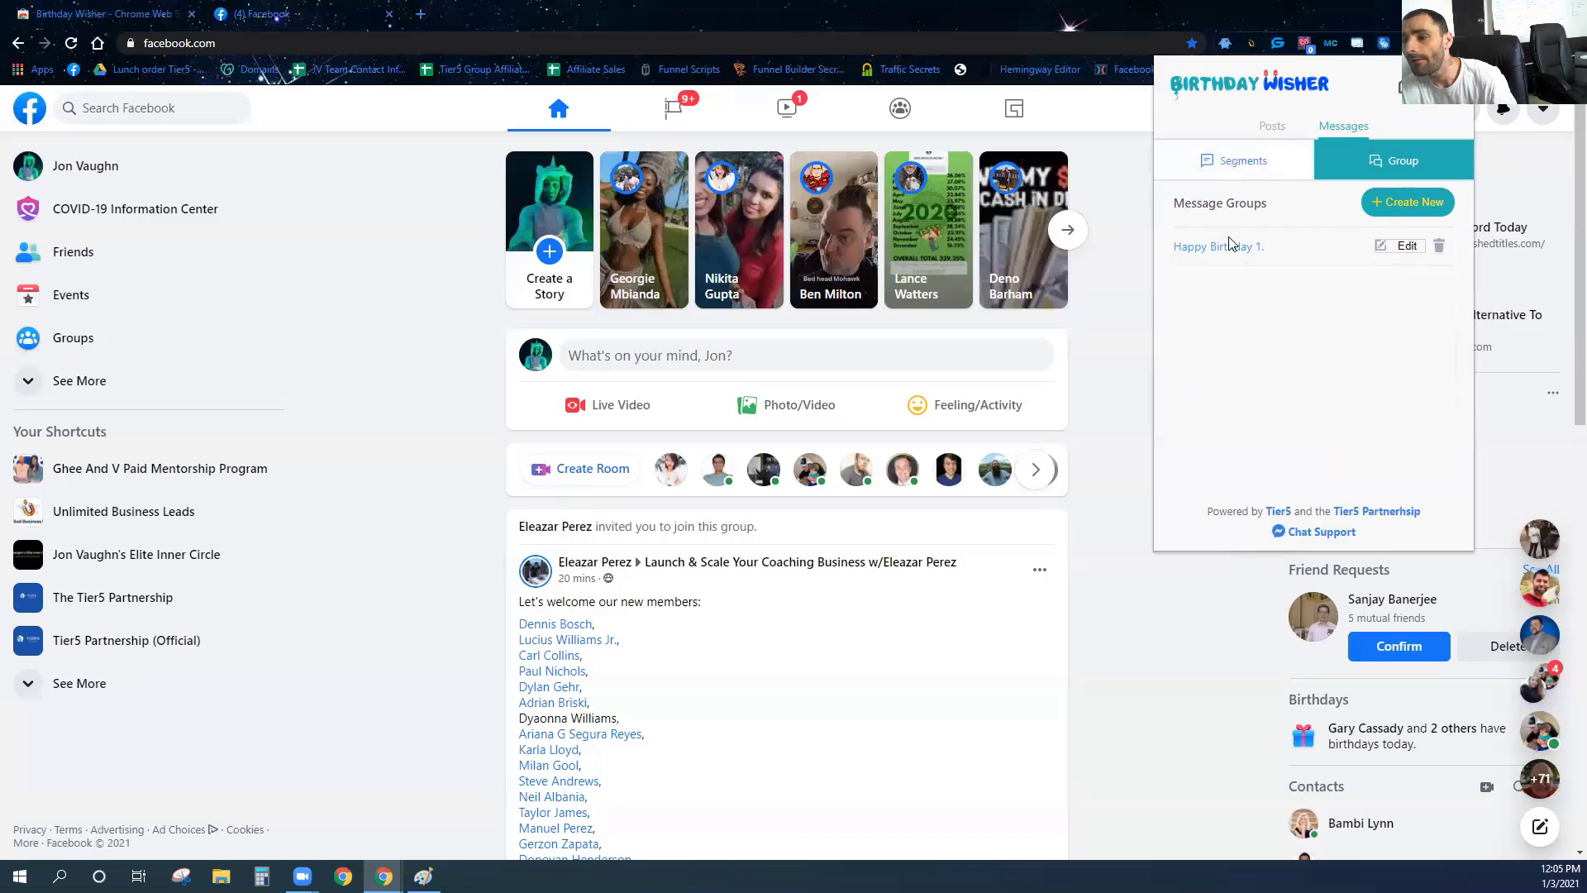
click(1271, 130)
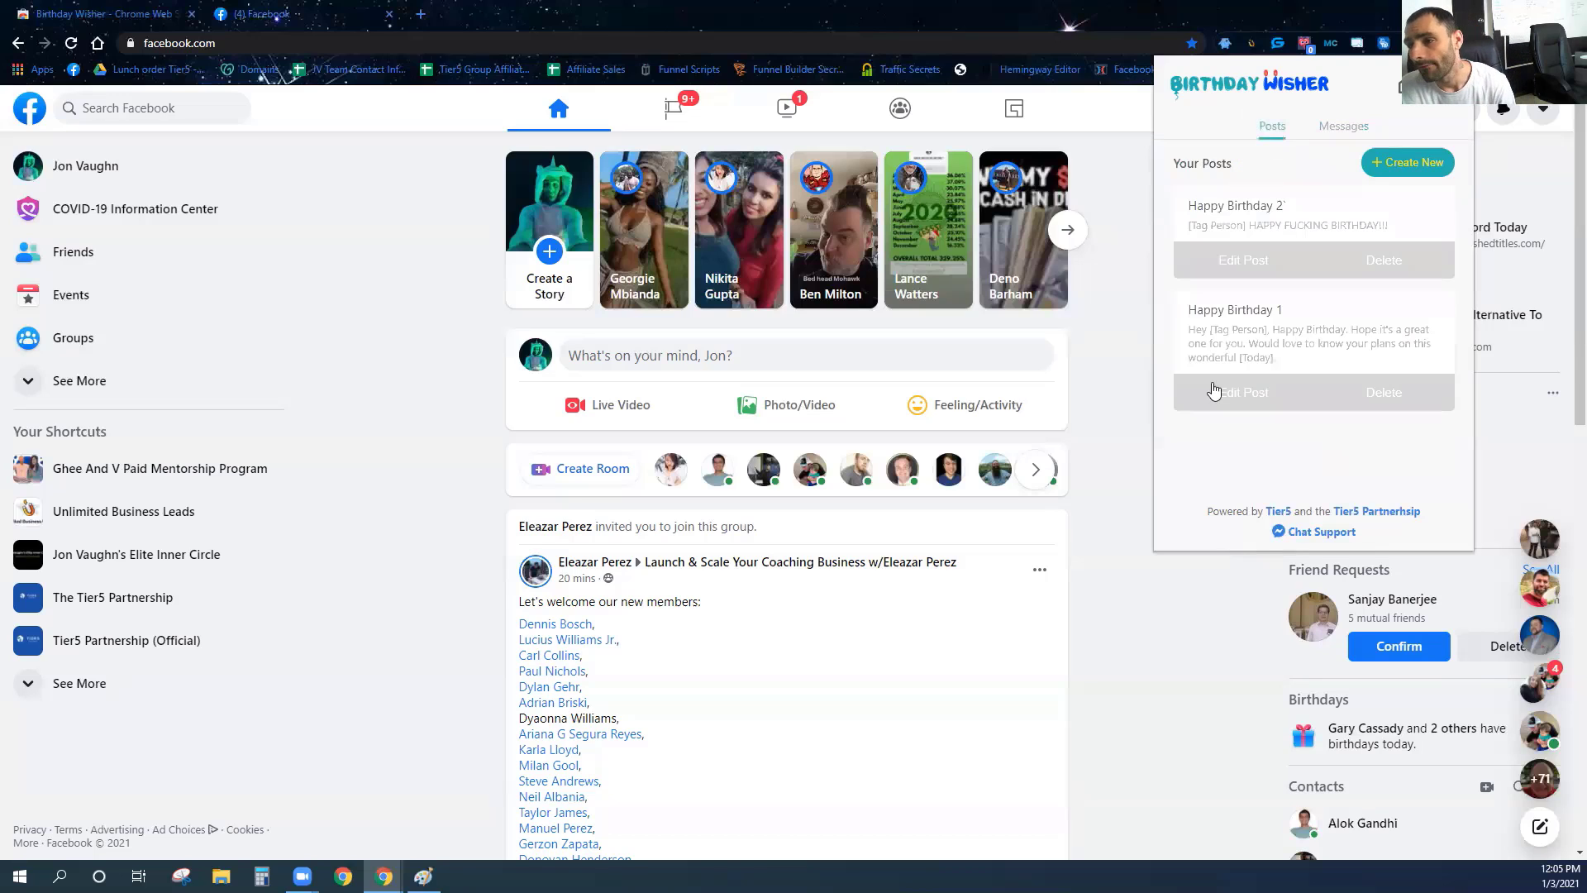
Enable Make Post and Send Message, both using the Happy Birthday 1 message group.
click(1338, 291)
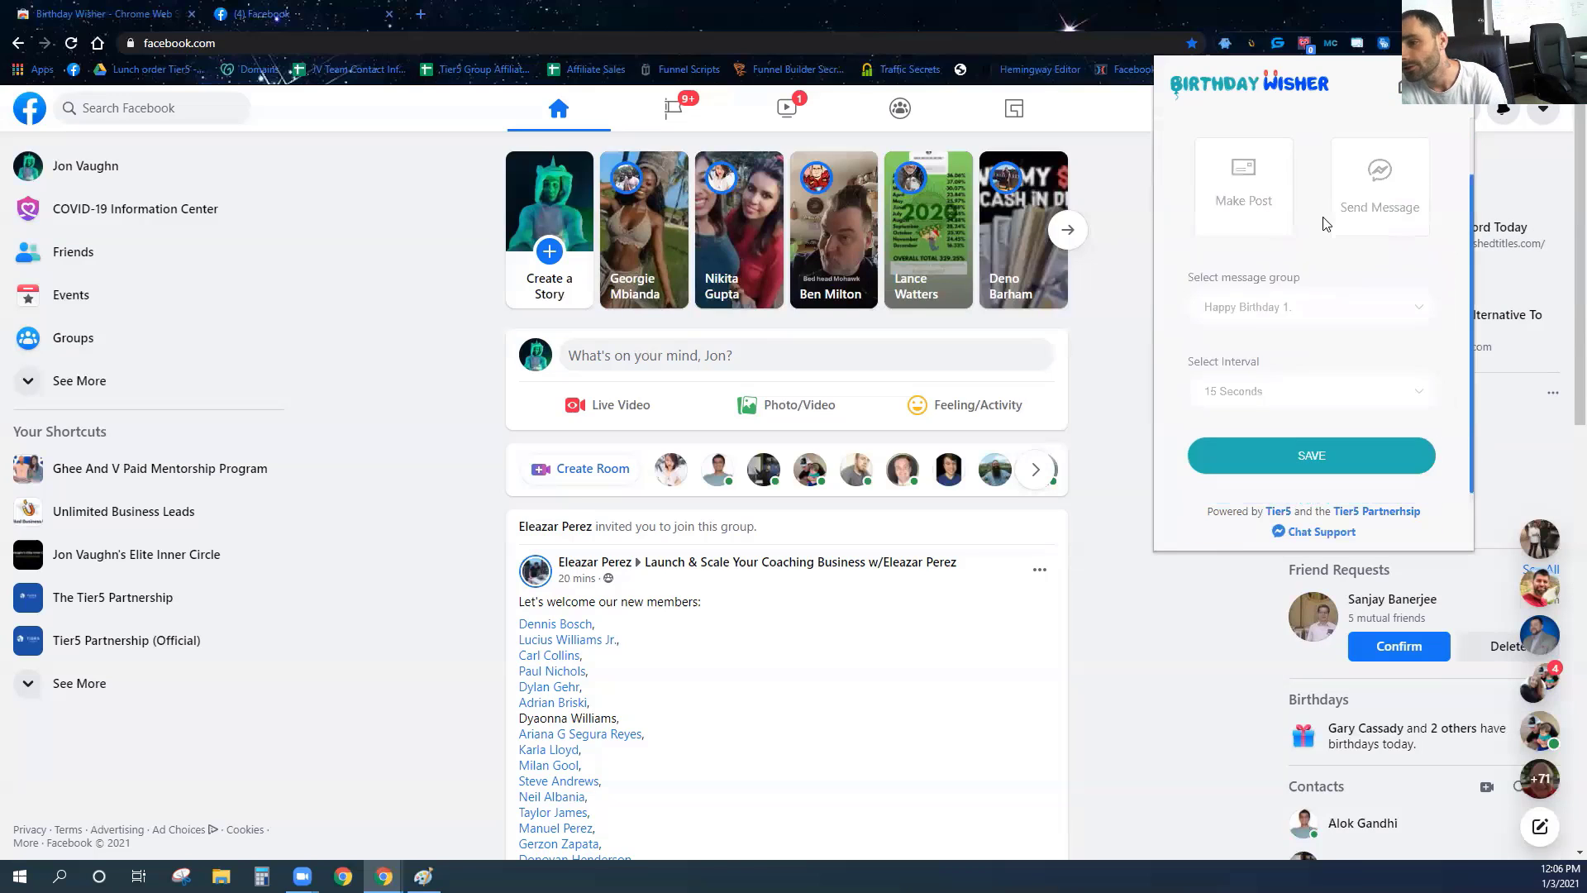
click(1238, 269)
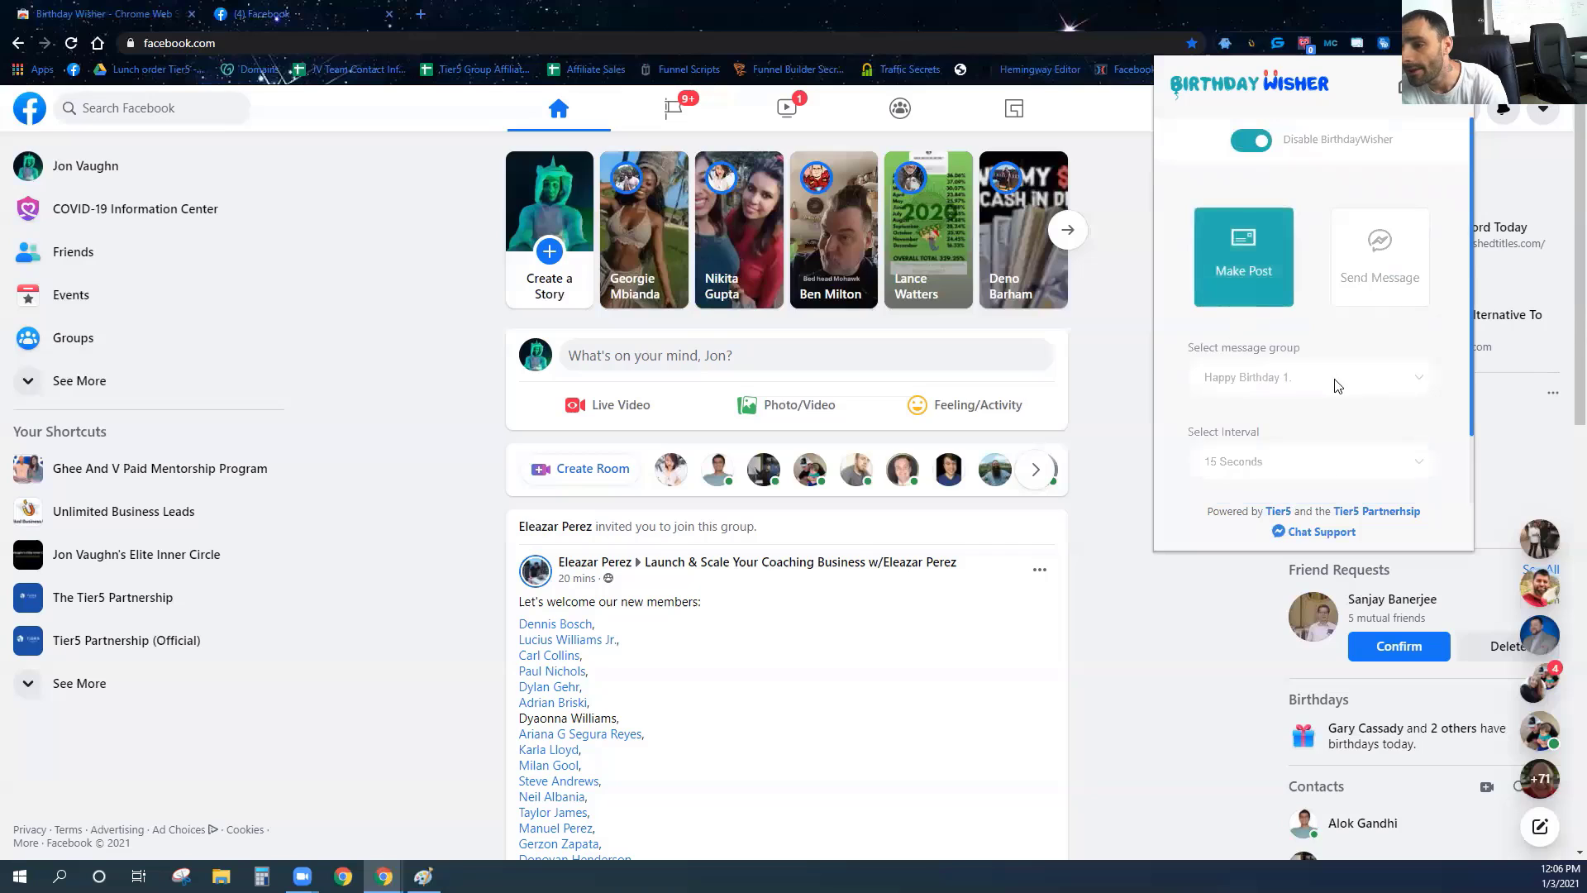
click(1347, 388)
click(1294, 407)
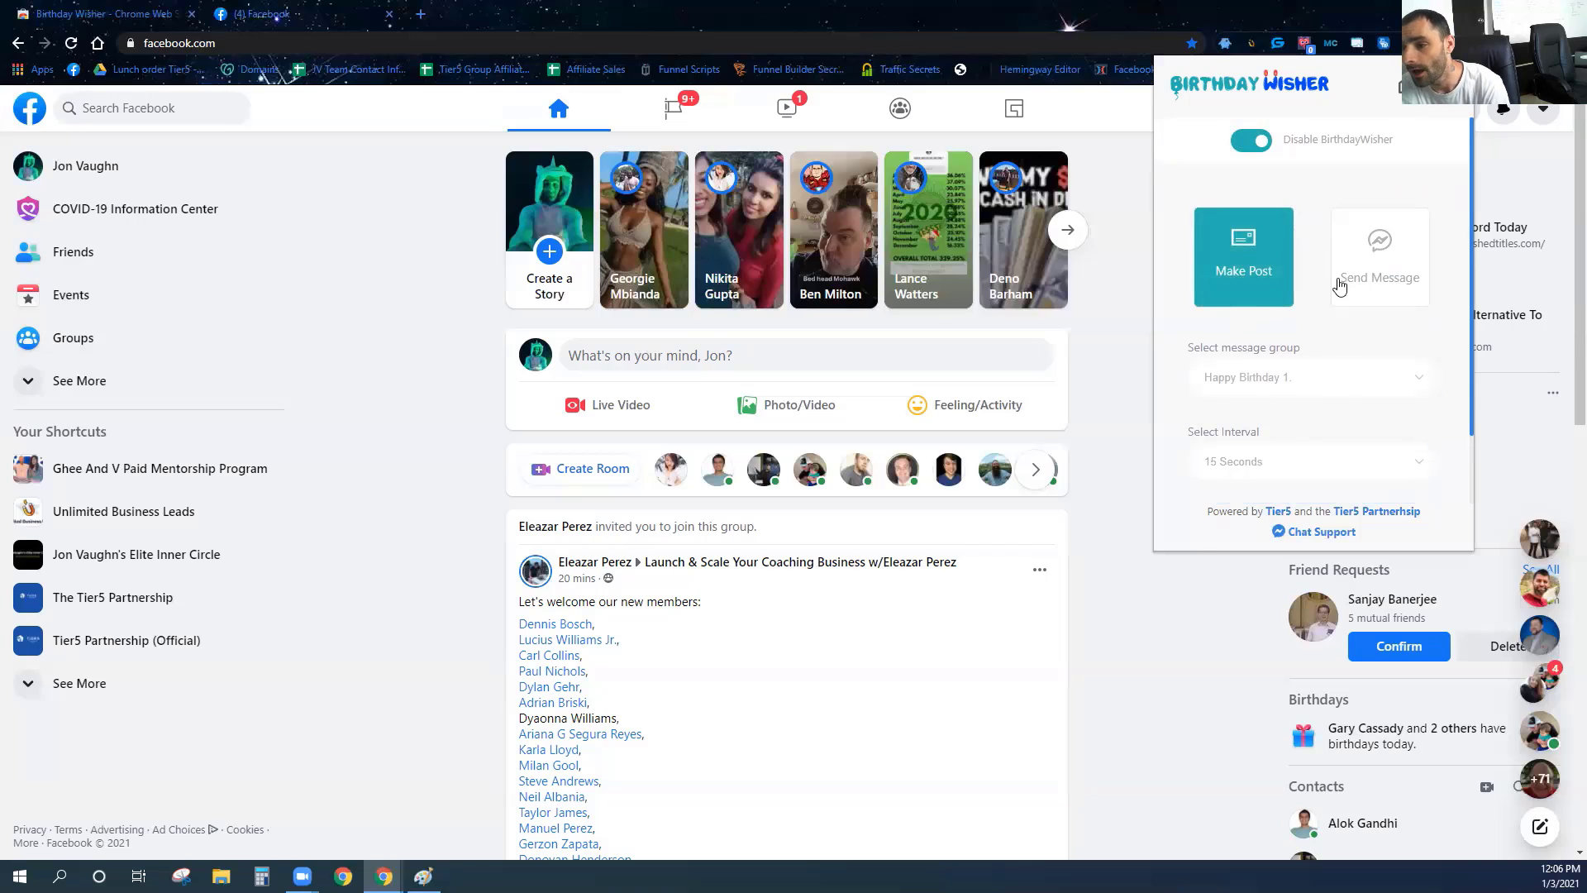
click(1376, 263)
scroll(1355, 342, down, 1)
click(1339, 296)
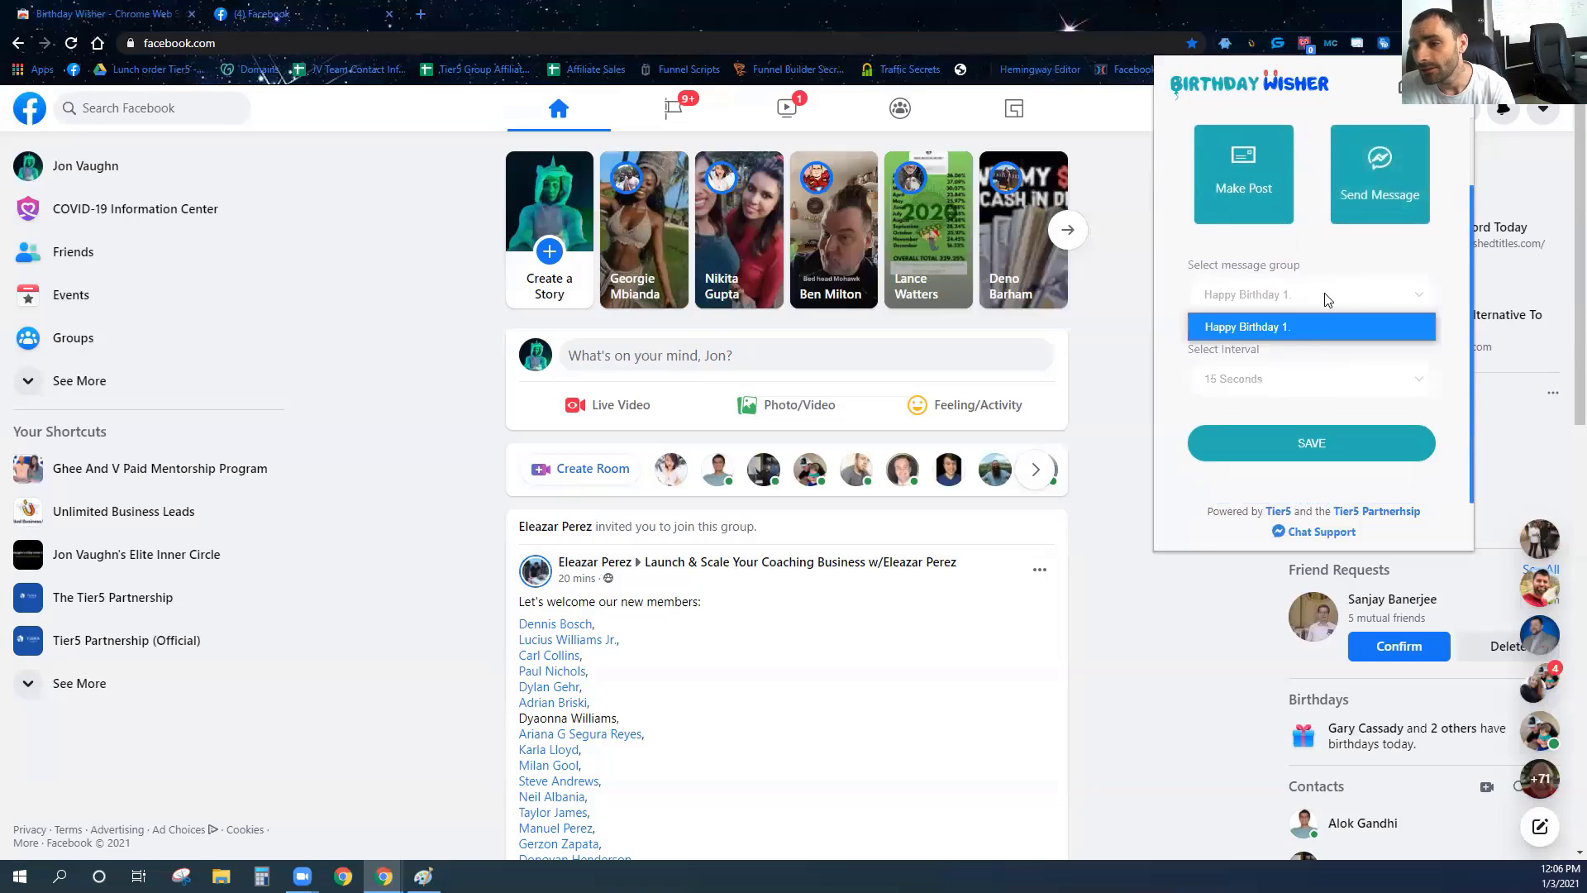
click(1307, 332)
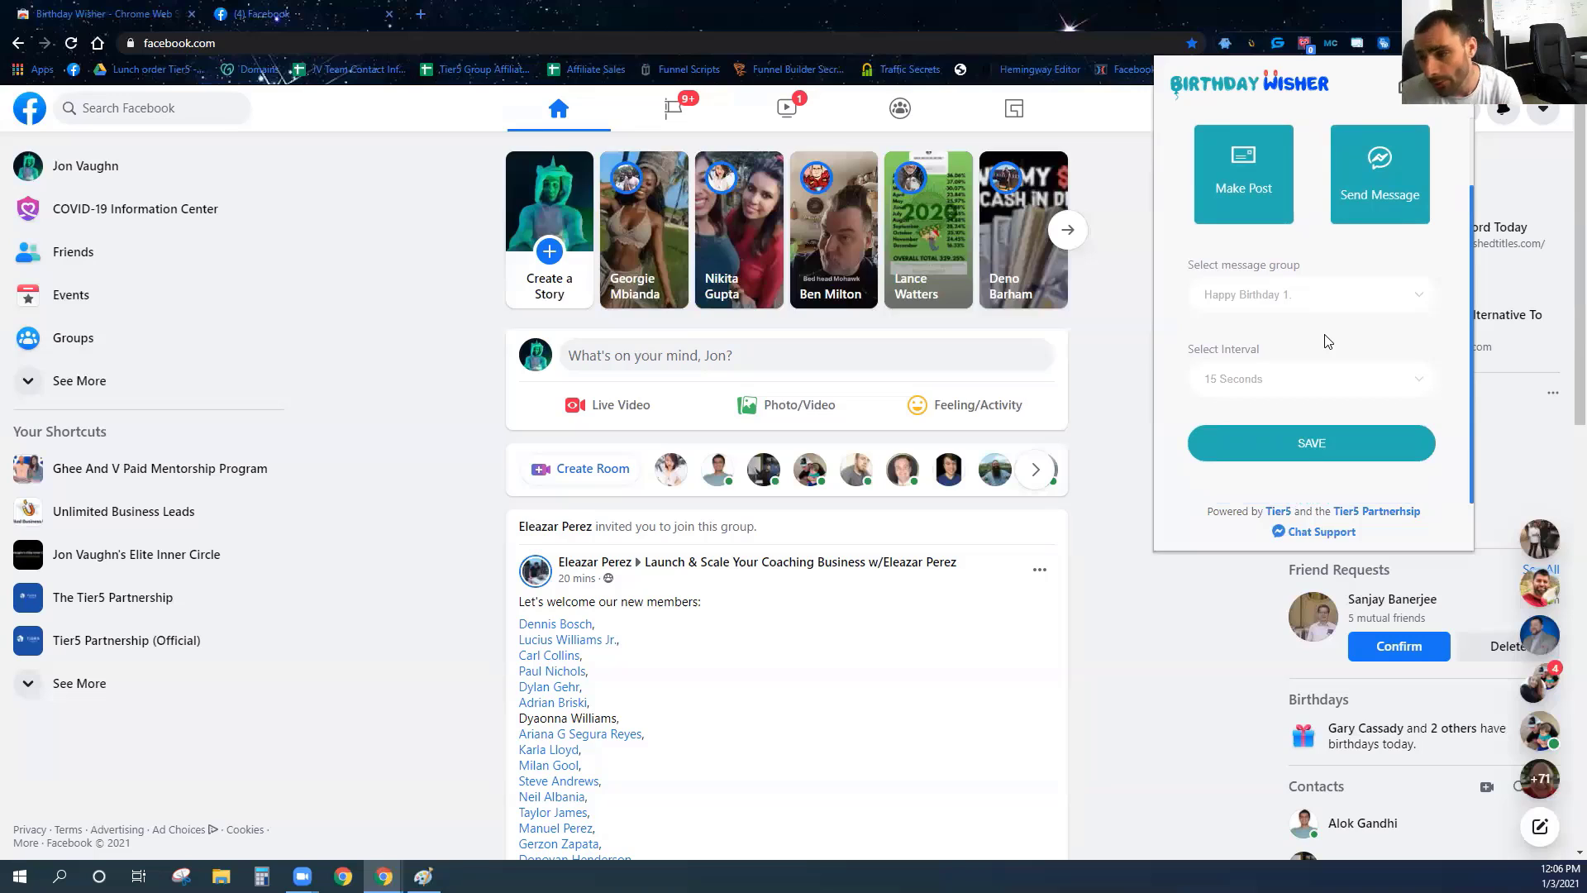
Set the sending interval to 15 Seconds and save the settings.
click(1283, 378)
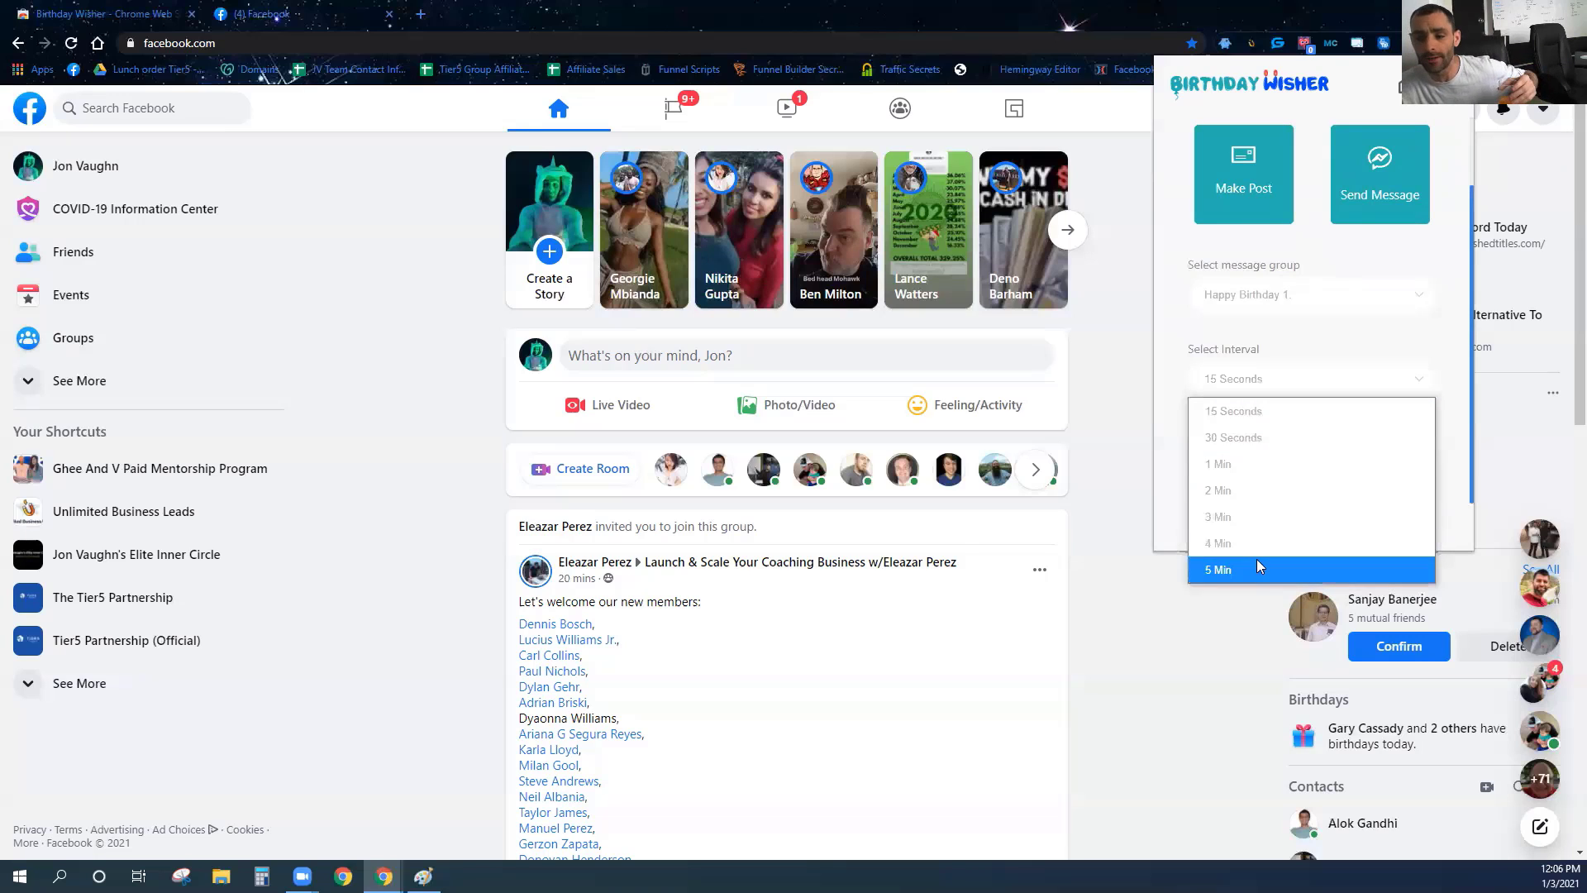
click(1278, 440)
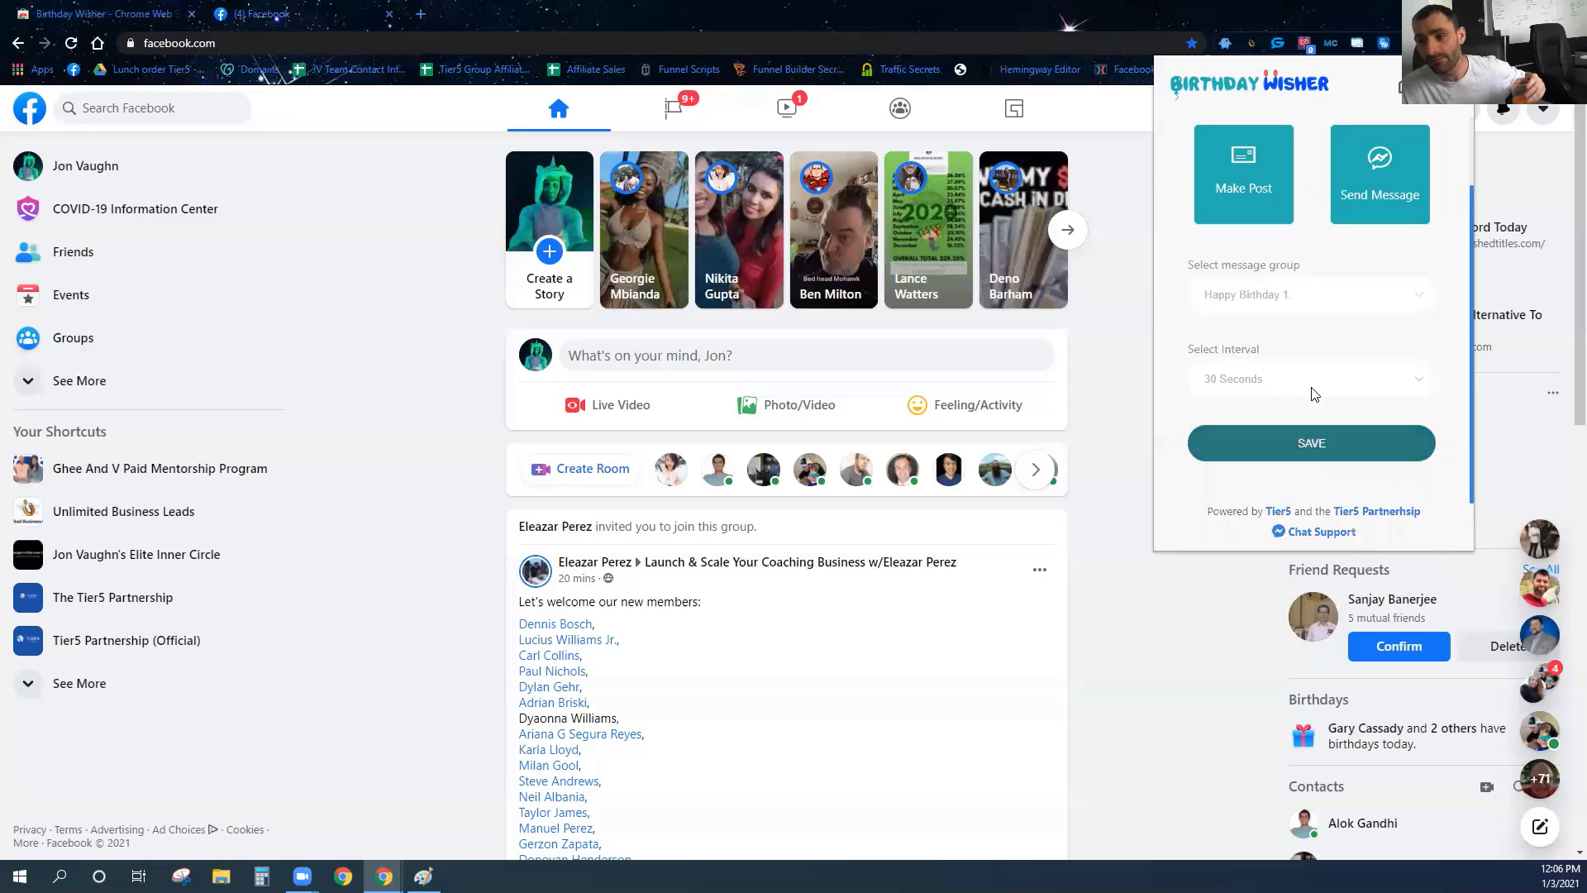
click(1308, 392)
click(1303, 407)
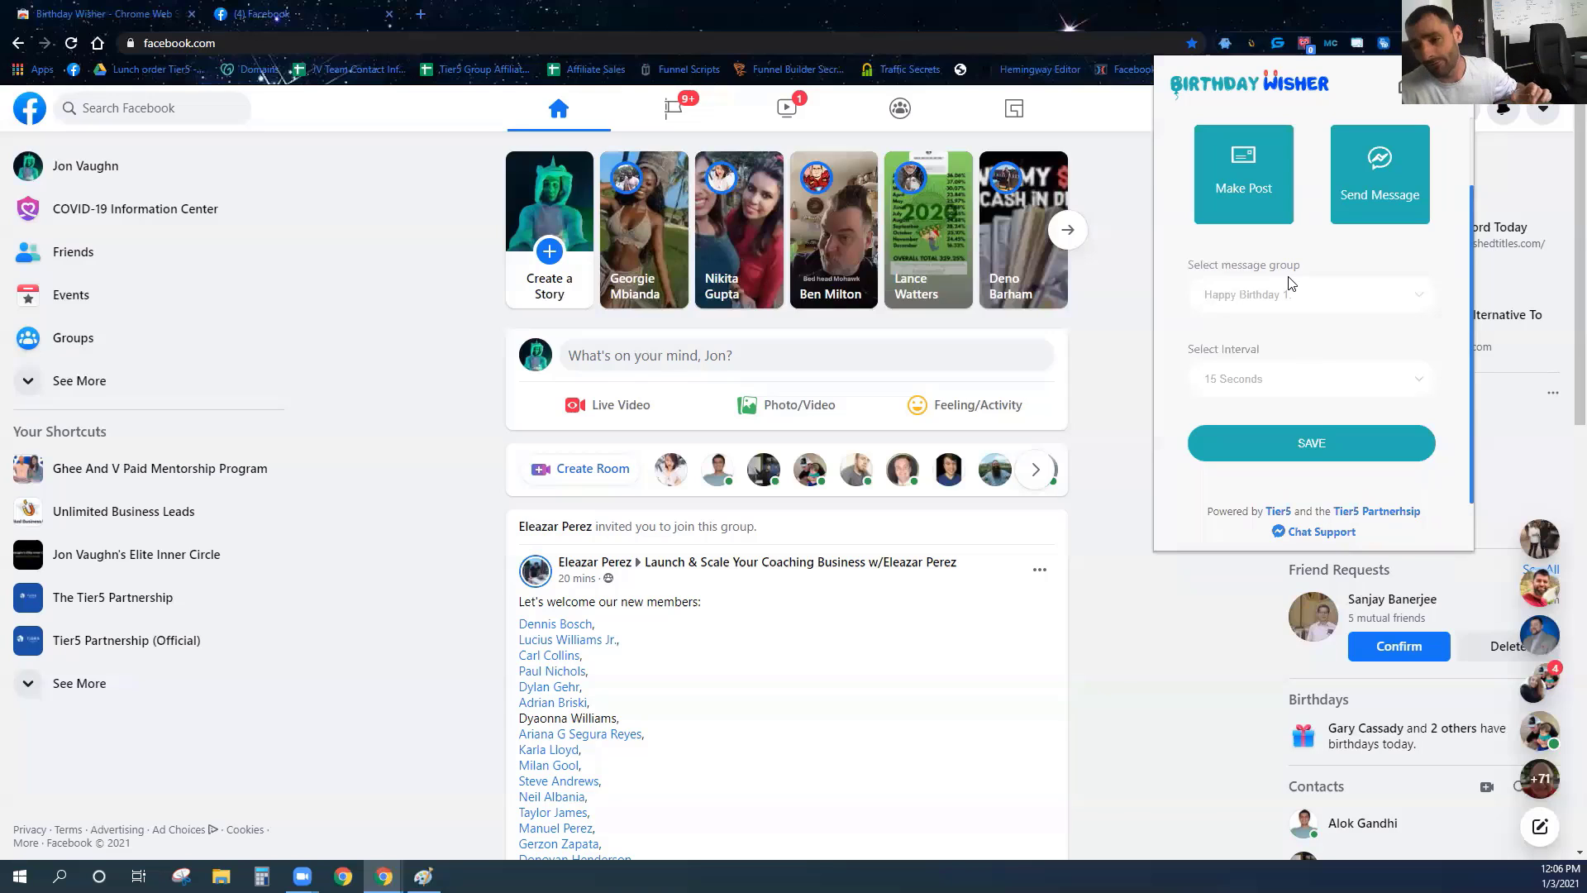
click(1262, 390)
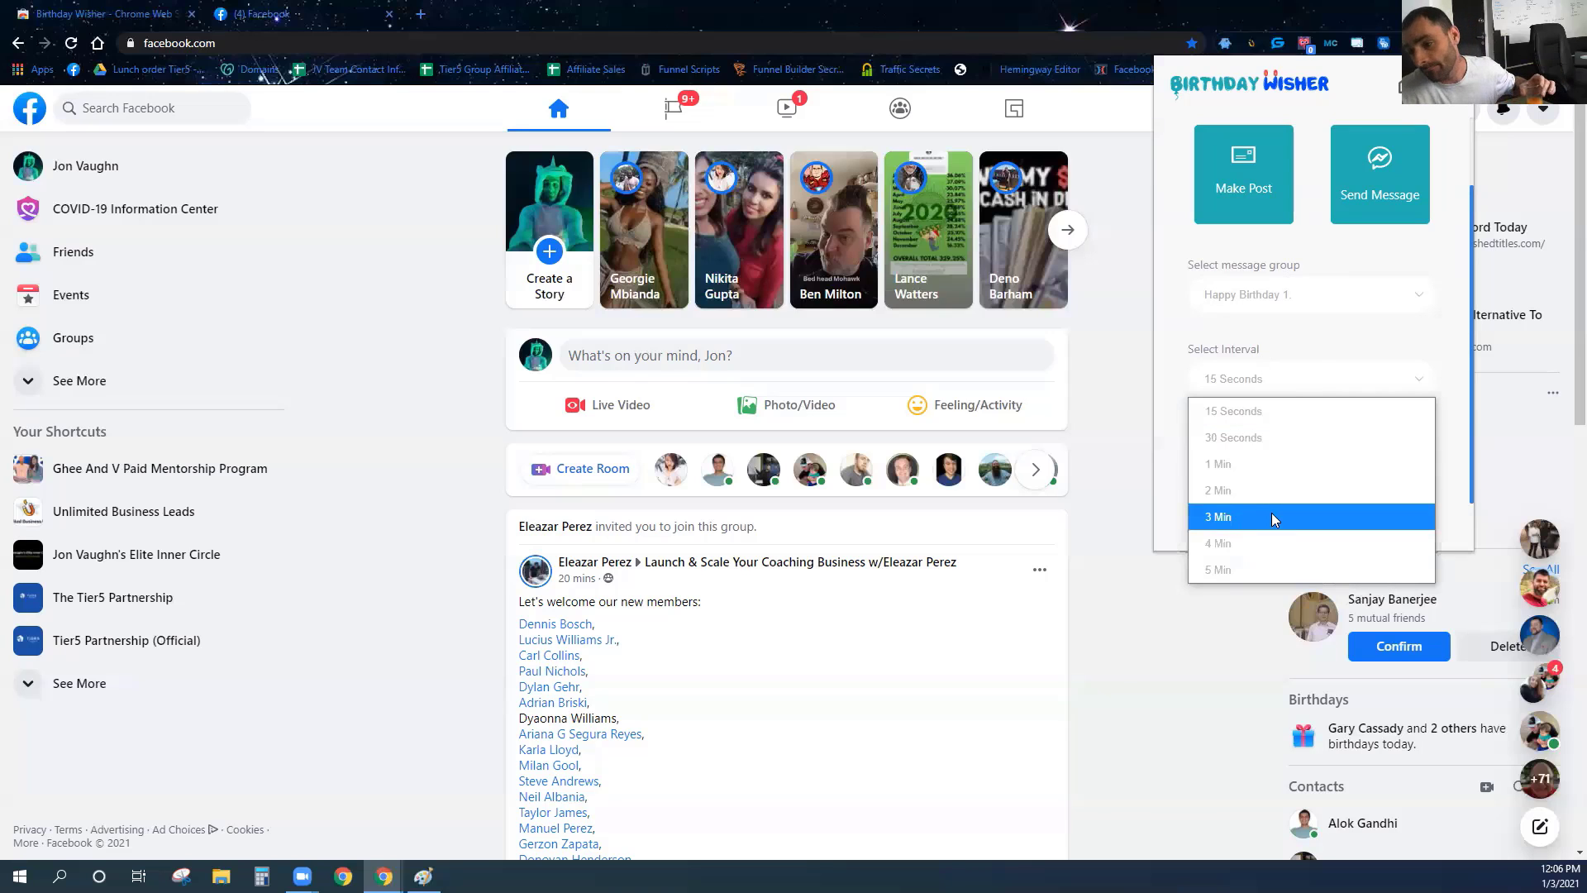
click(1298, 352)
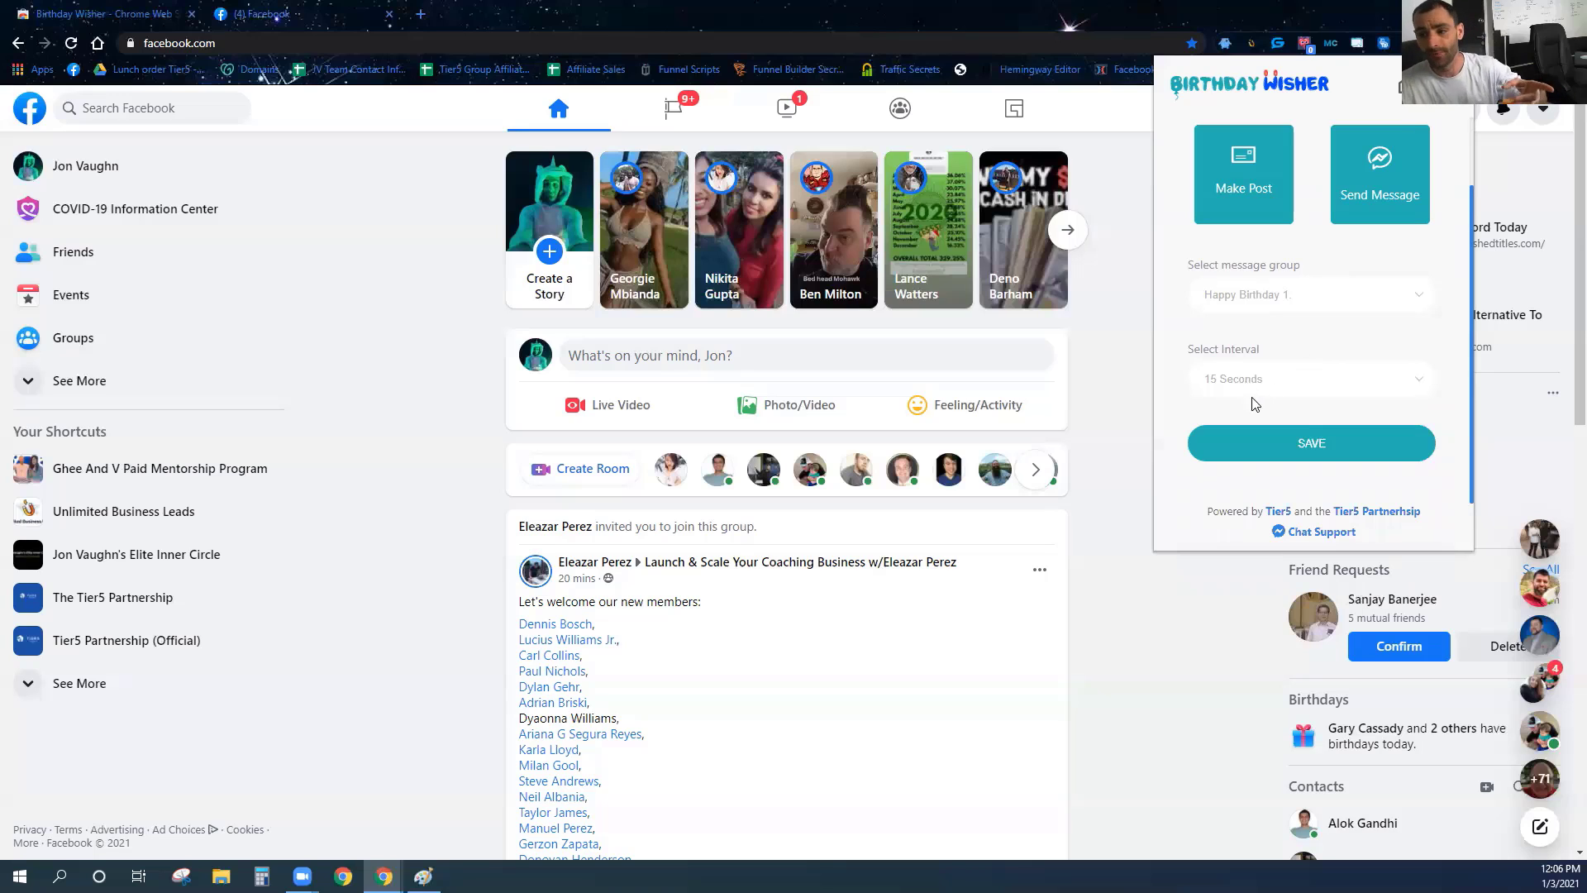
click(1309, 454)
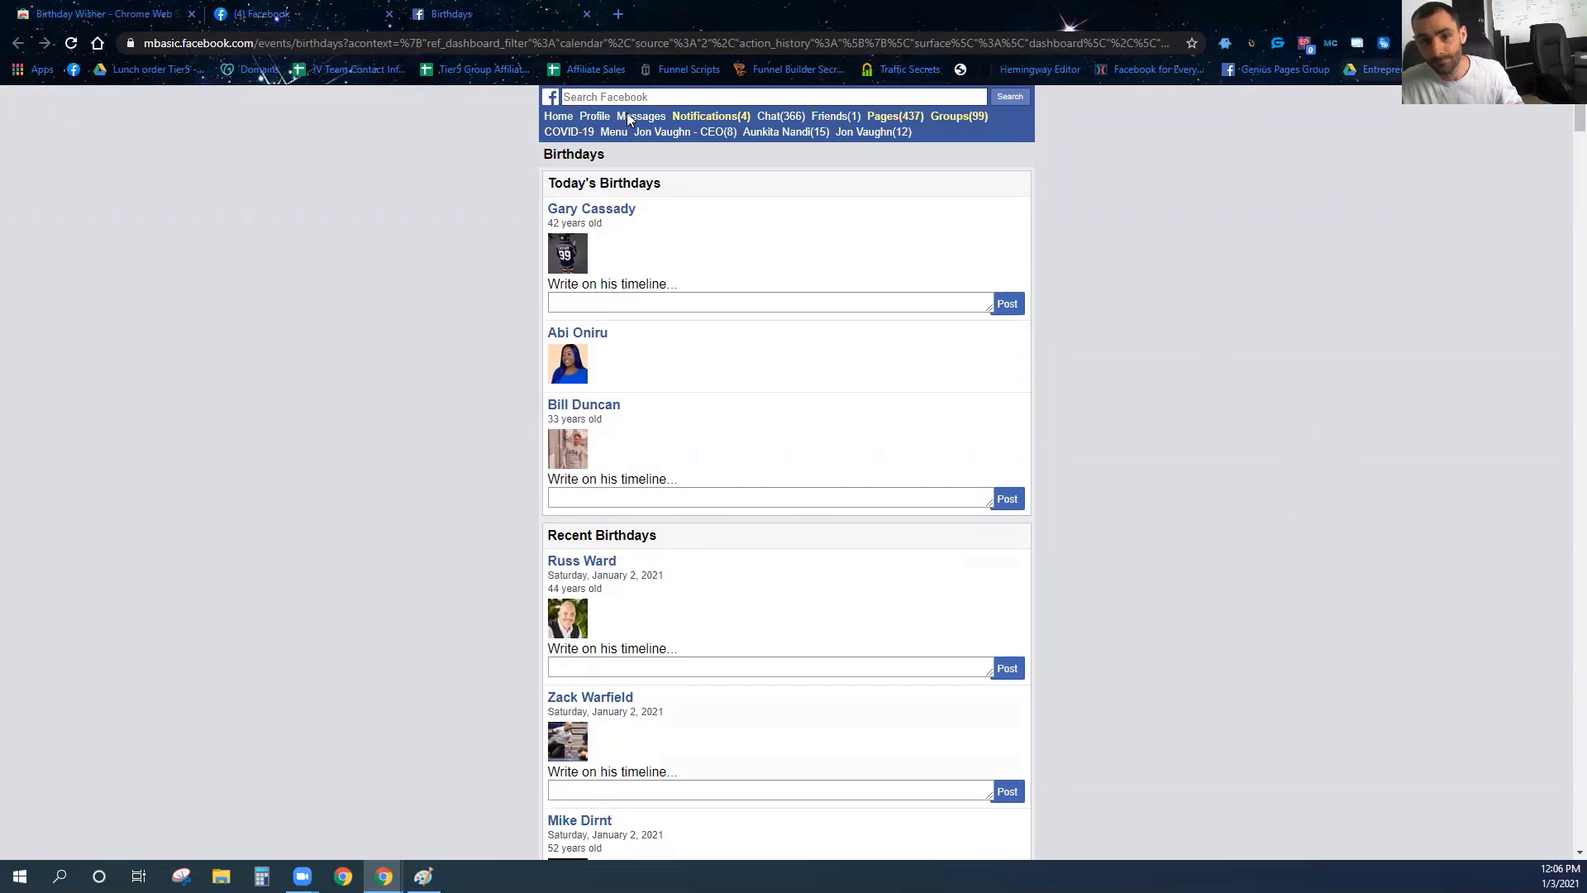
Close the Facebook Birthdays tab and briefly check the Birthday Wisher popup.
key(ctrl+w)
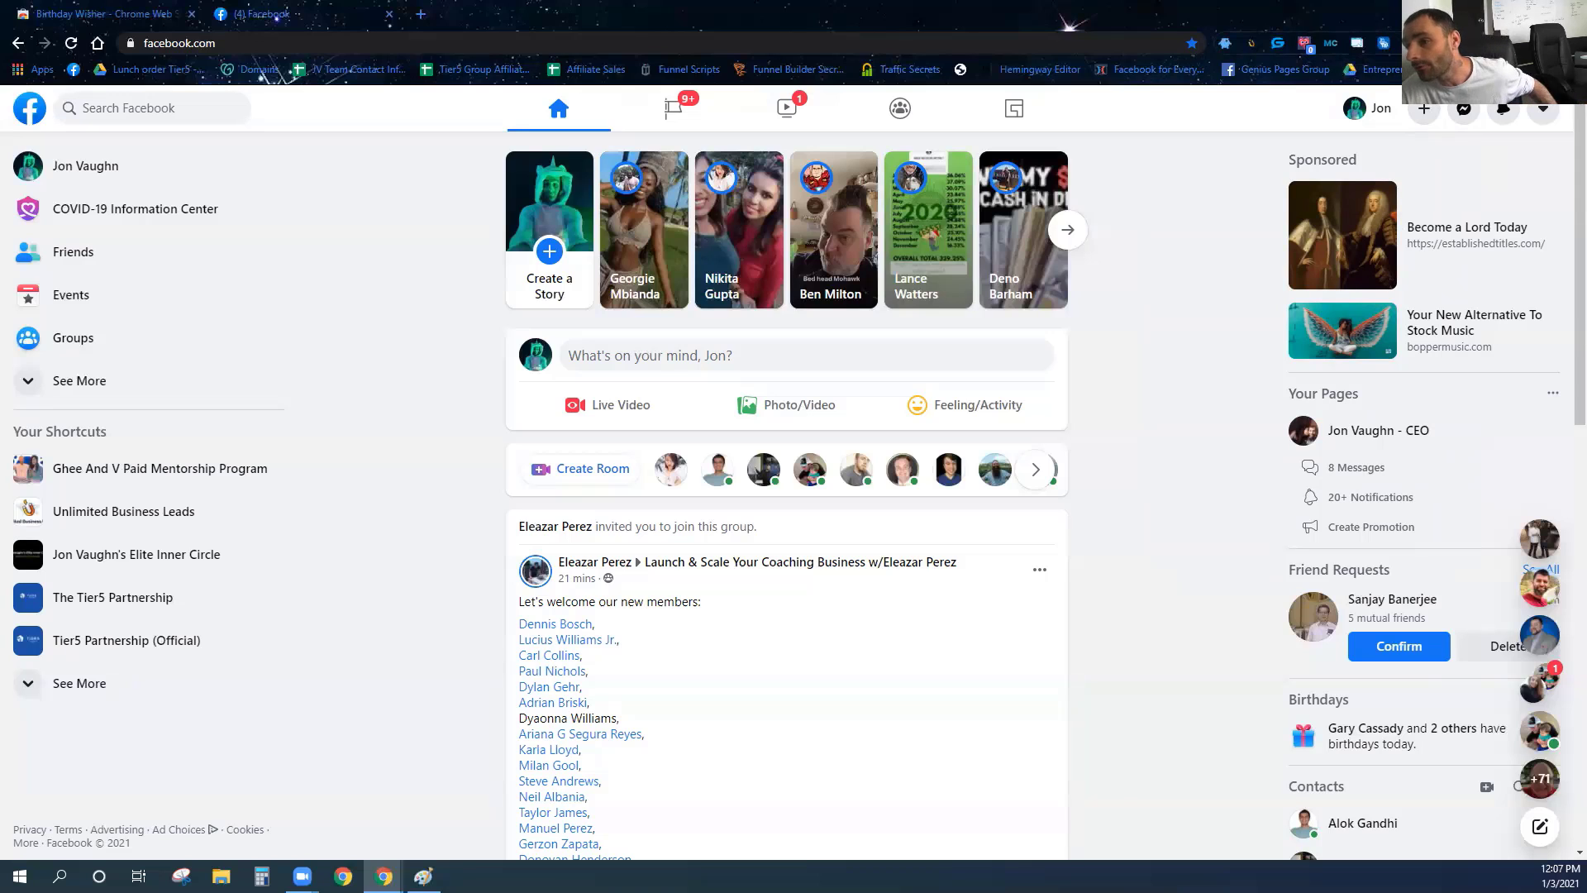
click(1304, 42)
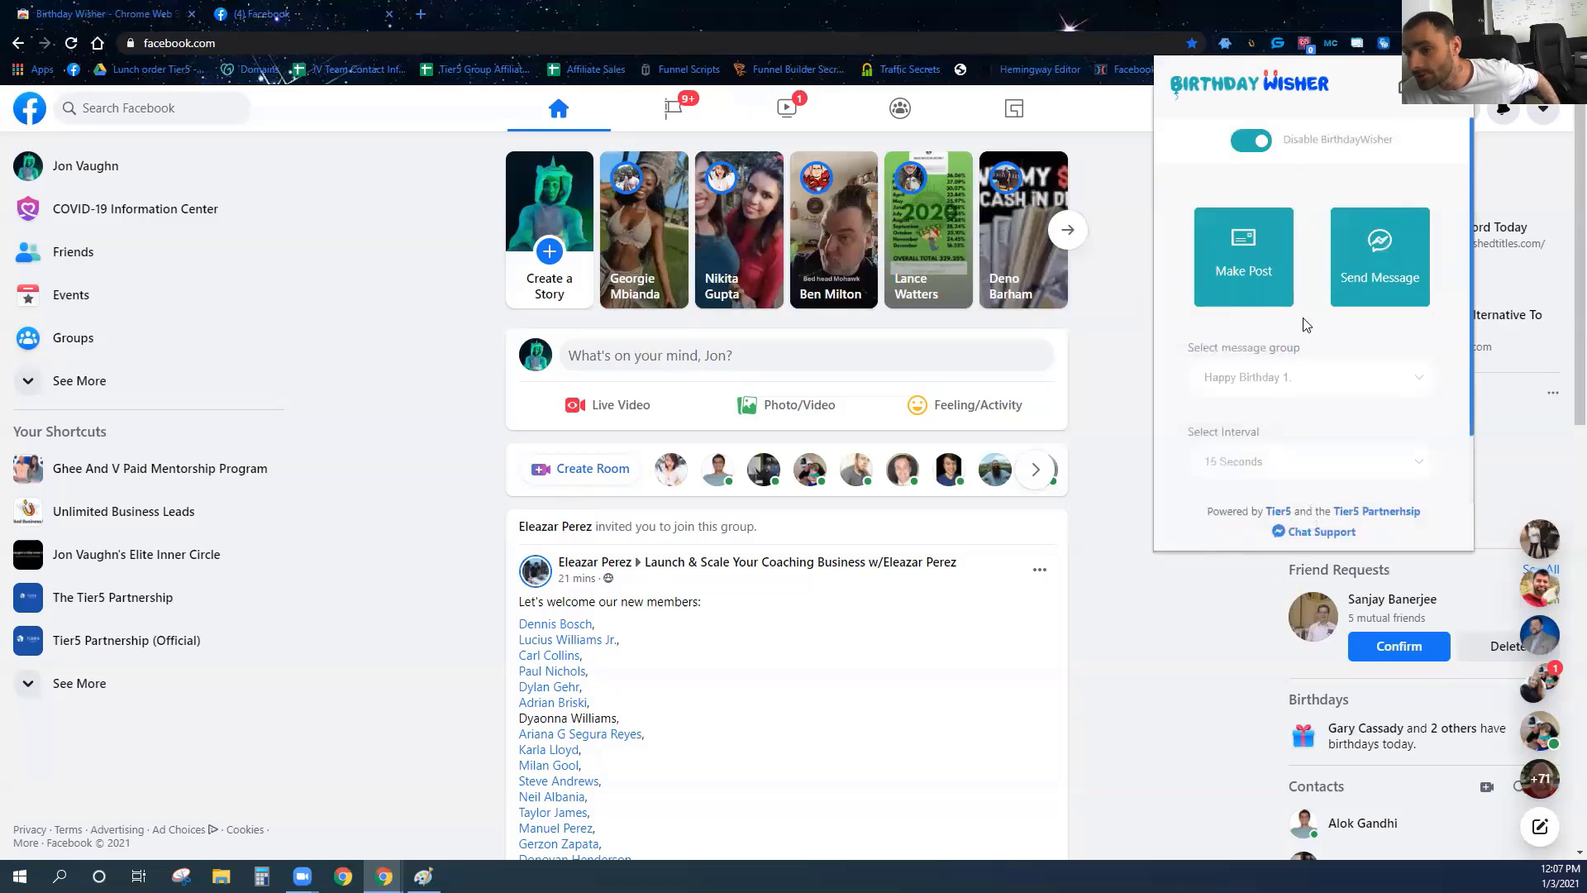
click(1166, 619)
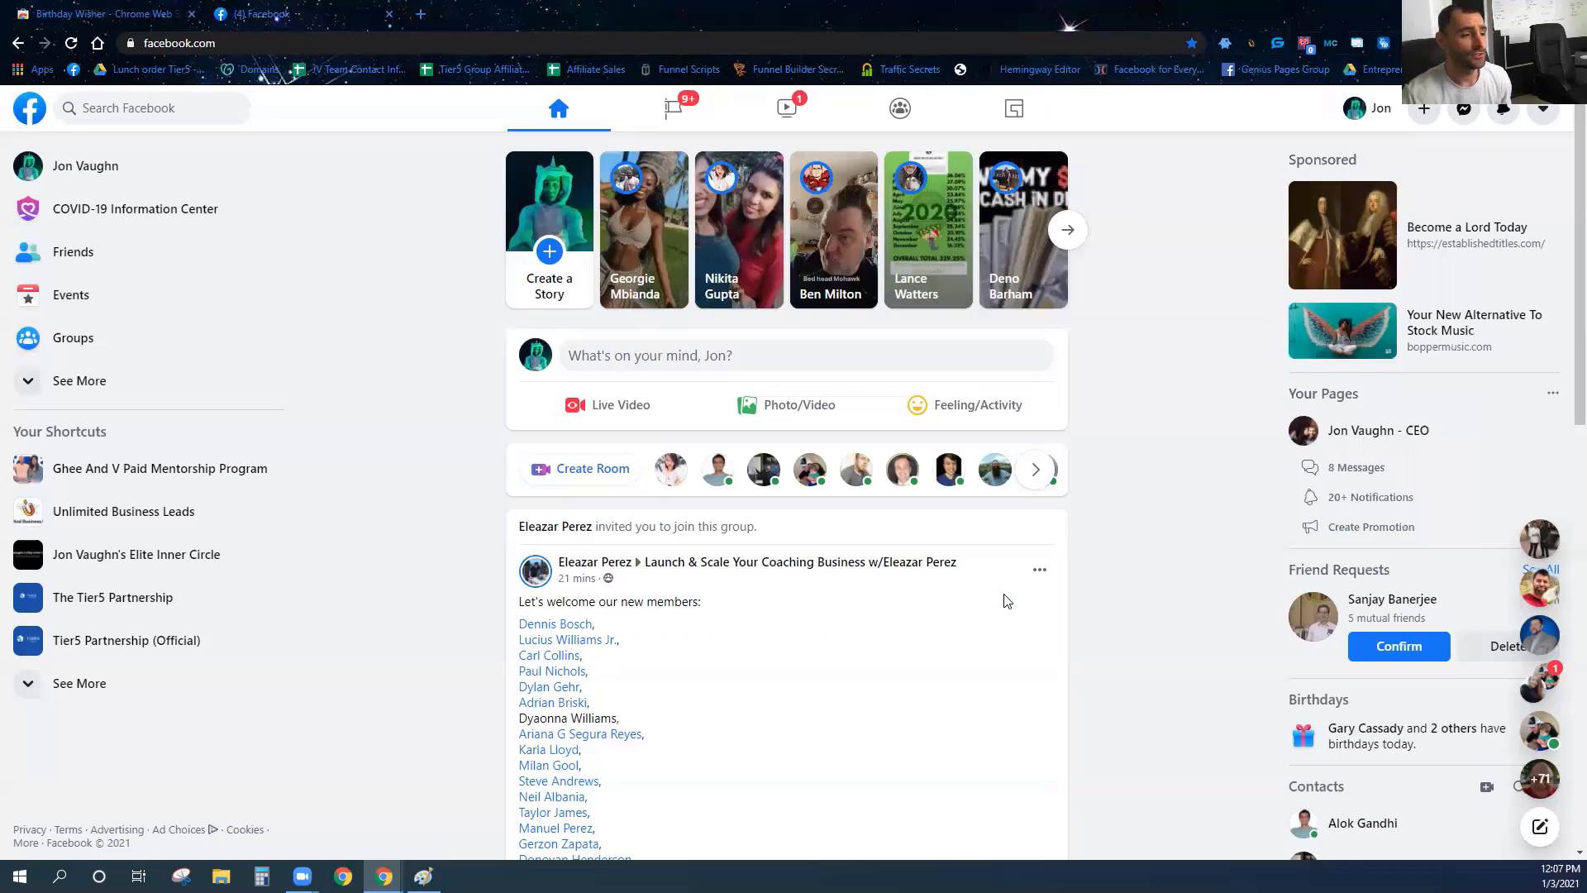
Open the Messenger conversations with all three birthday friends so their chats sit side by side.
click(1466, 113)
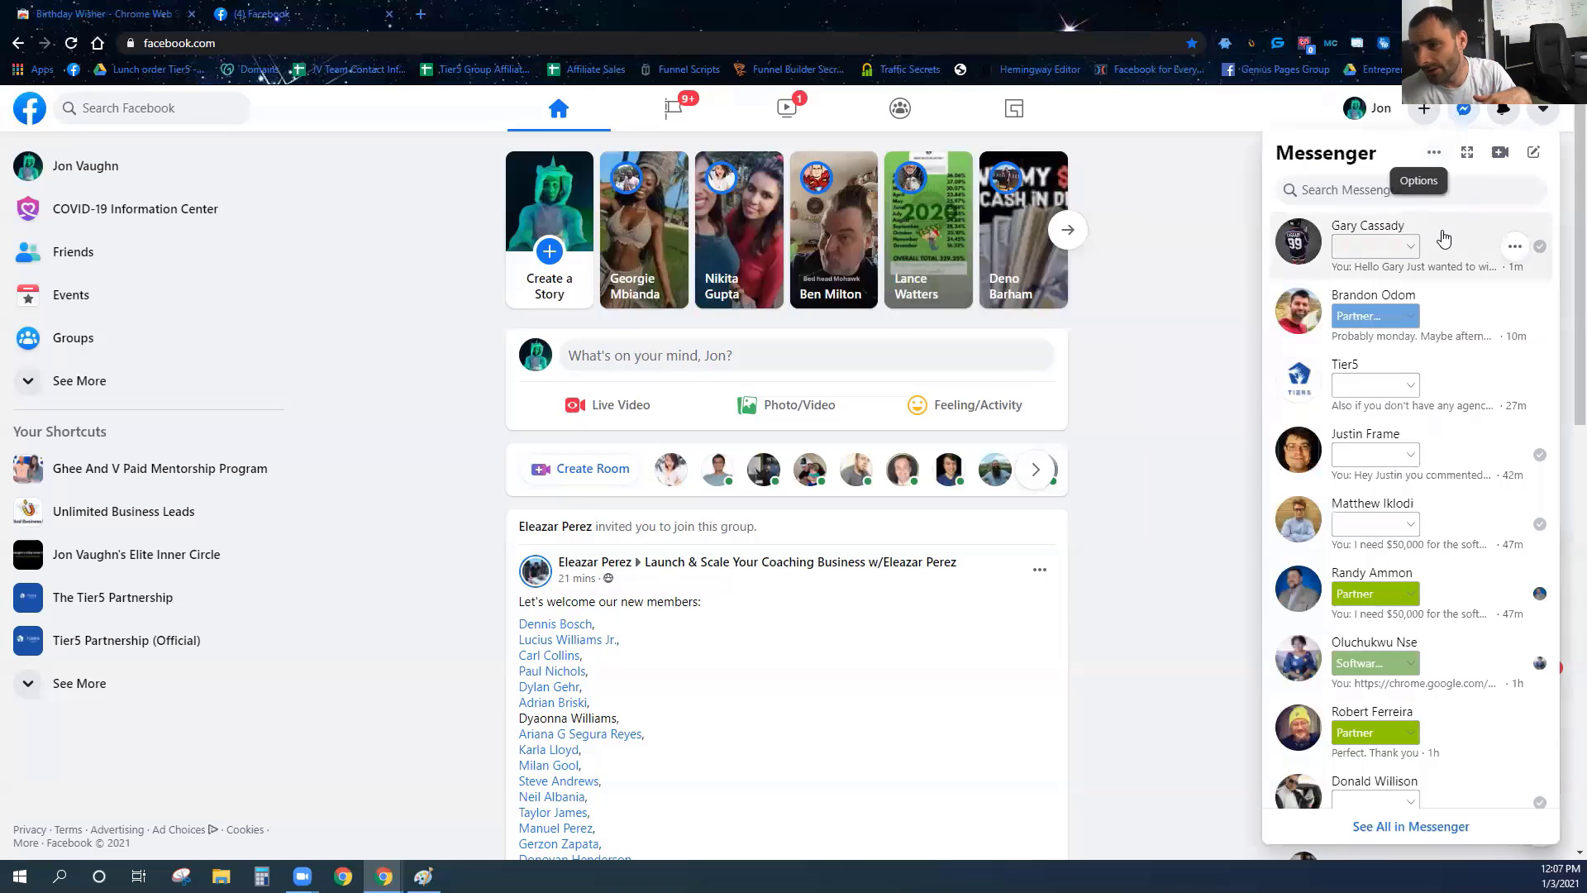
click(1443, 238)
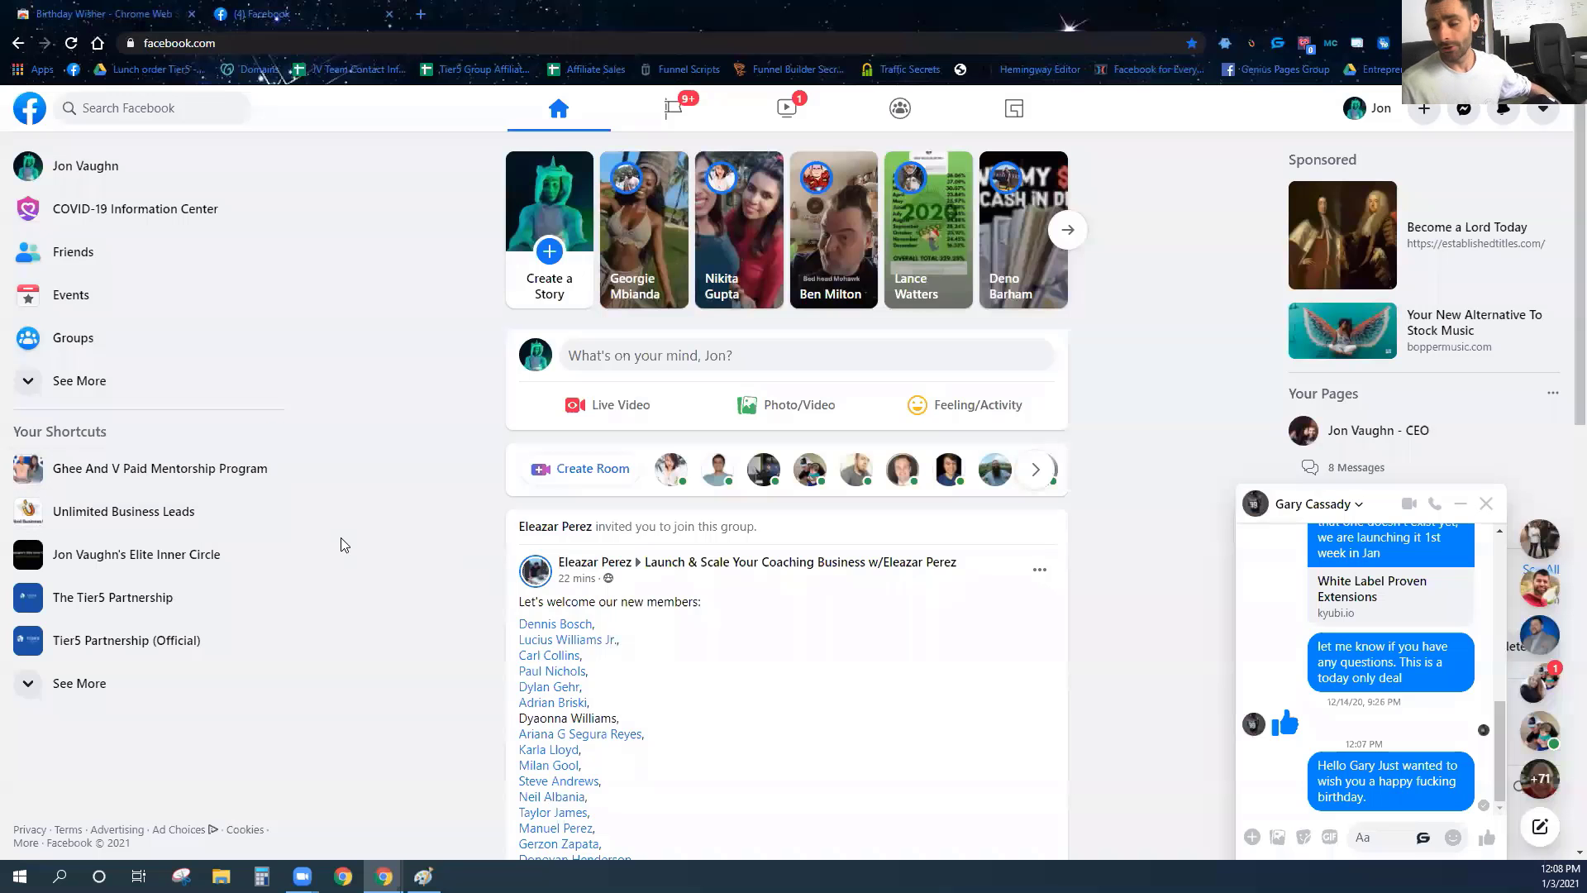
click(1475, 116)
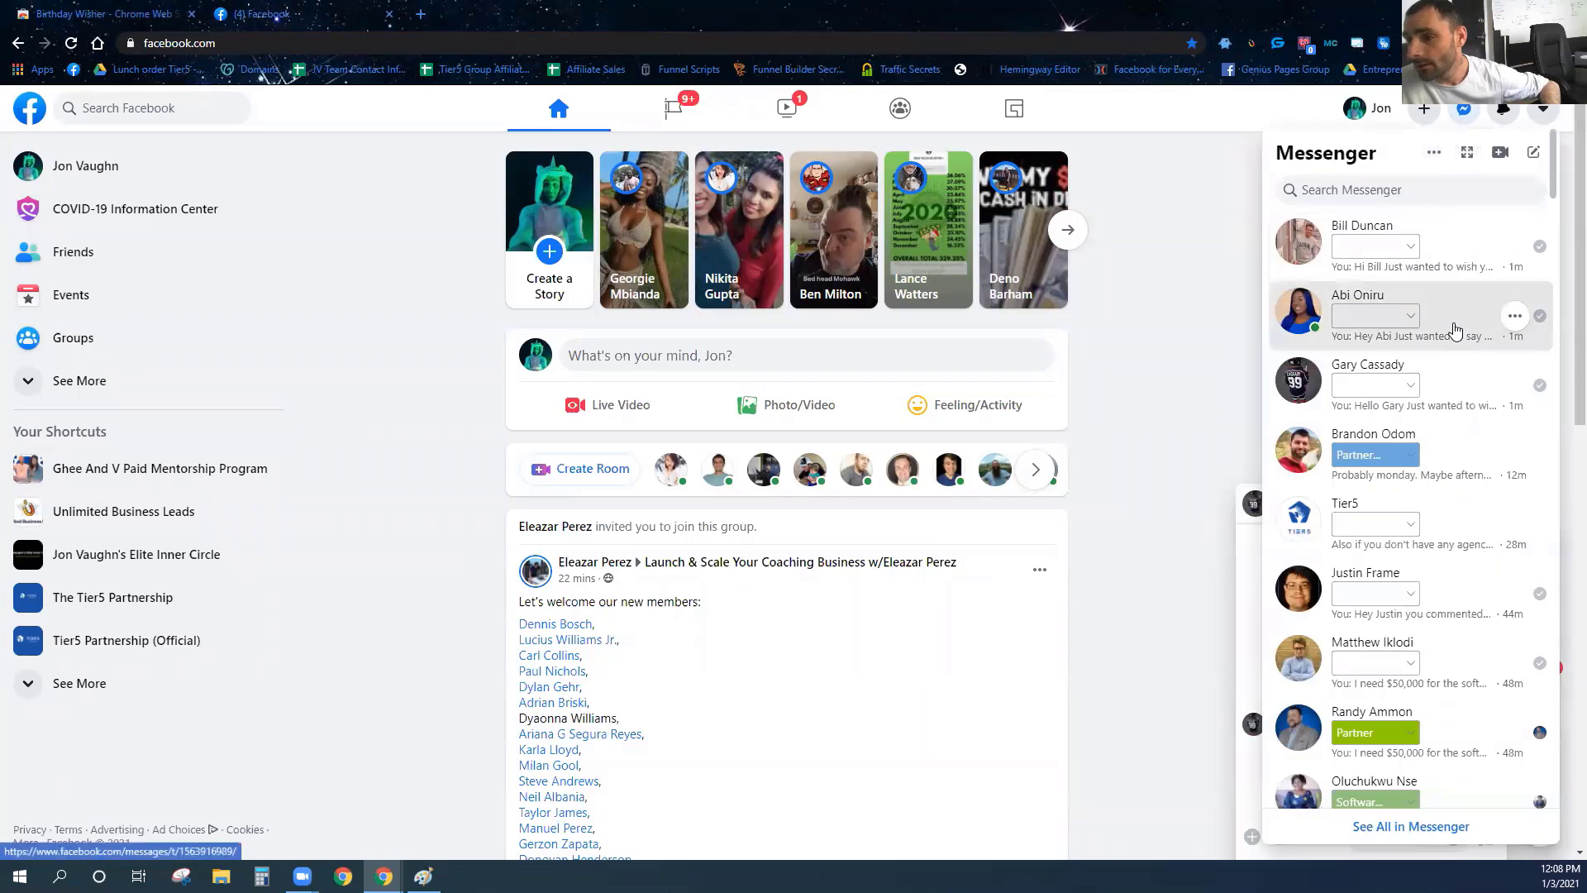
click(1388, 314)
click(1464, 108)
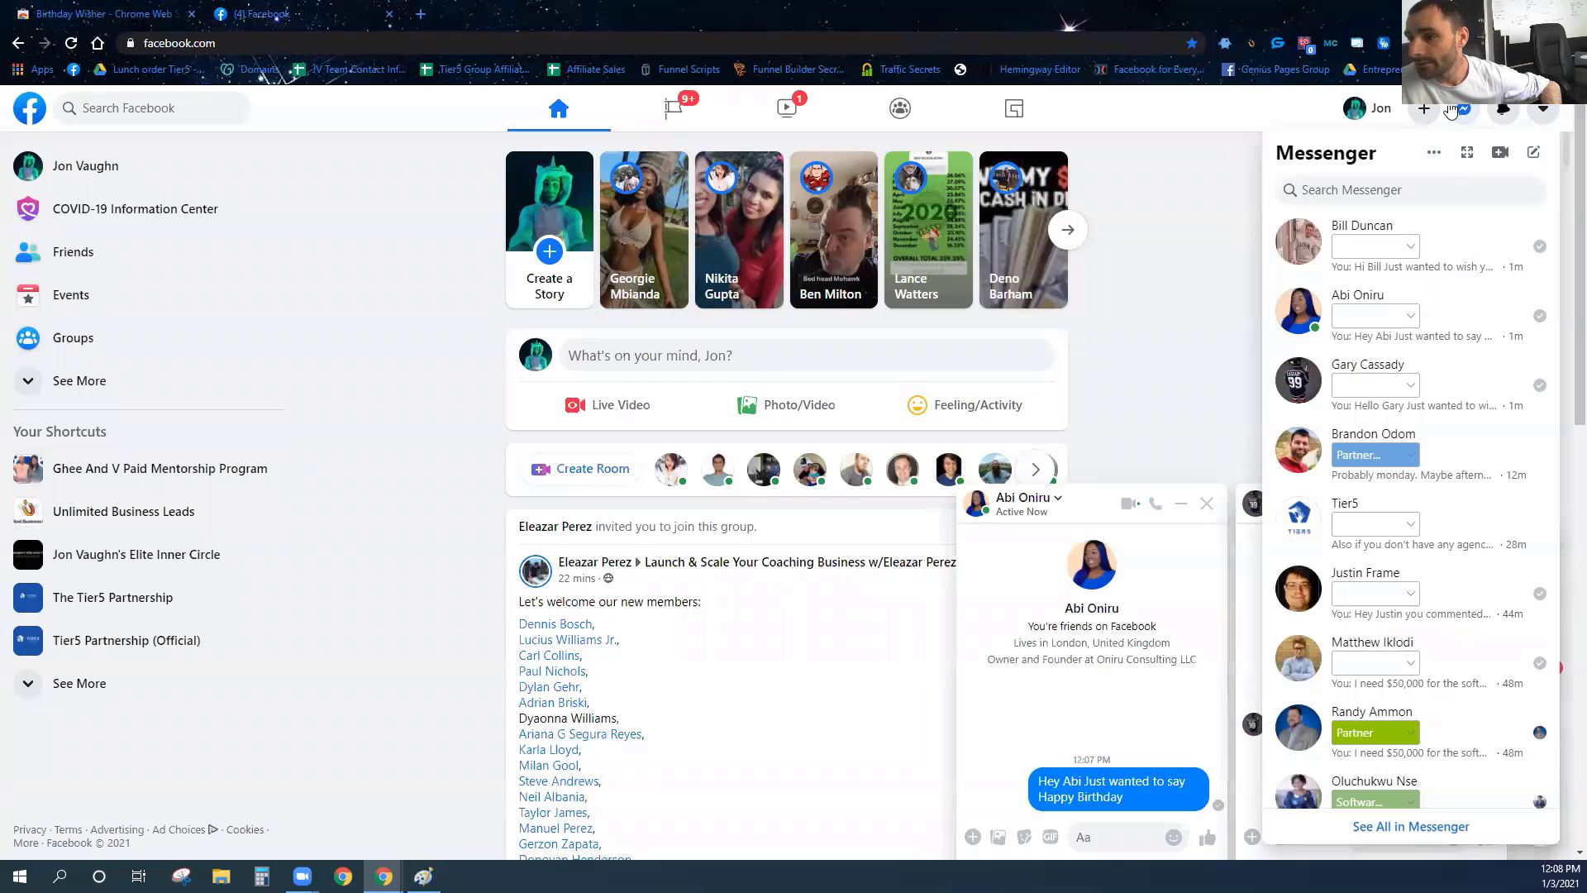
click(1453, 247)
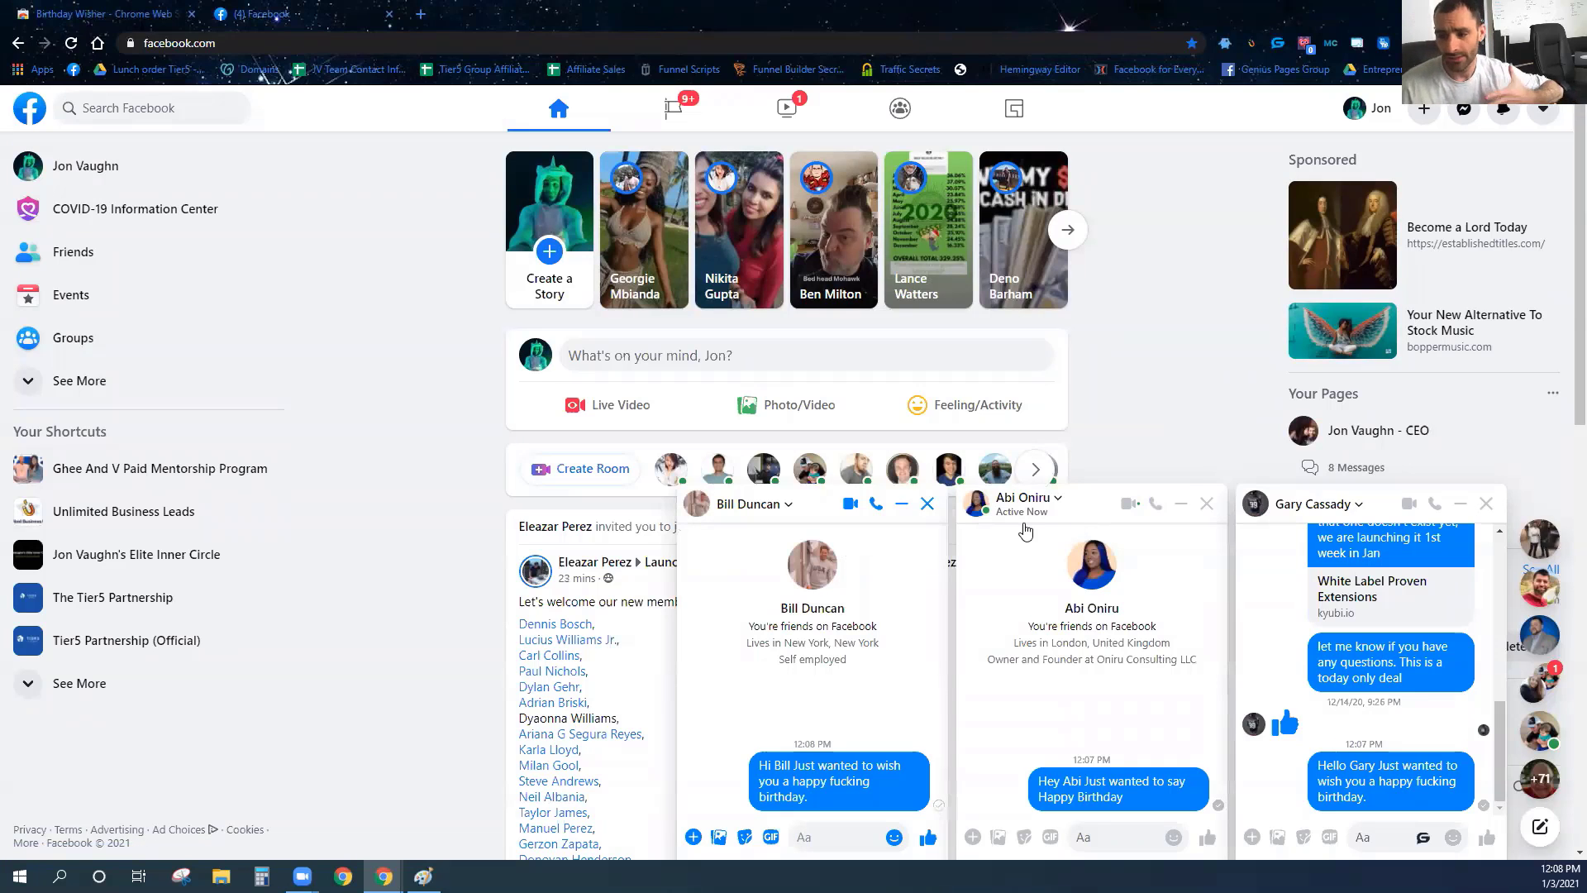
click(99, 295)
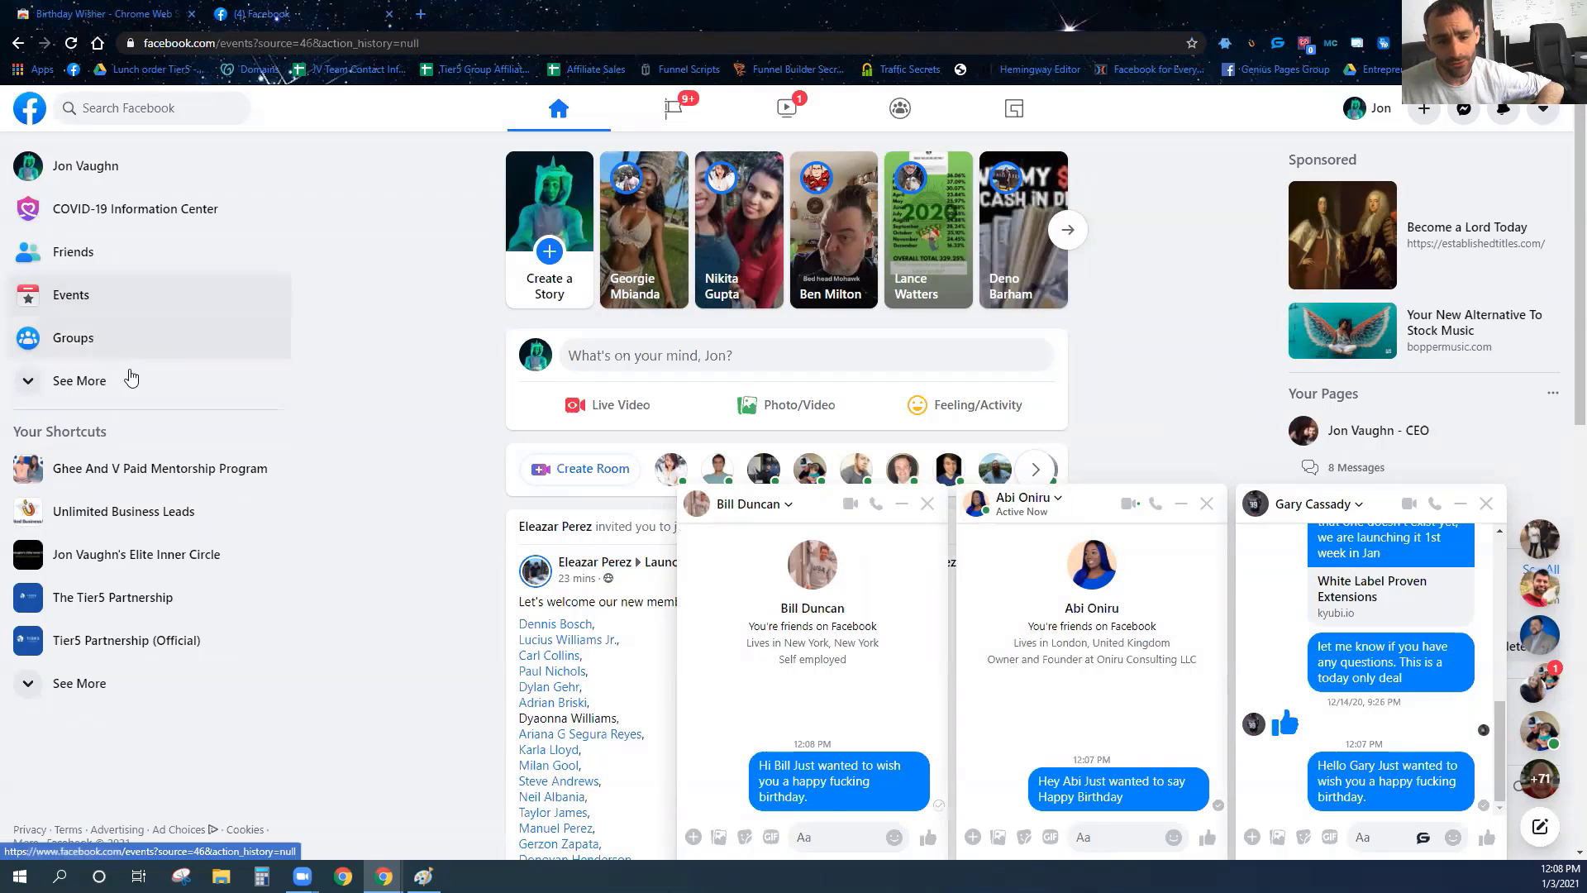
From Today's Birthdays, open a friend's profile and scroll to the happy-birthday timeline post.
click(89, 293)
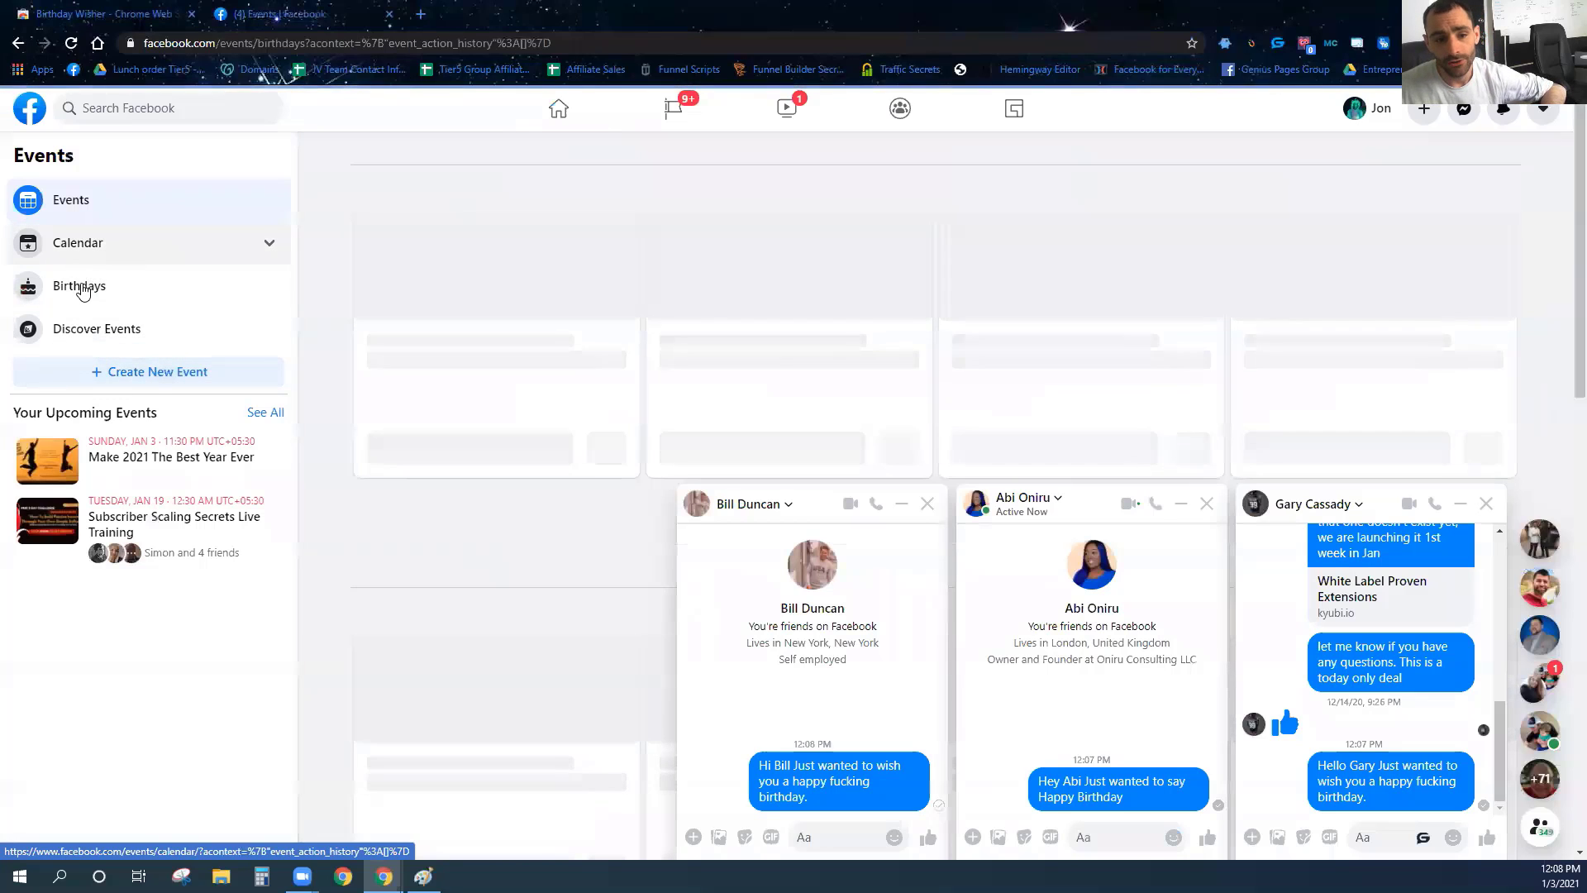
click(96, 299)
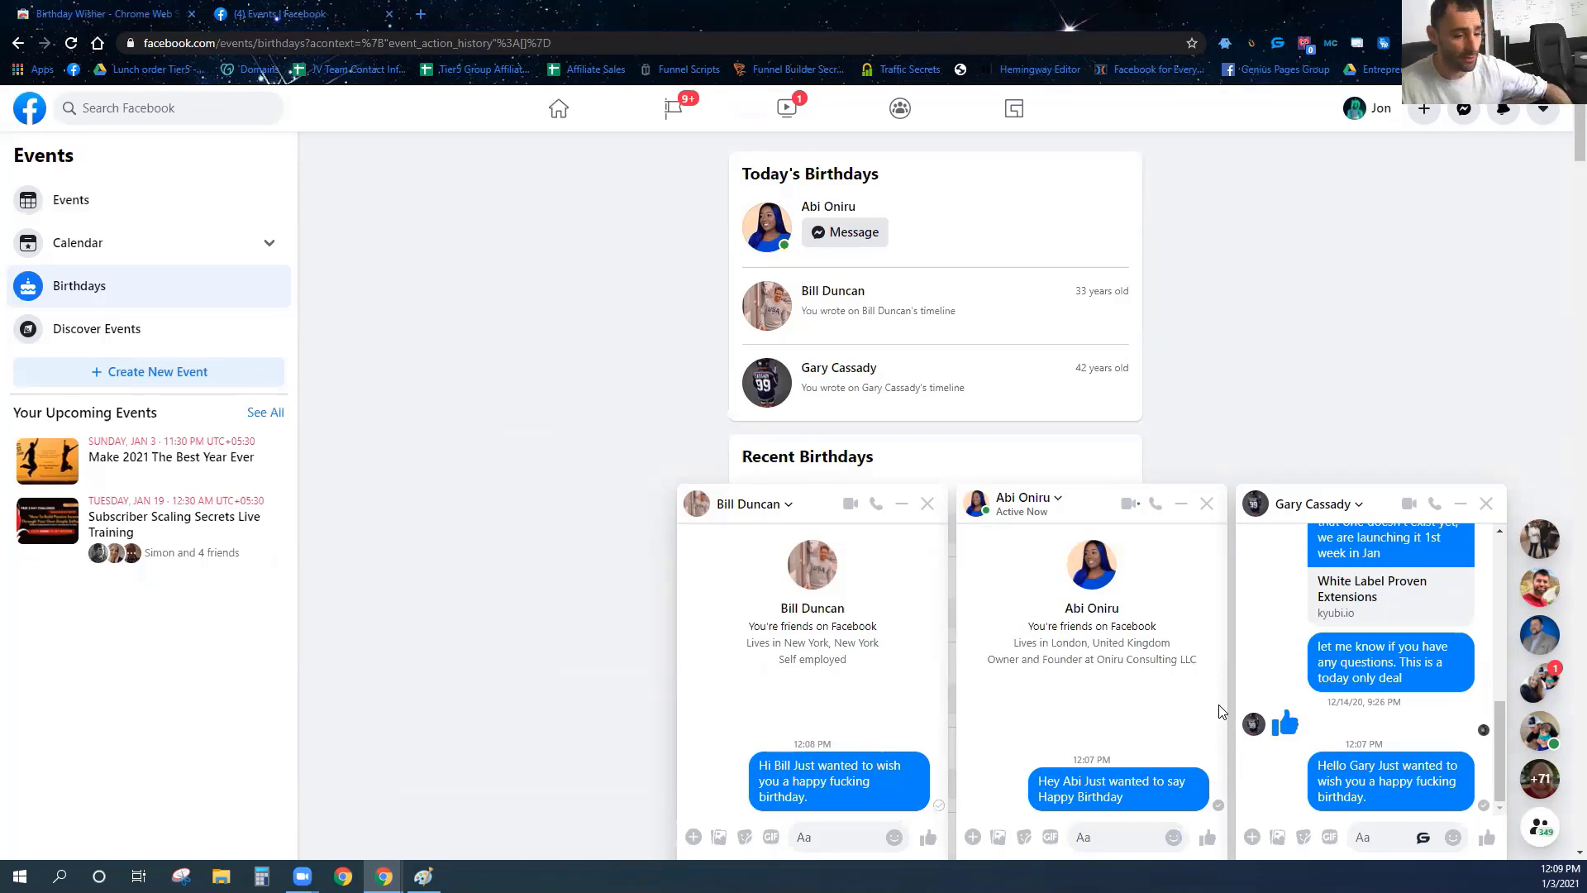
click(846, 377)
scroll(784, 337, down, 7)
scroll(784, 338, down, 5)
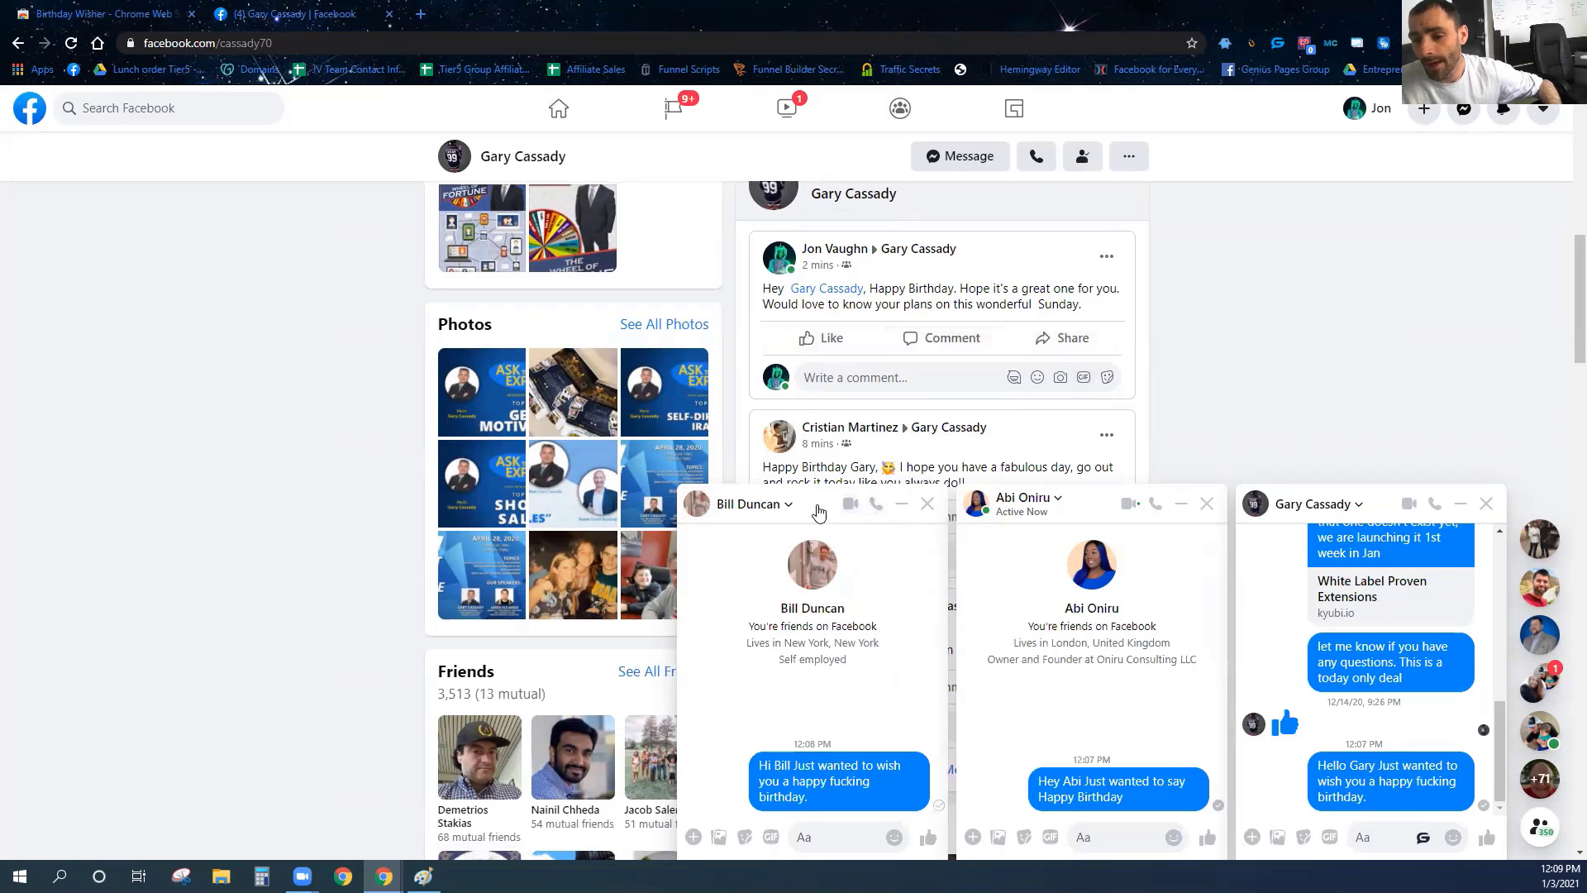
Open the chat friend's profile via View Profile and highlight his automated birthday timeline post.
click(777, 510)
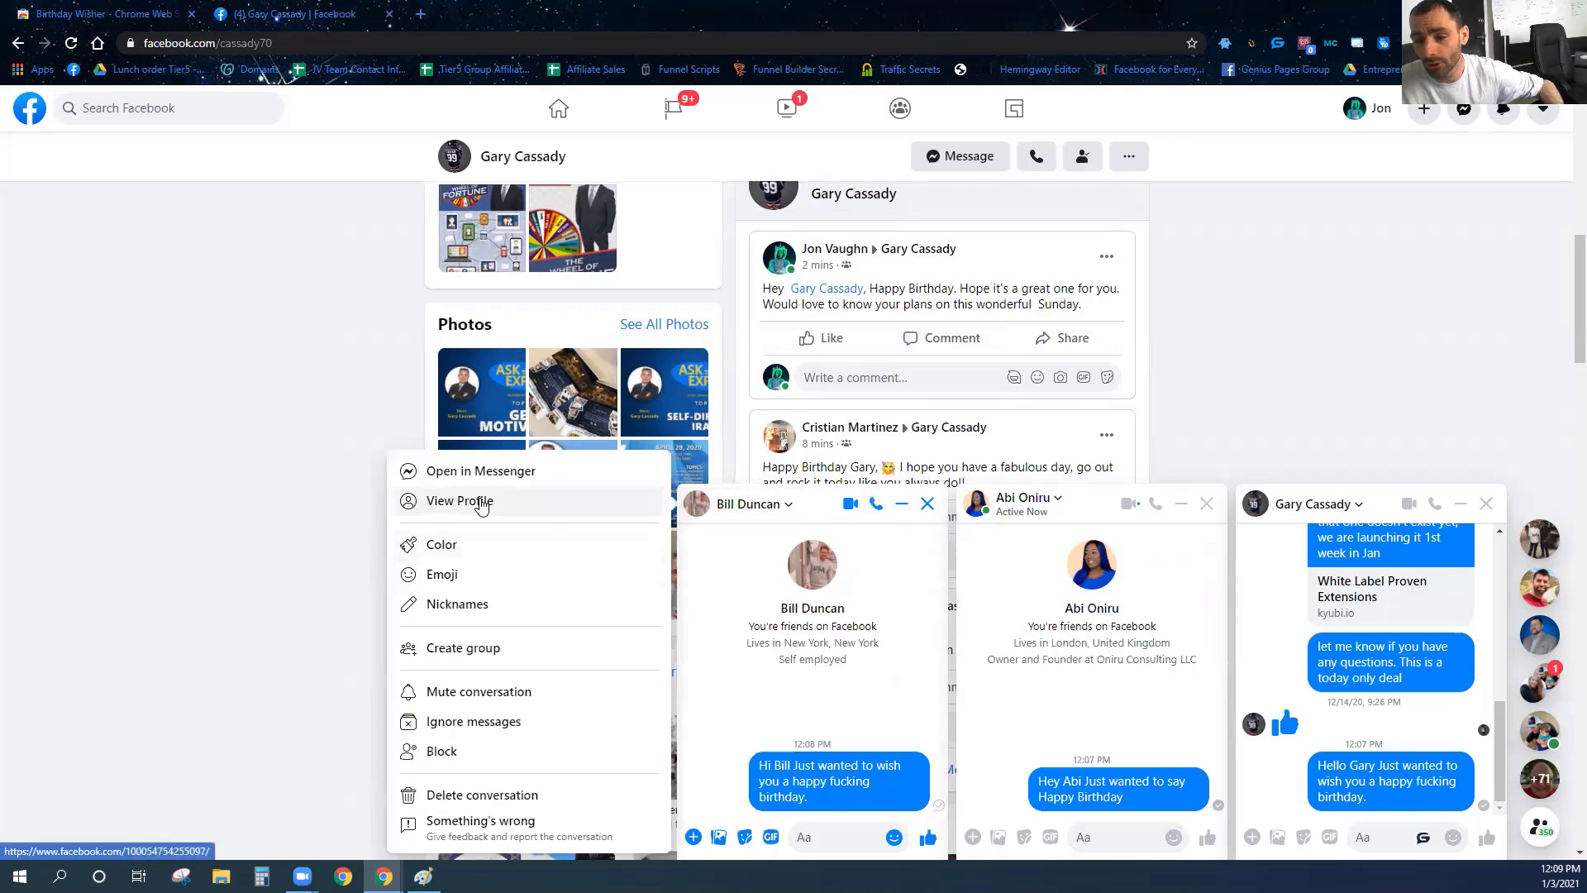
click(467, 505)
scroll(814, 335, down, 8)
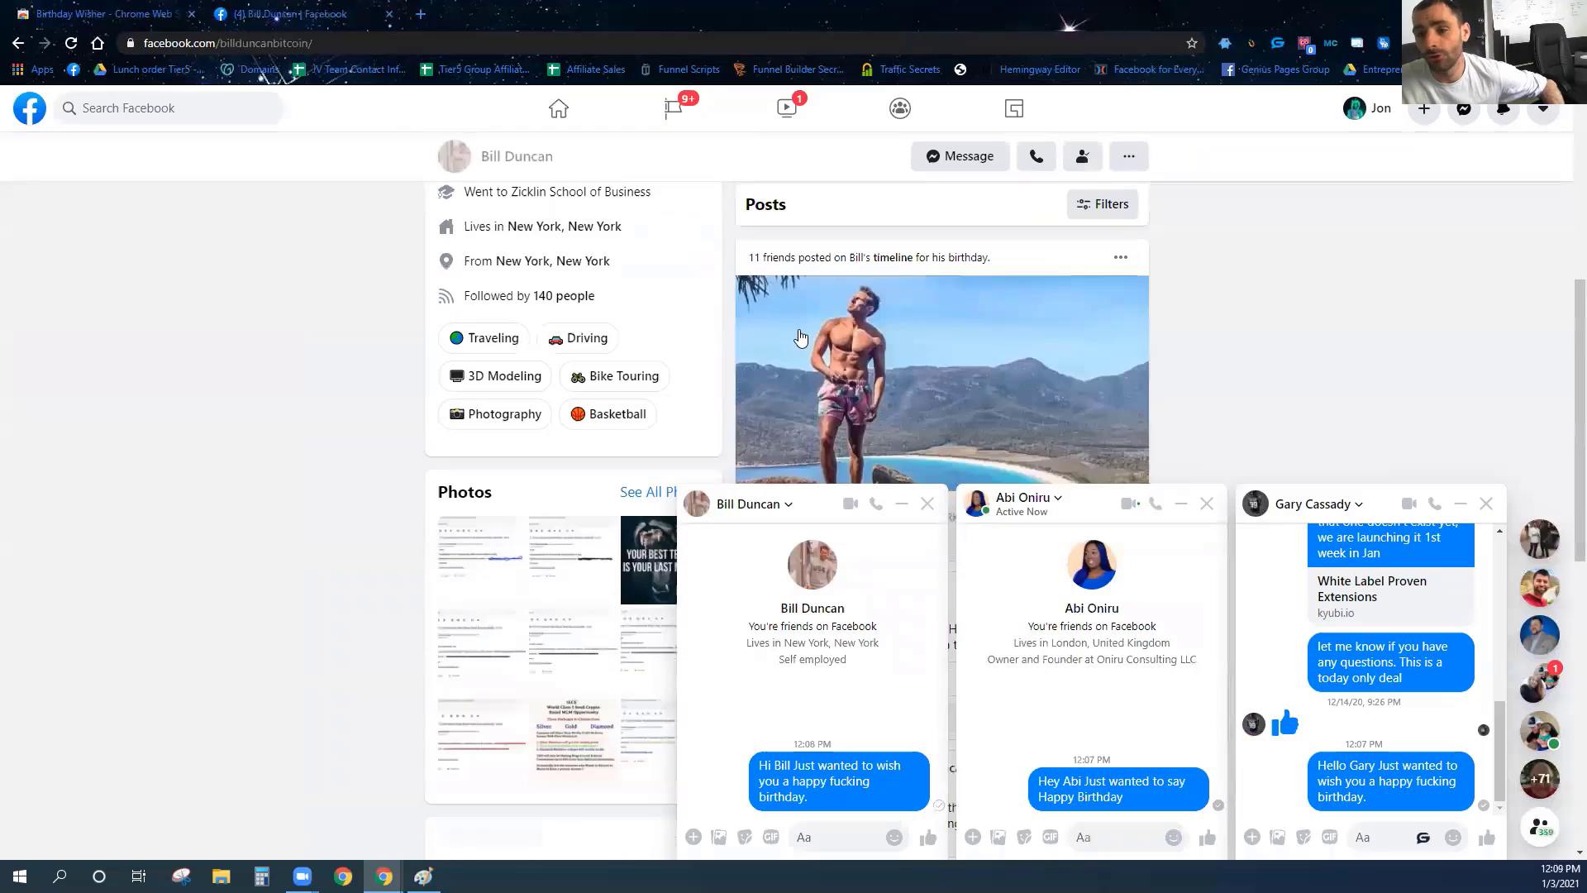
scroll(815, 335, down, 4)
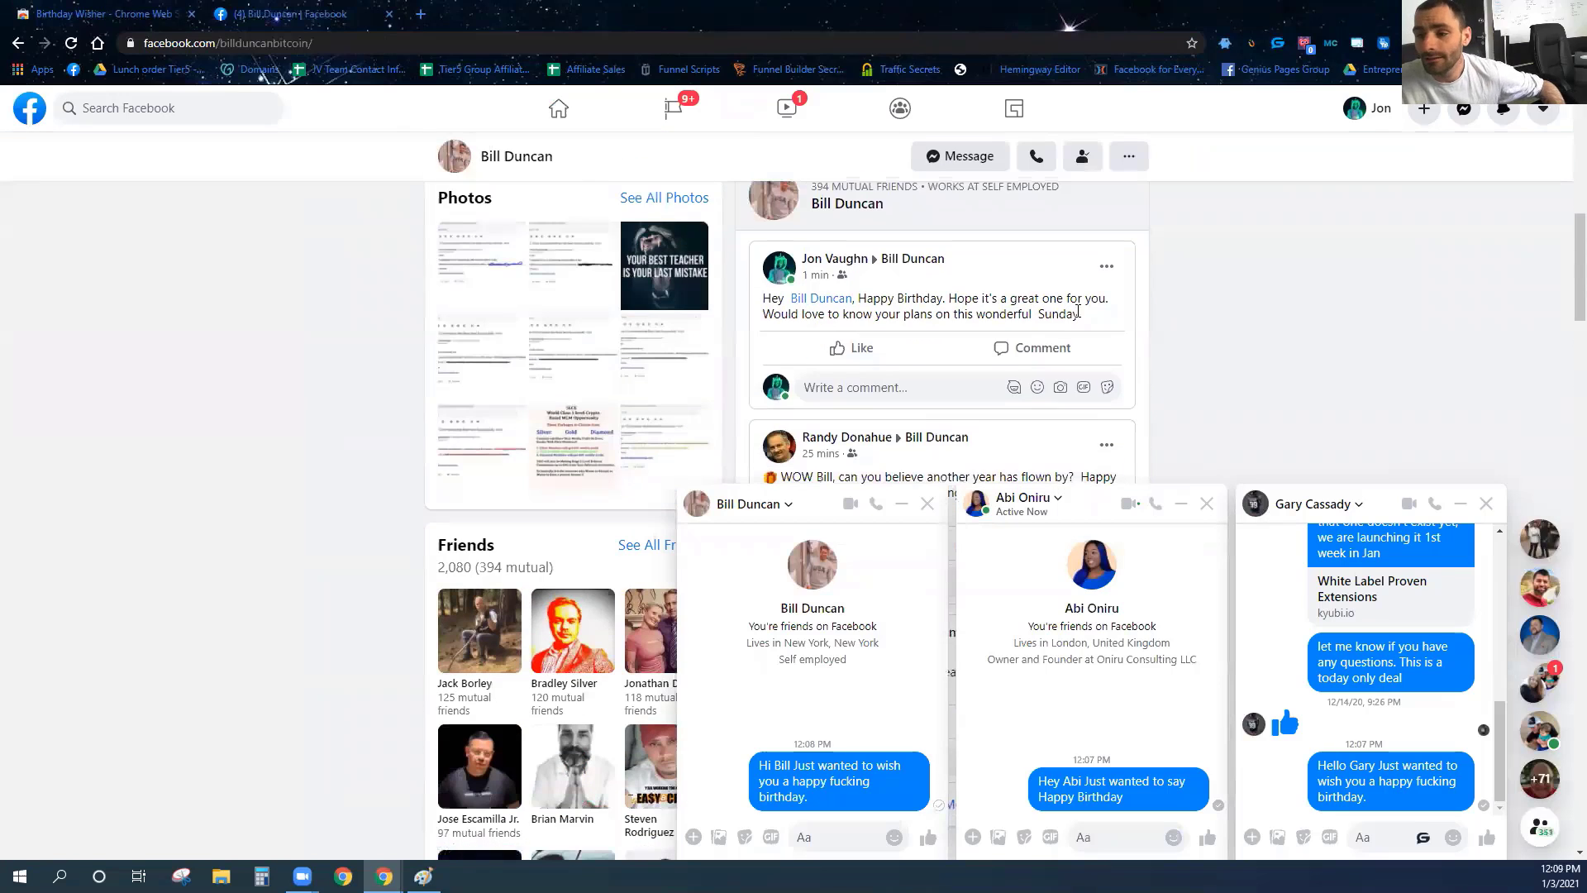
drag(1064, 315, 761, 298)
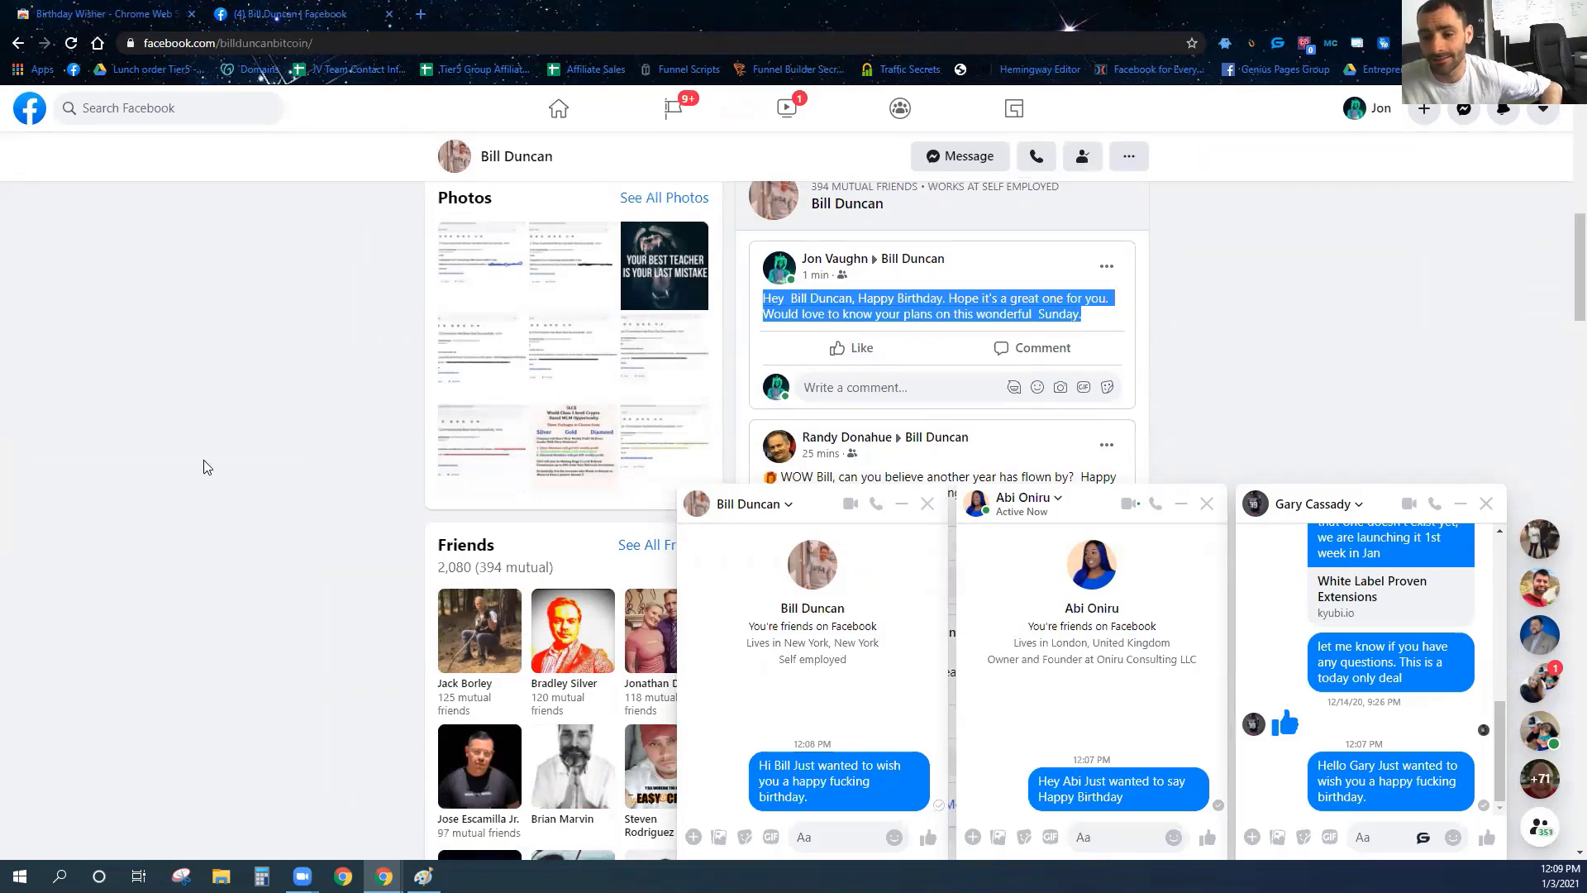
click(173, 451)
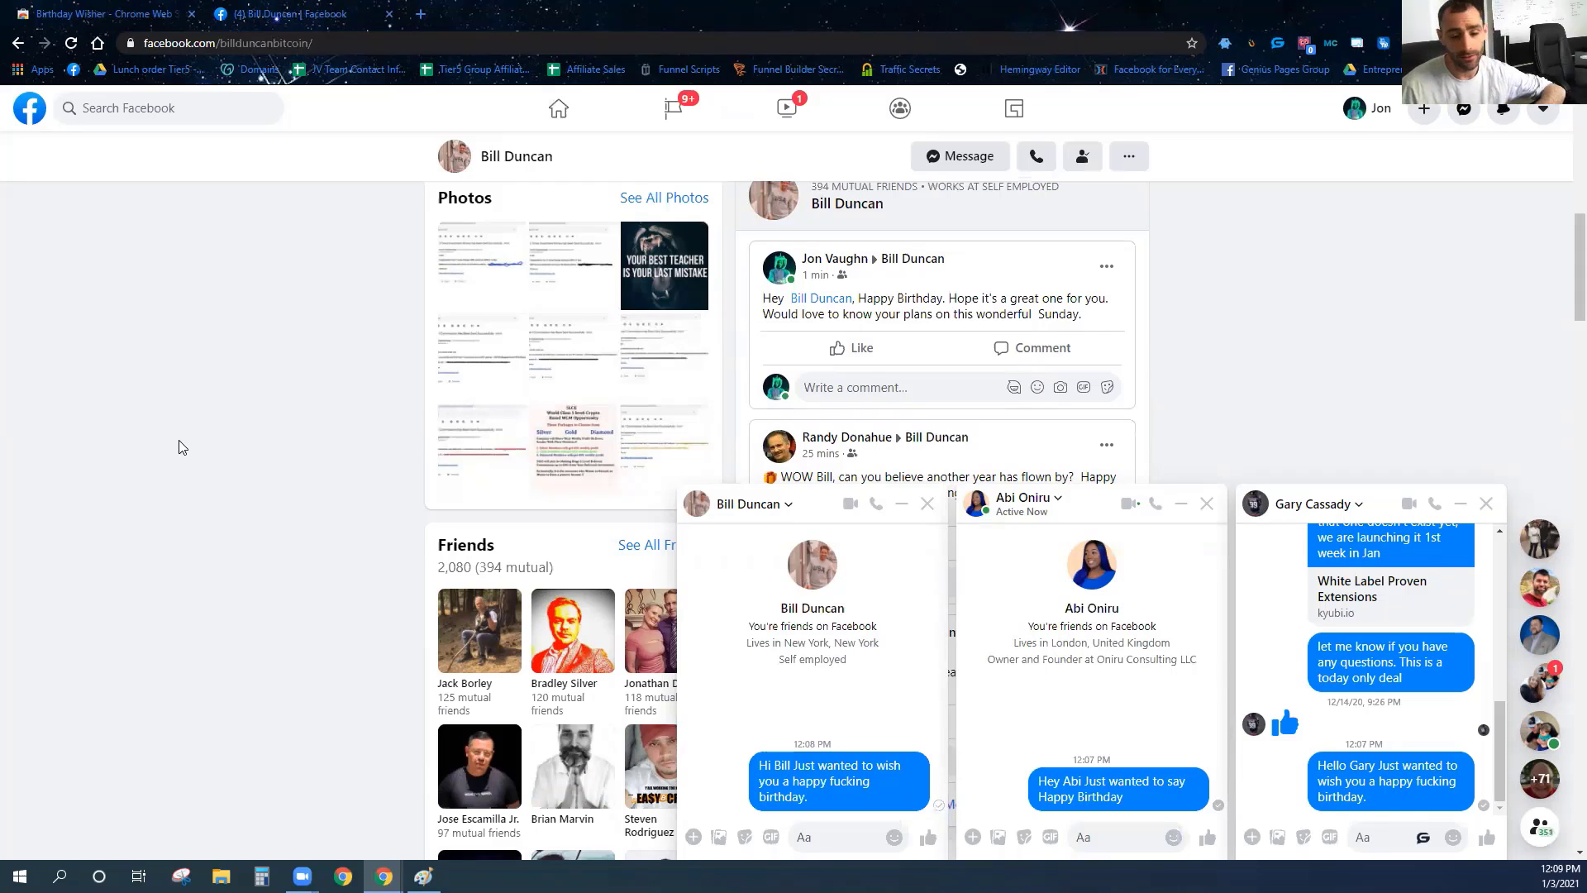